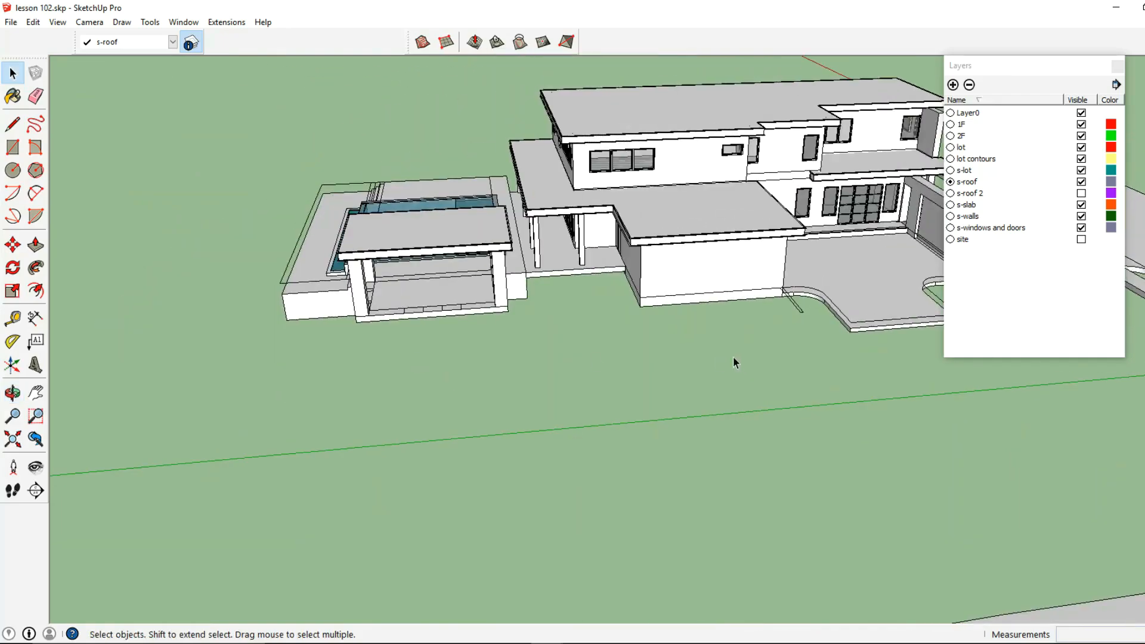
Hide the floor slab group beneath the poolside pavilion
{"action": "mouse_move", "coordinate": [618, 319]}
{"action": "middle_mouse_down", "text": "shift"}
{"action": "mouse_move", "coordinate": [191, 276]}
{"action": "mouse_move", "coordinate": [490, 290]}
{"action": "mouse_move", "coordinate": [524, 402]}
{"action": "mouse_move", "coordinate": [404, 440]}
{"action": "mouse_move", "coordinate": [519, 445]}
{"action": "middle_mouse_up", "text": "shift"}
{"action": "scroll", "coordinate": [491, 290], "scroll_direction": "up", "scroll_amount": 6}
{"action": "scroll", "coordinate": [408, 438], "scroll_direction": "up", "scroll_amount": 2}
{"action": "scroll", "coordinate": [377, 359], "scroll_direction": "down", "scroll_amount": 3}
{"action": "middle_click_drag", "start_coordinate": [475, 396], "coordinate": [288, 312]}
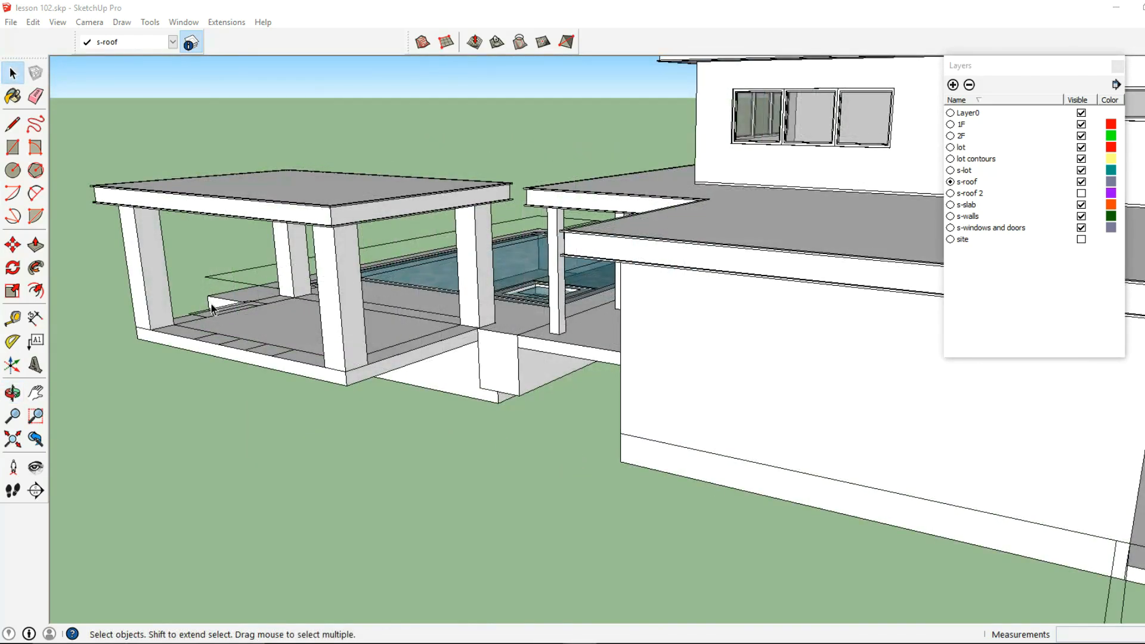
{"action": "scroll", "coordinate": [211, 308], "scroll_direction": "up", "scroll_amount": 5}
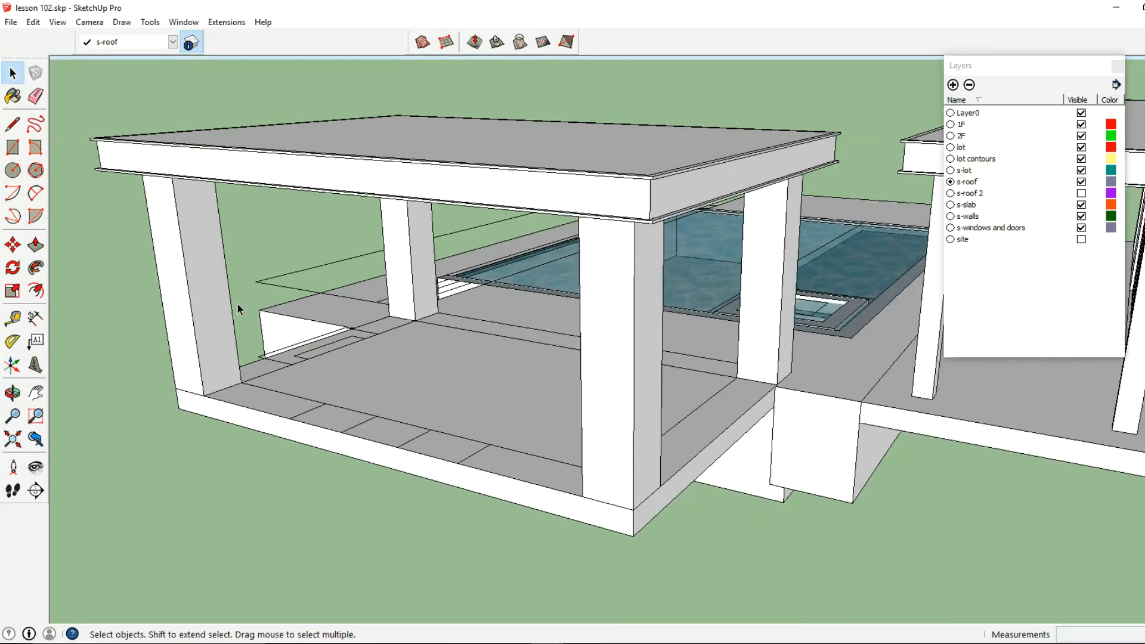
{"action": "left_click", "coordinate": [365, 397]}
{"action": "right_click", "coordinate": [365, 397]}
{"action": "left_click", "coordinate": [326, 387]}
{"action": "double_click", "coordinate": [326, 387]}
{"action": "left_click", "coordinate": [326, 387]}
{"action": "right_click", "coordinate": [325, 388]}
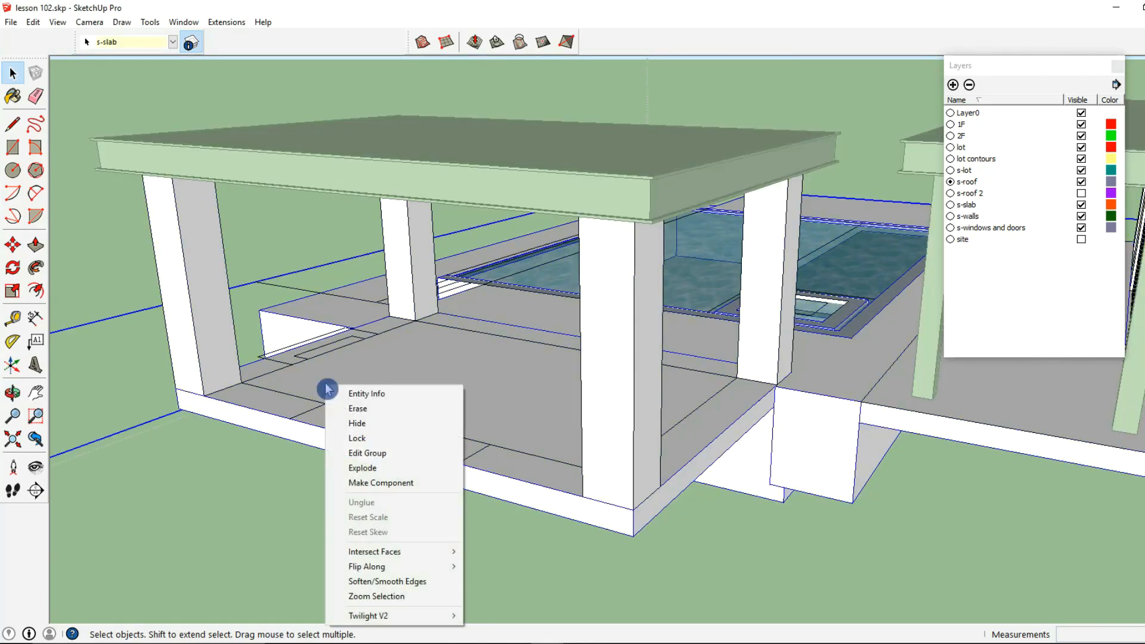
{"action": "left_click", "coordinate": [364, 425]}
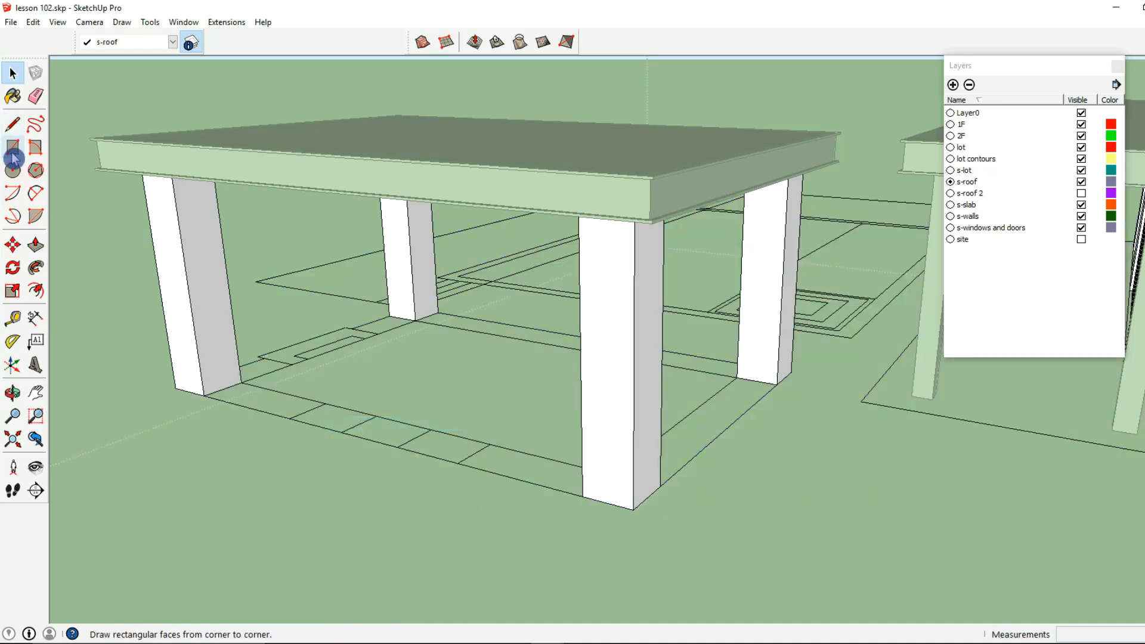
Make s-walls the active layer and draw a rectangle over the chimney footprint between the pavilion's two side columns
{"action": "left_click", "coordinate": [951, 217]}
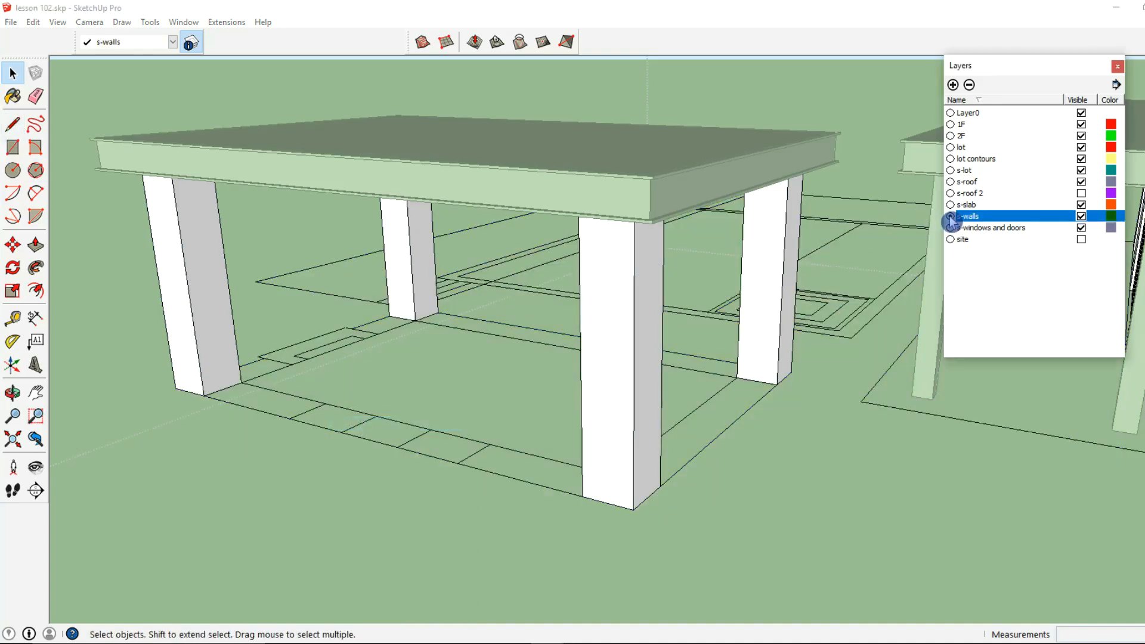
{"action": "left_click", "coordinate": [13, 147]}
{"action": "middle_click_drag", "start_coordinate": [250, 325], "coordinate": [269, 320]}
{"action": "left_click", "coordinate": [254, 351]}
{"action": "left_click", "coordinate": [385, 318]}
{"action": "middle_click_drag", "start_coordinate": [384, 317], "coordinate": [417, 310]}
Turn the chimney footprint rectangle into a group and open that group for editing
{"action": "left_click", "coordinate": [13, 73]}
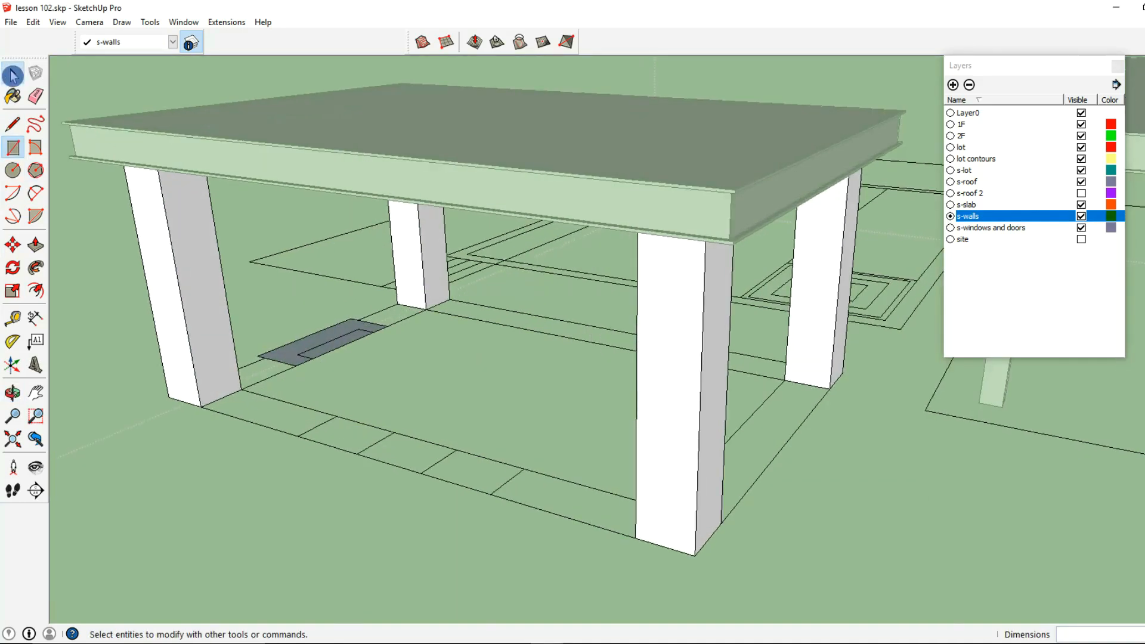
{"action": "right_click", "coordinate": [287, 360]}
{"action": "left_click", "coordinate": [358, 471]}
{"action": "double_click", "coordinate": [291, 354]}
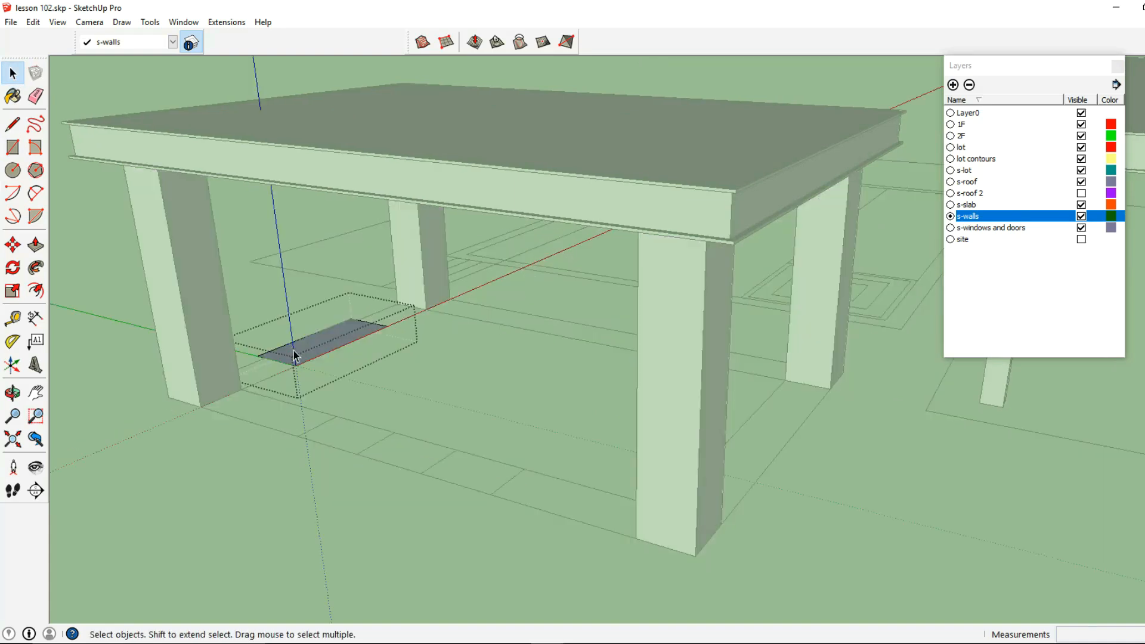
Push/Pull the chimney footprint up to the pavilion's roof surface, and raise its top face another 2'
{"action": "left_click", "coordinate": [36, 245]}
{"action": "left_click", "coordinate": [292, 357]}
{"action": "middle_click_drag", "start_coordinate": [278, 309], "coordinate": [327, 411]}
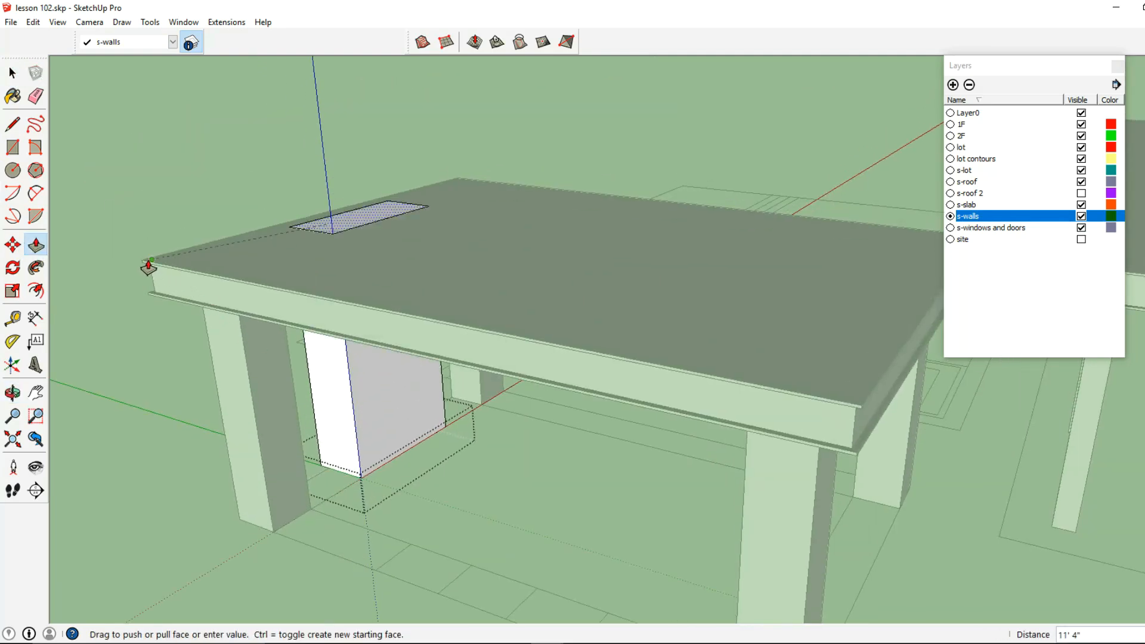
{"action": "left_click", "coordinate": [148, 267]}
{"action": "left_click", "coordinate": [325, 228]}
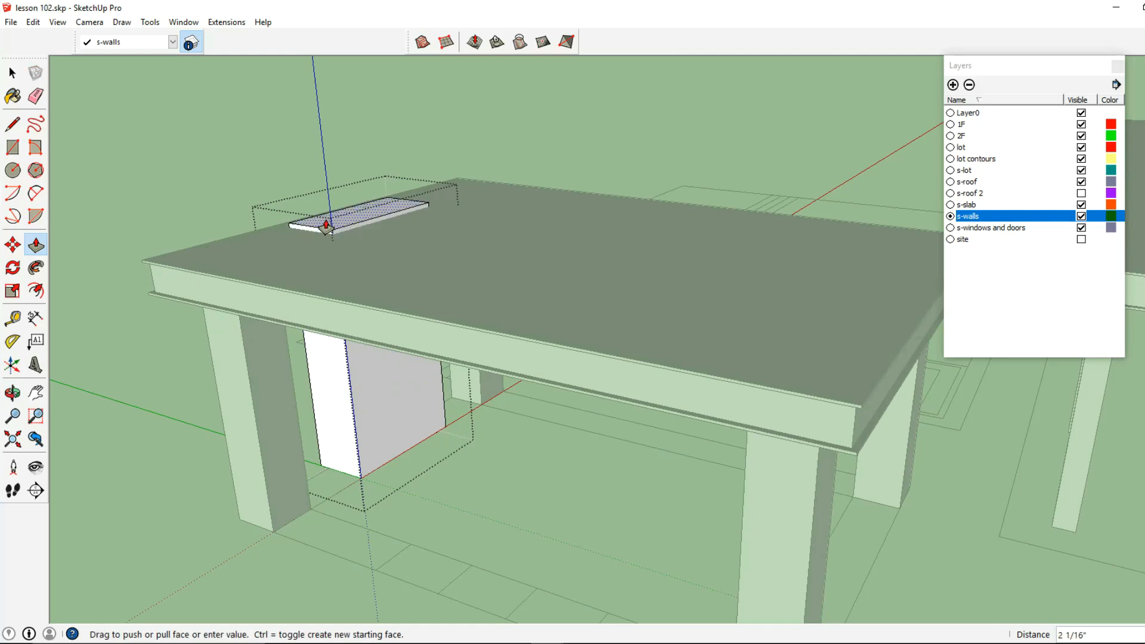
{"action": "type", "text": "2'"}
{"action": "key", "text": "Return"}
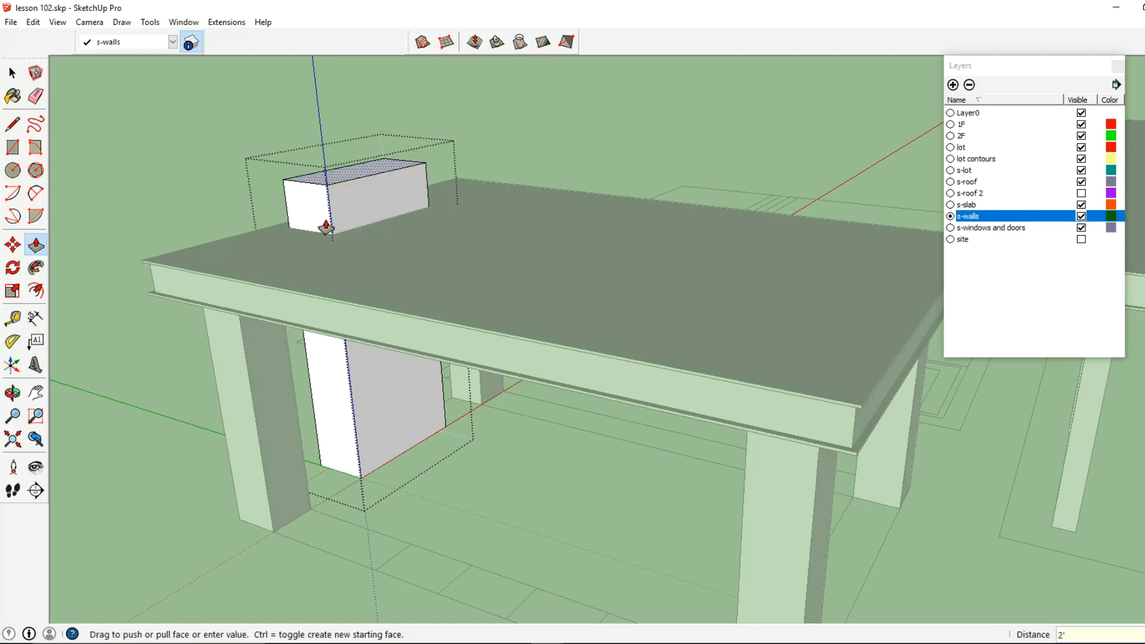
Add a 4" band and a 1' 4" section above it on the chimney top, each as a new Push/Pull section
{"action": "middle_click_drag", "start_coordinate": [325, 216], "coordinate": [491, 246]}
{"action": "scroll", "coordinate": [513, 235], "scroll_direction": "up", "scroll_amount": 5}
{"action": "left_click", "coordinate": [521, 236]}
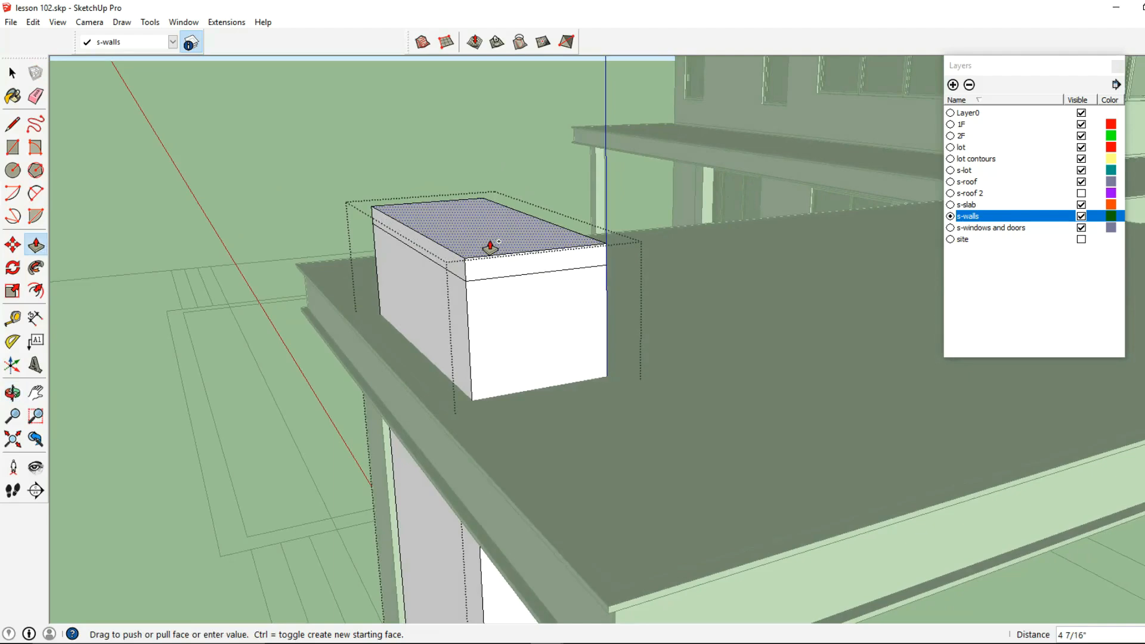
{"action": "type", "text": "4"}
{"action": "key", "text": "Return"}
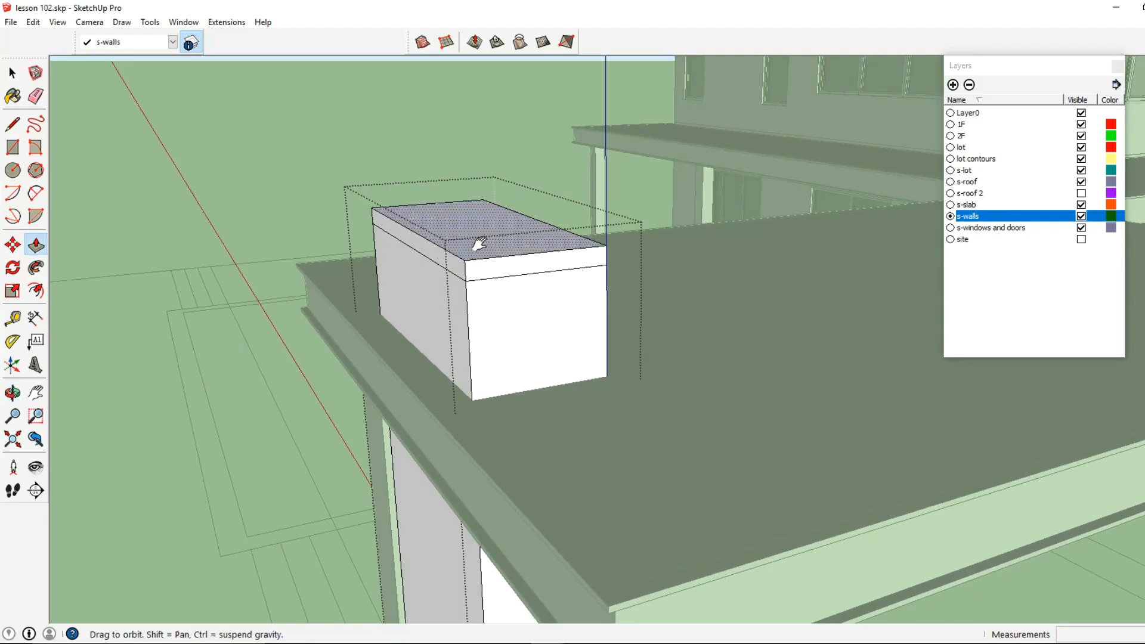
{"action": "middle_click_drag", "start_coordinate": [494, 246], "coordinate": [468, 262]}
{"action": "left_click", "coordinate": [469, 262]}
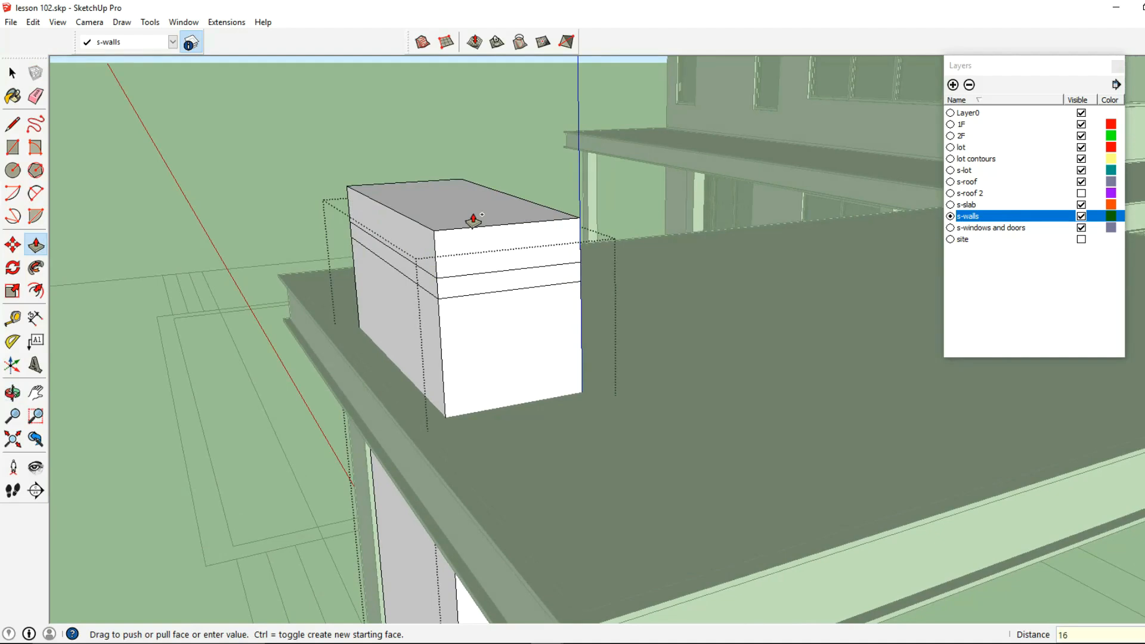
{"action": "key", "text": "Return"}
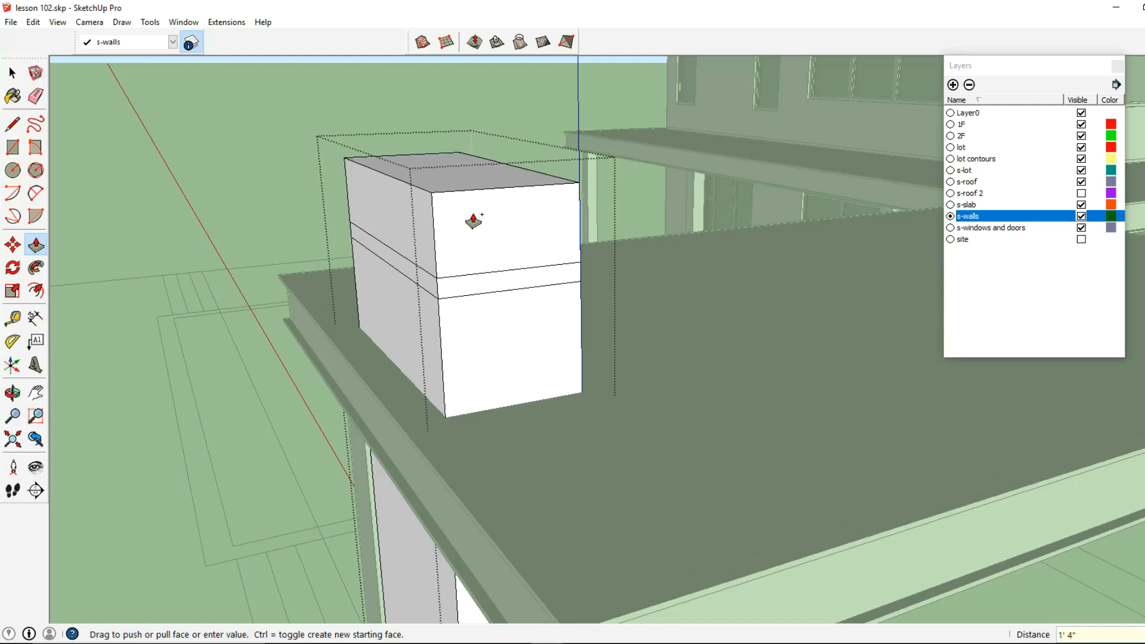
Add a 4" high cap section on top of the chimney with Push/Pull
{"action": "left_click", "coordinate": [472, 184]}
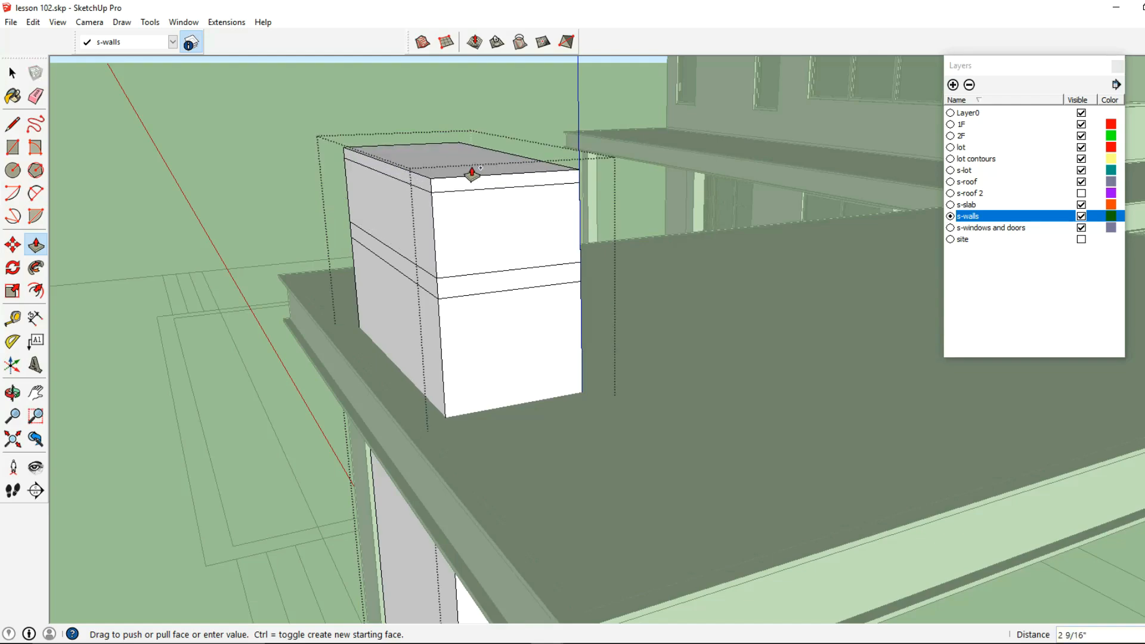
{"action": "type", "text": "4"}
{"action": "key", "text": "Return"}
Push/Pull the chimney cap's side faces outward 6" to form an overhang all around
{"action": "middle_click_drag", "start_coordinate": [456, 172], "coordinate": [476, 302]}
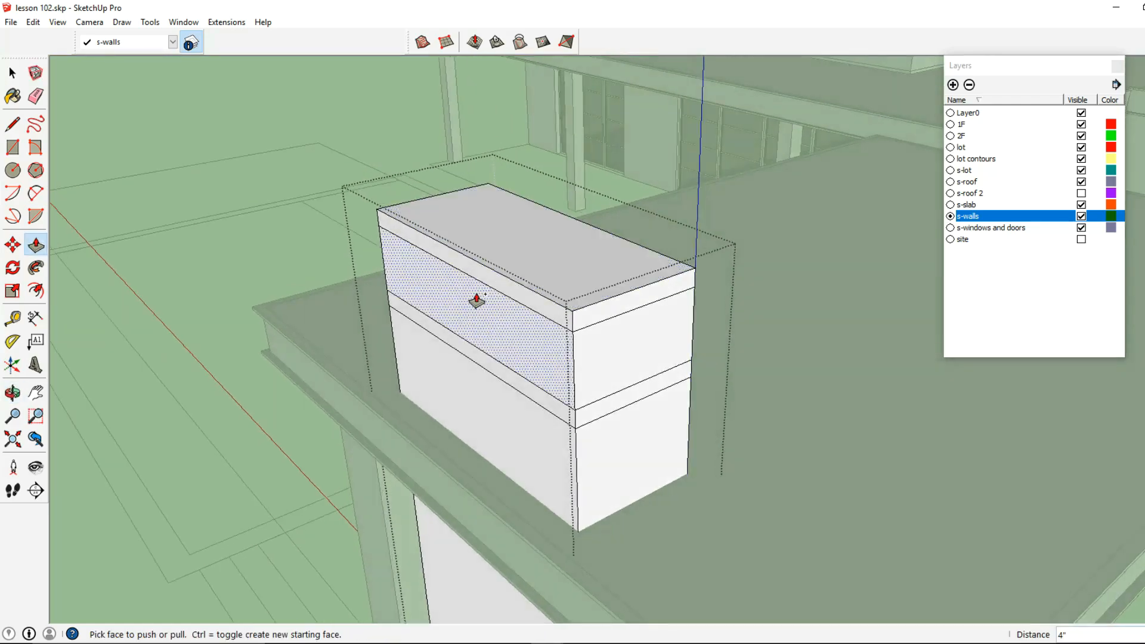
{"action": "left_click", "coordinate": [492, 293]}
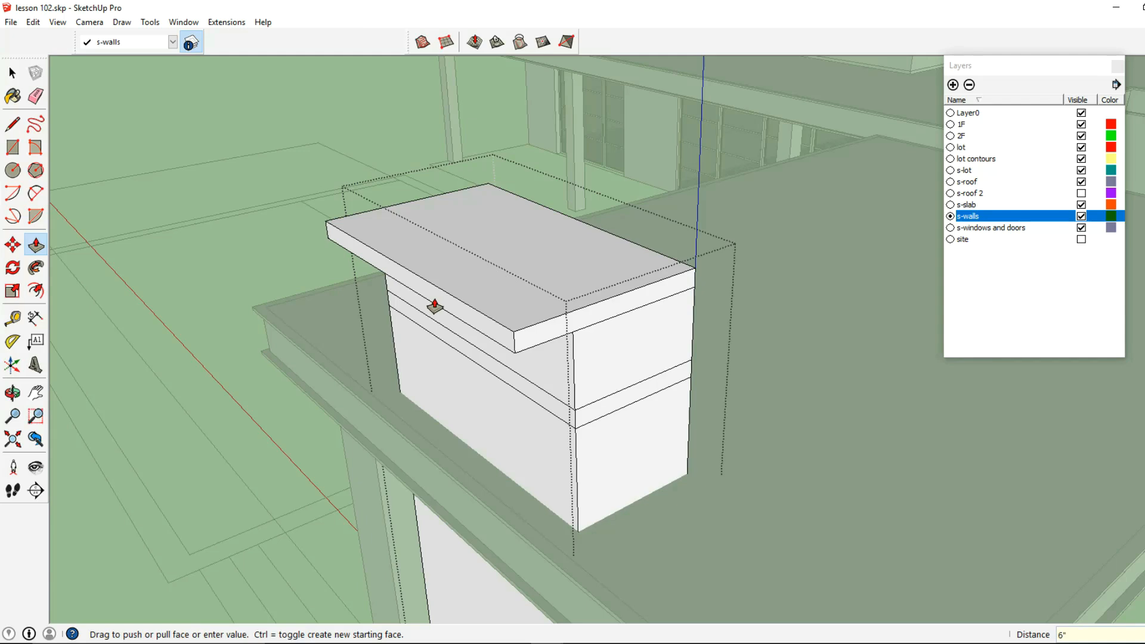
{"action": "key", "text": "Return"}
{"action": "left_click", "coordinate": [586, 320]}
{"action": "type", "text": "6"}
{"action": "key", "text": "Return"}
{"action": "middle_click_drag", "start_coordinate": [582, 302], "coordinate": [211, 328]}
{"action": "left_click", "coordinate": [374, 211]}
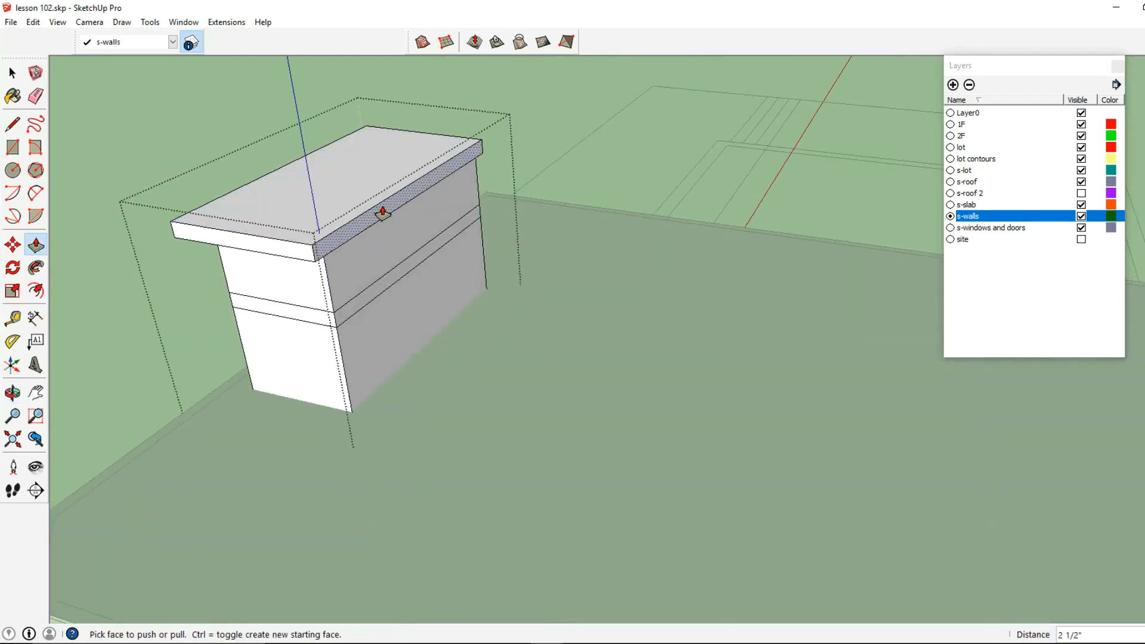
{"action": "middle_click_drag", "start_coordinate": [381, 212], "coordinate": [621, 233]}
{"action": "left_click", "coordinate": [545, 187]}
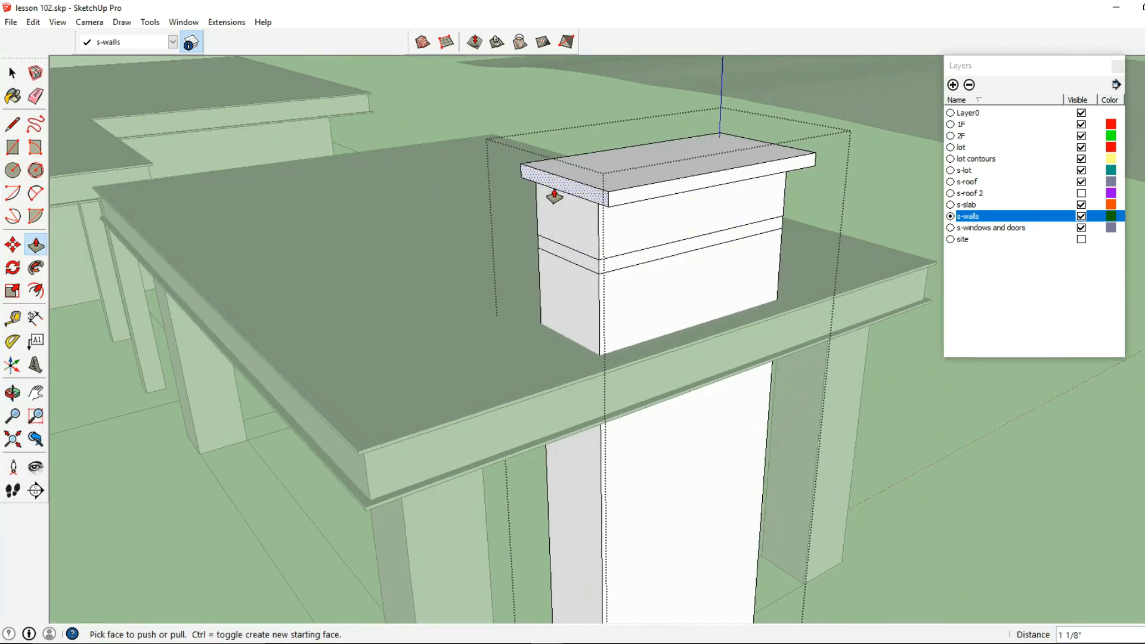
{"action": "type", "text": "6"}
{"action": "key", "text": "Return"}
Offset the outlines of the long and short faces below the chimney cap inward by 4" for vent openings
{"action": "middle_click_drag", "start_coordinate": [549, 187], "coordinate": [120, 260]}
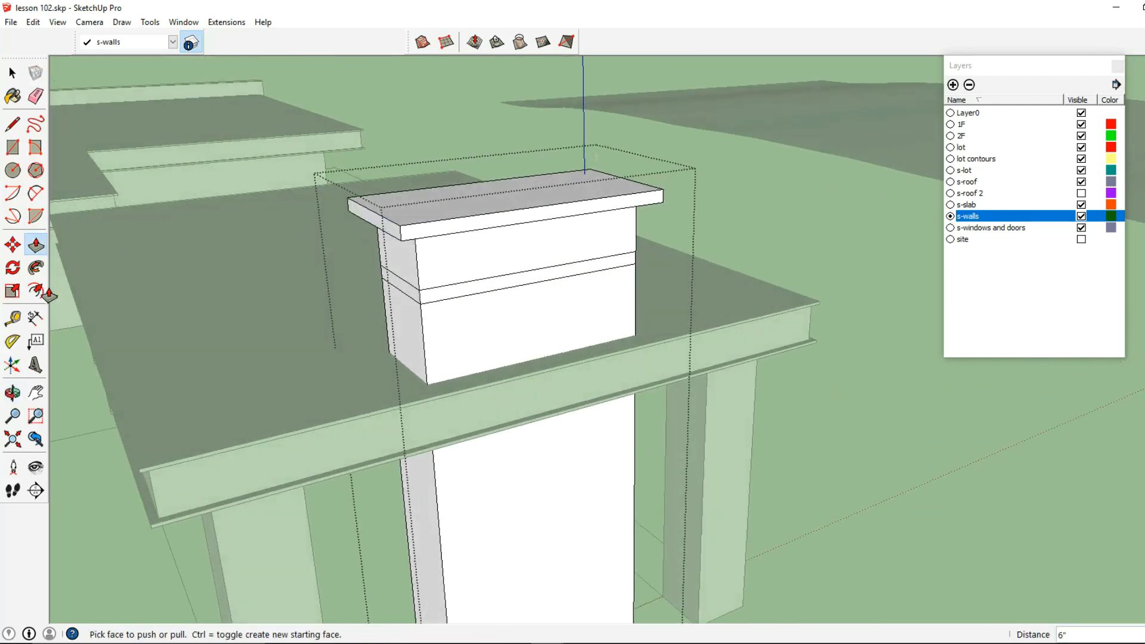
{"action": "left_click", "coordinate": [37, 292]}
{"action": "middle_click_drag", "start_coordinate": [475, 299], "coordinate": [432, 303]}
{"action": "left_click", "coordinate": [389, 263]}
{"action": "left_click", "coordinate": [389, 263]}
{"action": "left_click", "coordinate": [392, 266]}
{"action": "middle_click_drag", "start_coordinate": [388, 263], "coordinate": [550, 269]}
{"action": "left_click", "coordinate": [388, 292]}
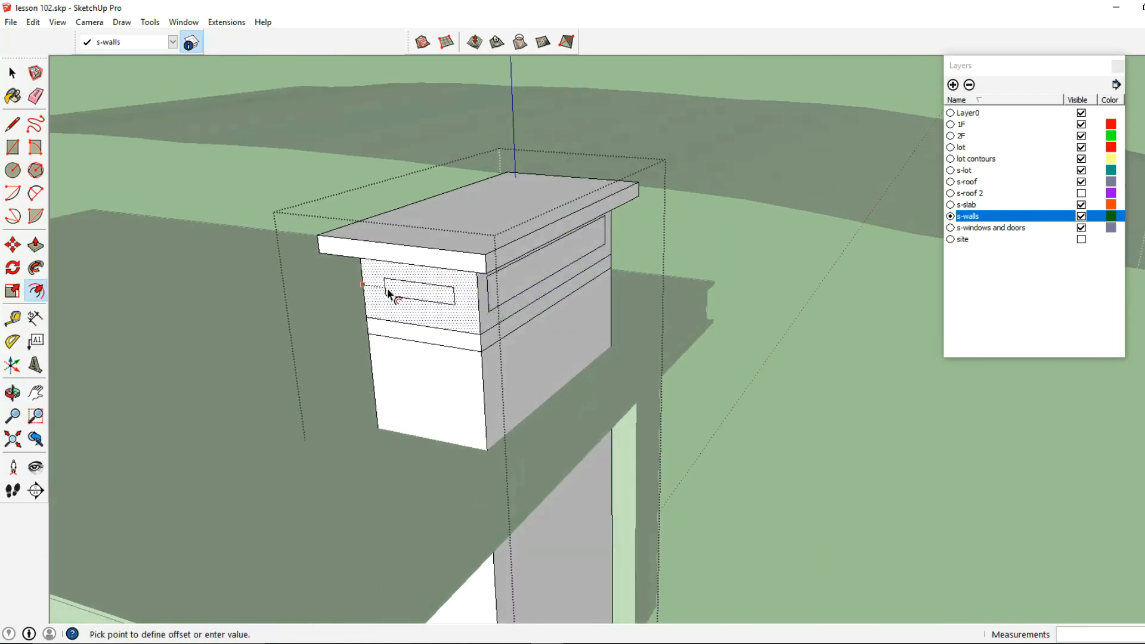
{"action": "left_click", "coordinate": [388, 293]}
{"action": "type", "text": "4"}
{"action": "key", "text": "Return"}
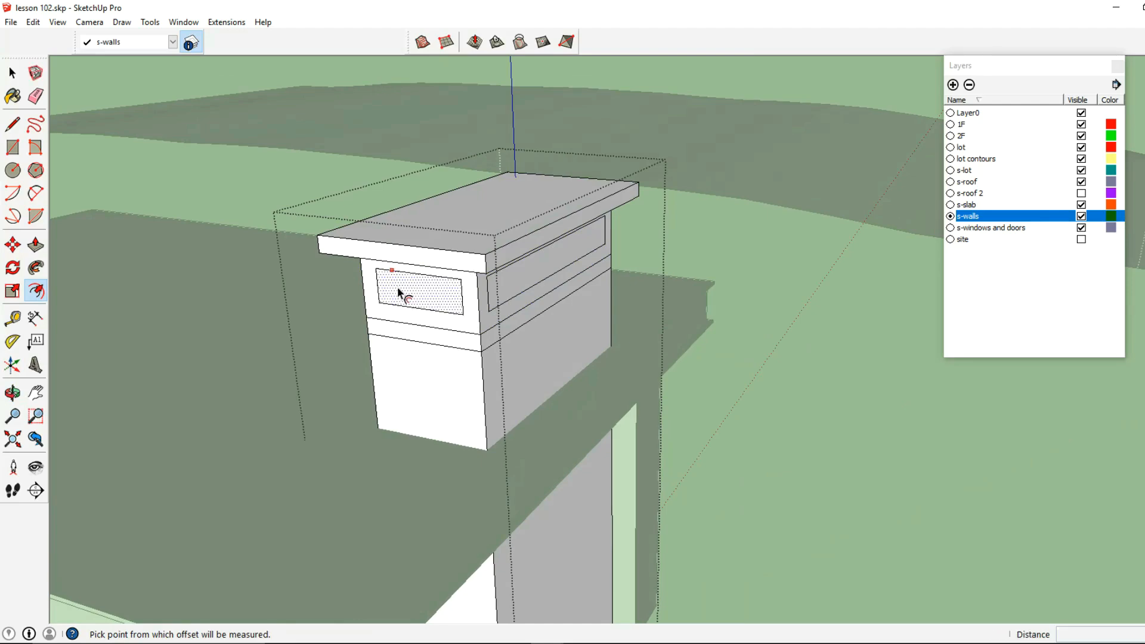
Push/Pull the inset vent faces through the chimney to its opposite sides
{"action": "middle_click_drag", "start_coordinate": [393, 295], "coordinate": [10, 302]}
{"action": "middle_click_drag", "start_coordinate": [312, 248], "coordinate": [263, 269], "text": "shift"}
{"action": "left_click", "coordinate": [37, 248]}
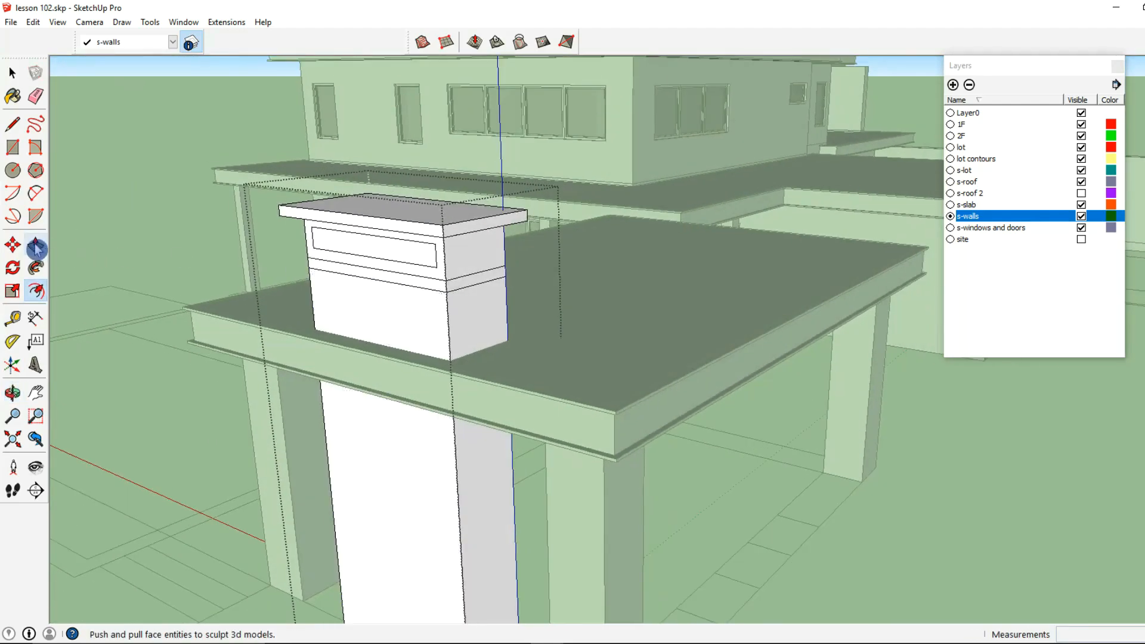
{"action": "middle_click_drag", "start_coordinate": [414, 280], "coordinate": [386, 293]}
{"action": "left_click", "coordinate": [398, 261]}
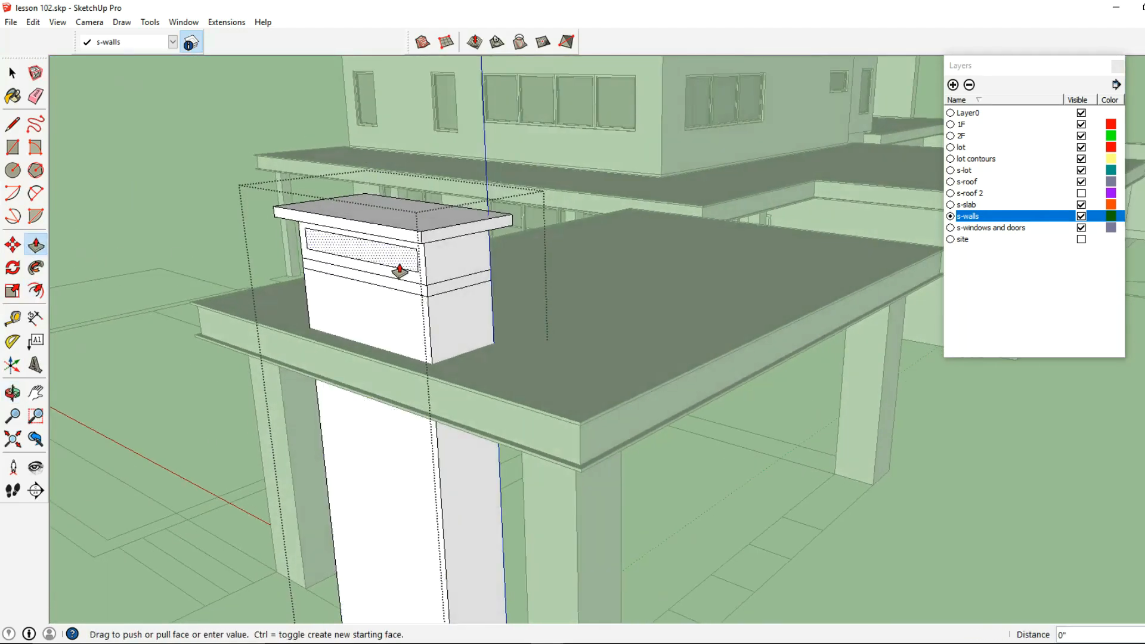
{"action": "left_click", "coordinate": [492, 276]}
{"action": "middle_click_drag", "start_coordinate": [325, 248], "coordinate": [693, 296]}
{"action": "left_click", "coordinate": [799, 282]}
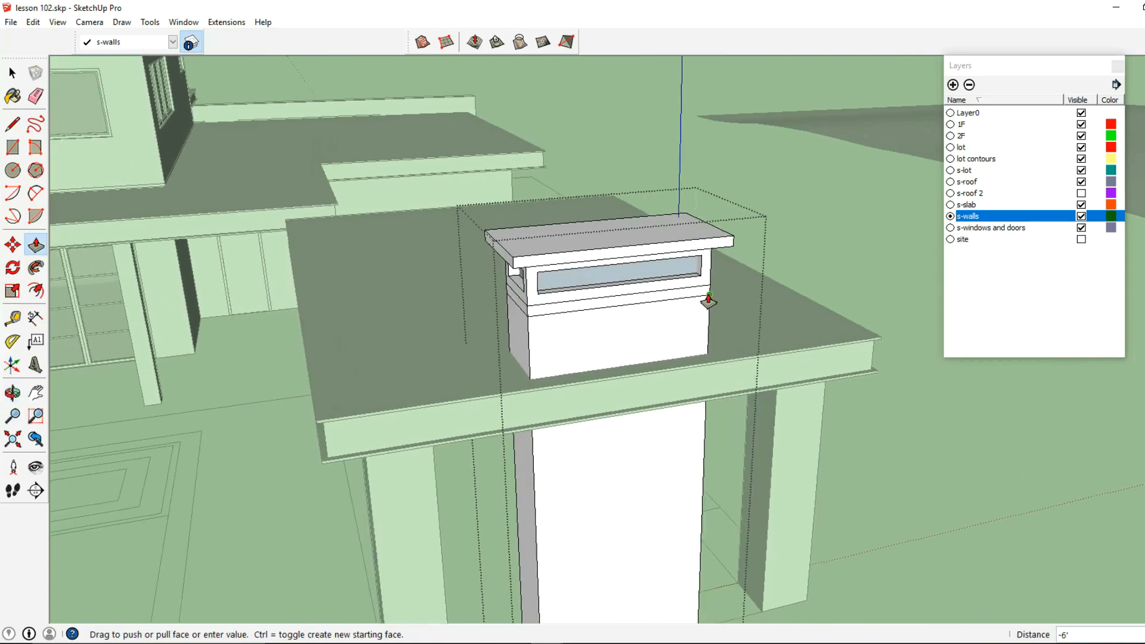
{"action": "left_click", "coordinate": [710, 295]}
Select the upper part of the chimney and intersect its faces
{"action": "left_click", "coordinate": [12, 74]}
{"action": "middle_click_drag", "start_coordinate": [358, 227], "coordinate": [619, 181]}
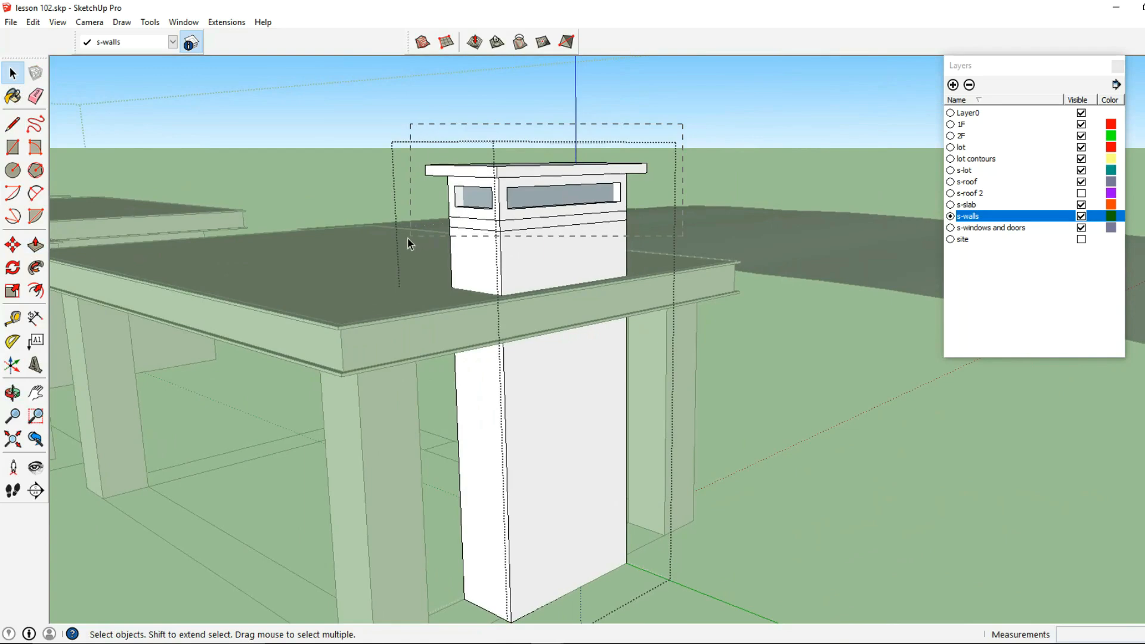
{"action": "left_click_drag", "start_coordinate": [359, 245], "coordinate": [359, 246]}
{"action": "right_click", "coordinate": [555, 192]}
{"action": "mouse_move", "coordinate": [617, 326]}
{"action": "left_click", "coordinate": [714, 355]}
Delete the leftover faces inside the chimney's vent openings so they run through on all sides
{"action": "scroll", "coordinate": [531, 182], "scroll_direction": "up", "scroll_amount": 1}
{"action": "middle_click_drag", "start_coordinate": [531, 181], "coordinate": [506, 230], "text": "shift"}
{"action": "scroll", "coordinate": [522, 239], "scroll_direction": "up", "scroll_amount": 2}
{"action": "left_click", "coordinate": [533, 246]}
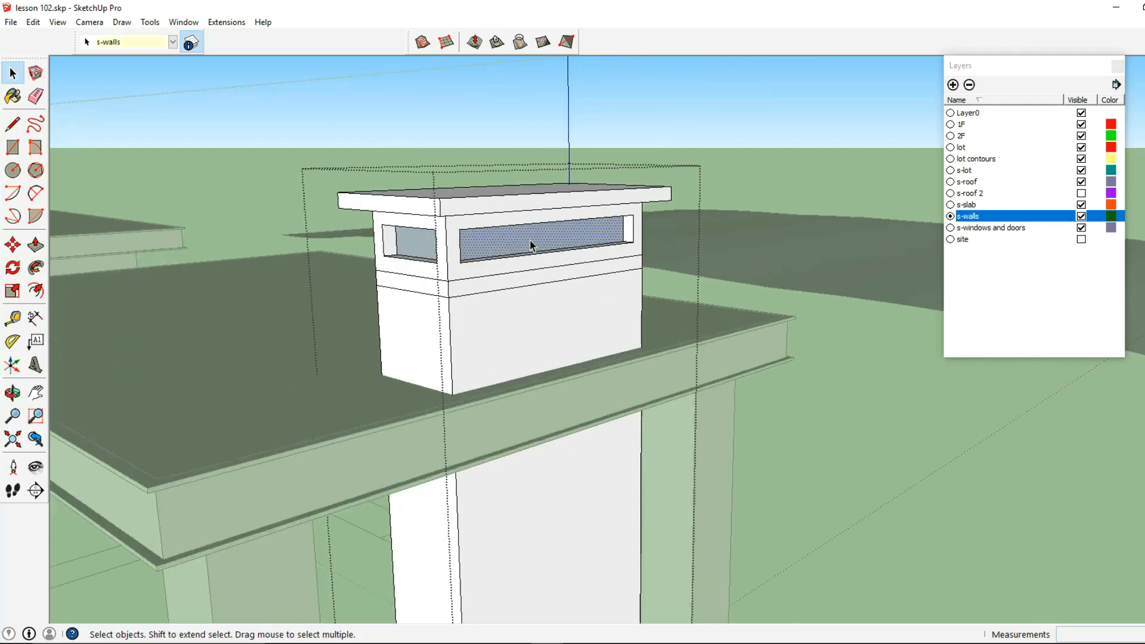
{"action": "key", "text": "Delete"}
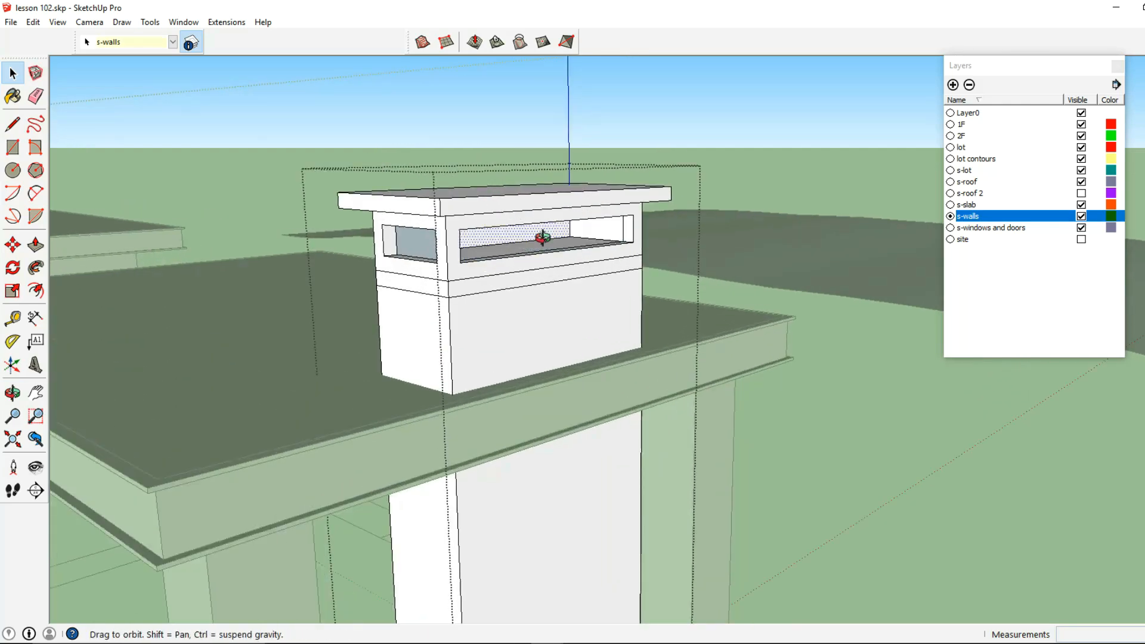
{"action": "middle_click_drag", "start_coordinate": [542, 238], "coordinate": [580, 218]}
{"action": "left_click", "coordinate": [579, 219]}
{"action": "key", "text": "Delete"}
{"action": "left_click", "coordinate": [637, 222]}
{"action": "key", "text": "Delete"}
{"action": "left_click", "coordinate": [510, 225]}
{"action": "key", "text": "Delete"}
Push/Pull the sides of the narrow band below the vent openings outward by 1"
{"action": "middle_click_drag", "start_coordinate": [510, 225], "coordinate": [471, 270]}
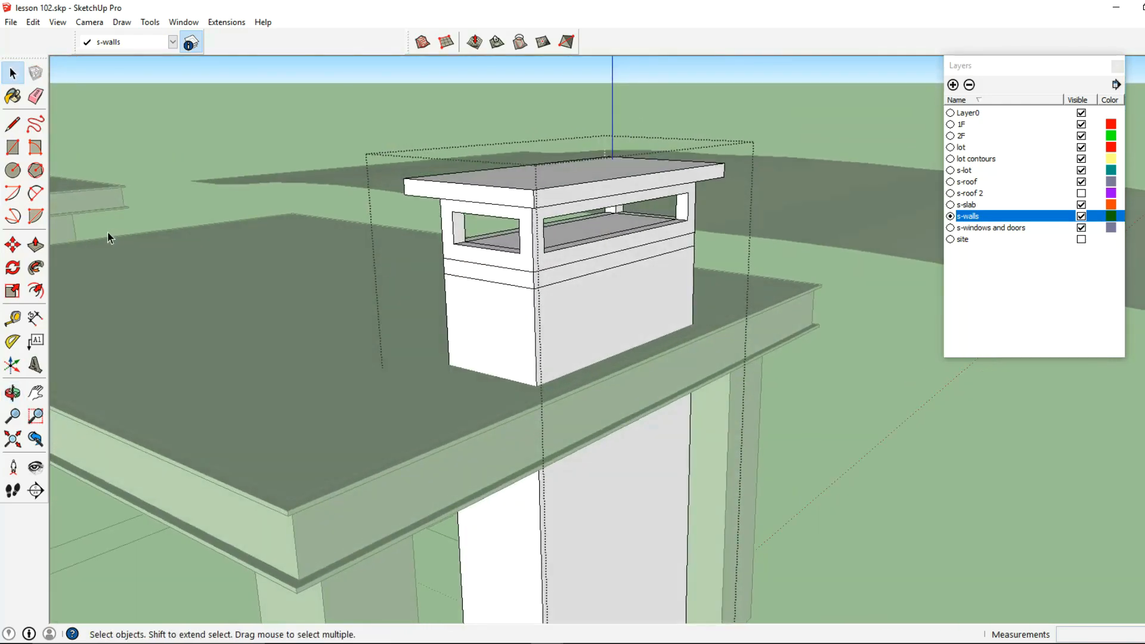
{"action": "left_click", "coordinate": [36, 245]}
{"action": "scroll", "coordinate": [485, 325], "scroll_direction": "up", "scroll_amount": 3}
{"action": "type", "text": "1"}
{"action": "key", "text": "Return"}
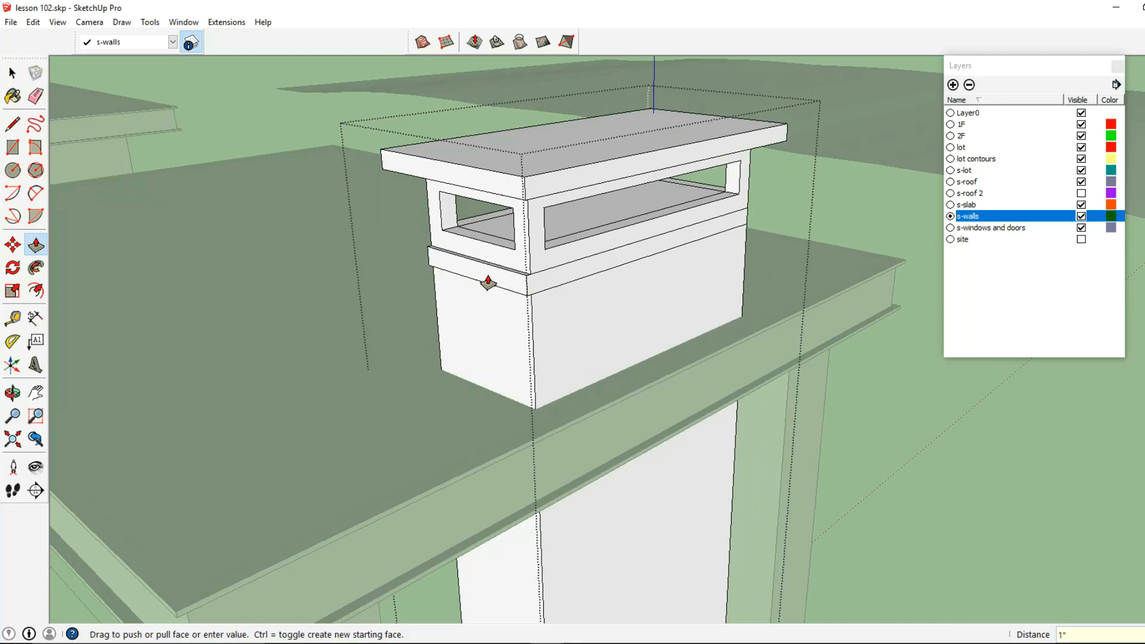
{"action": "left_click", "coordinate": [598, 275]}
{"action": "key", "text": "Return"}
{"action": "middle_click_drag", "start_coordinate": [686, 283], "coordinate": [396, 256]}
{"action": "left_click", "coordinate": [608, 277]}
{"action": "type", "text": "1"}
{"action": "key", "text": "Return"}
Push the floor face inside the vent openings down into the chimney and close the group
{"action": "left_click", "coordinate": [583, 218]}
{"action": "middle_click_drag", "start_coordinate": [583, 220], "coordinate": [562, 191]}
{"action": "left_click", "coordinate": [562, 191]}
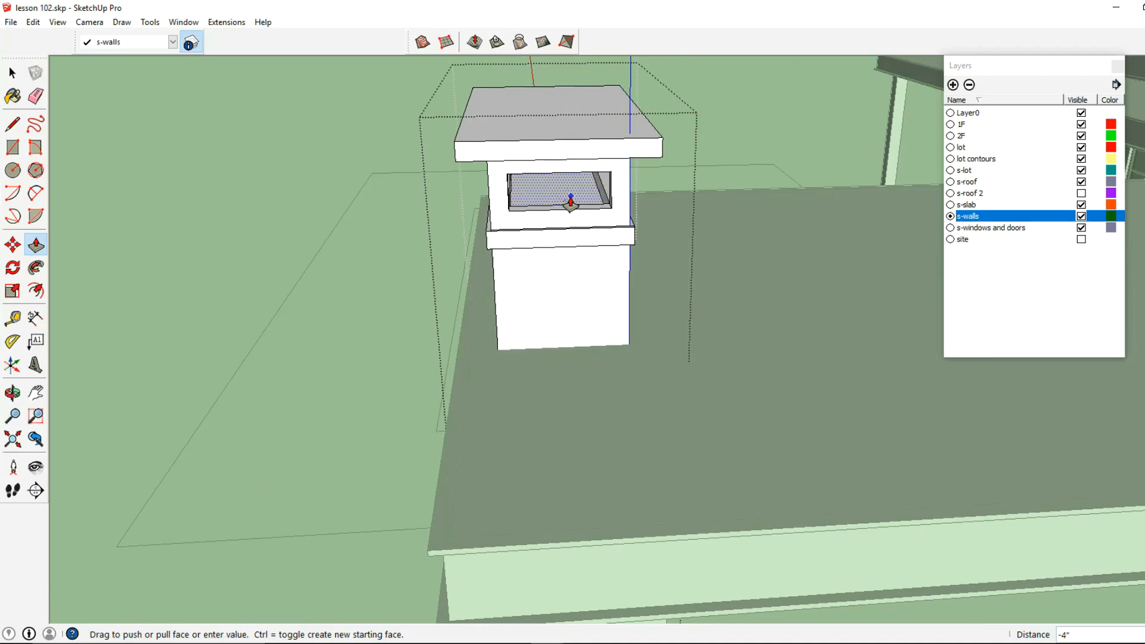
{"action": "left_click", "coordinate": [553, 287]}
{"action": "mouse_move", "coordinate": [557, 266]}
{"action": "middle_mouse_down"}
{"action": "mouse_move", "coordinate": [512, 199]}
{"action": "mouse_move", "coordinate": [619, 212]}
{"action": "middle_mouse_up"}
{"action": "left_click", "coordinate": [12, 72]}
{"action": "left_click", "coordinate": [224, 121]}
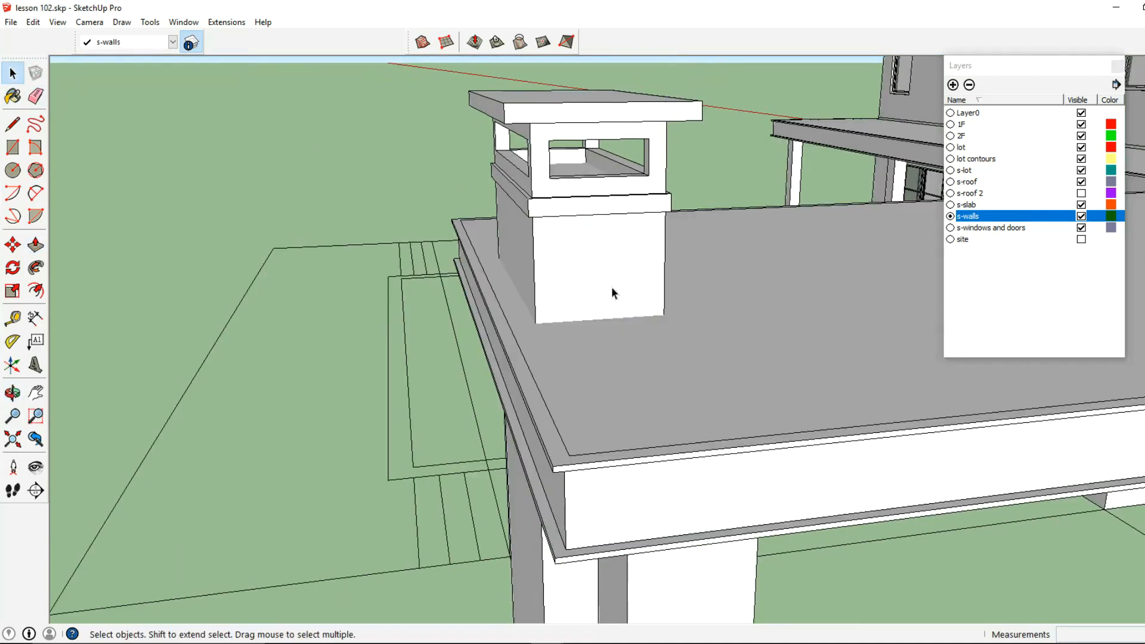
Draw a 3' vertical line up from the midpoint of the chimney's front base edge, then a 2' horizontal line toward its left side
{"action": "middle_click_drag", "start_coordinate": [611, 288], "coordinate": [400, 199]}
{"action": "middle_click_drag", "start_coordinate": [530, 298], "coordinate": [388, 122], "text": "shift"}
{"action": "scroll", "coordinate": [445, 150], "scroll_direction": "down", "scroll_amount": 5}
{"action": "scroll", "coordinate": [478, 213], "scroll_direction": "down", "scroll_amount": 3}
{"action": "middle_click_drag", "start_coordinate": [478, 214], "coordinate": [486, 240]}
{"action": "scroll", "coordinate": [536, 296], "scroll_direction": "up", "scroll_amount": 4}
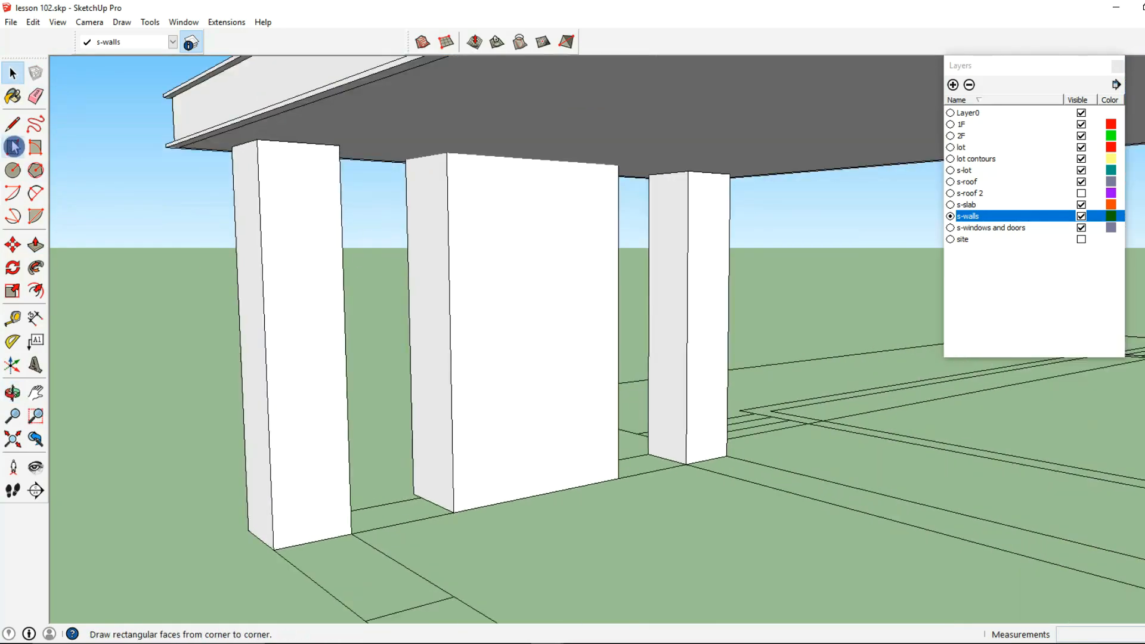
{"action": "left_click", "coordinate": [12, 124]}
{"action": "middle_click_drag", "start_coordinate": [452, 303], "coordinate": [542, 449]}
{"action": "left_click", "coordinate": [533, 458]}
{"action": "middle_click_drag", "start_coordinate": [519, 307], "coordinate": [615, 370]}
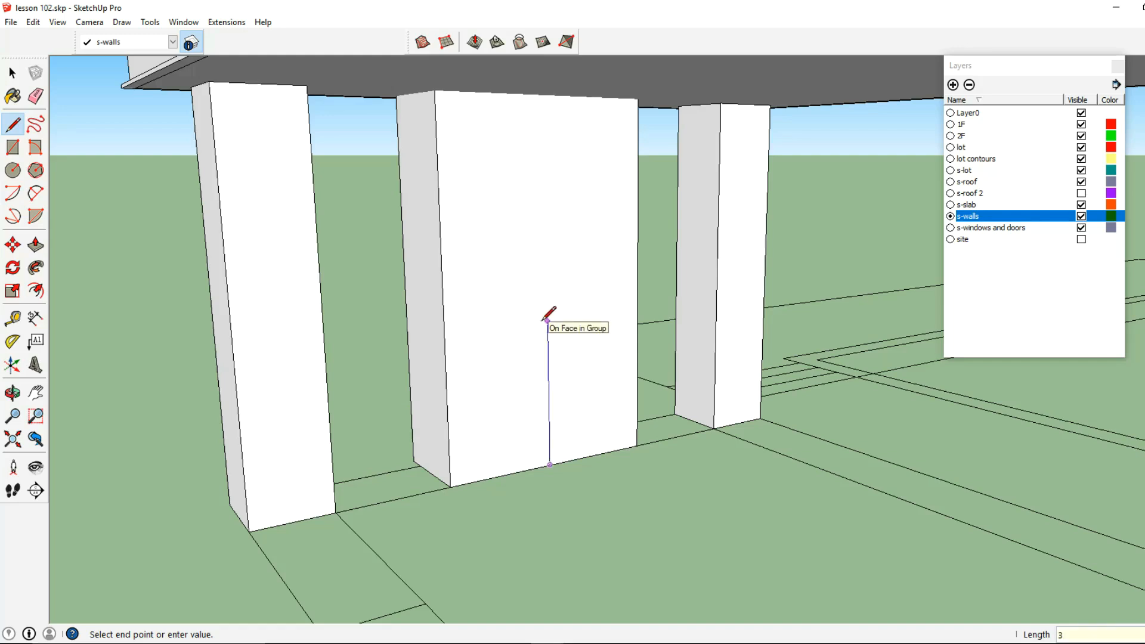
{"action": "key", "text": "Return"}
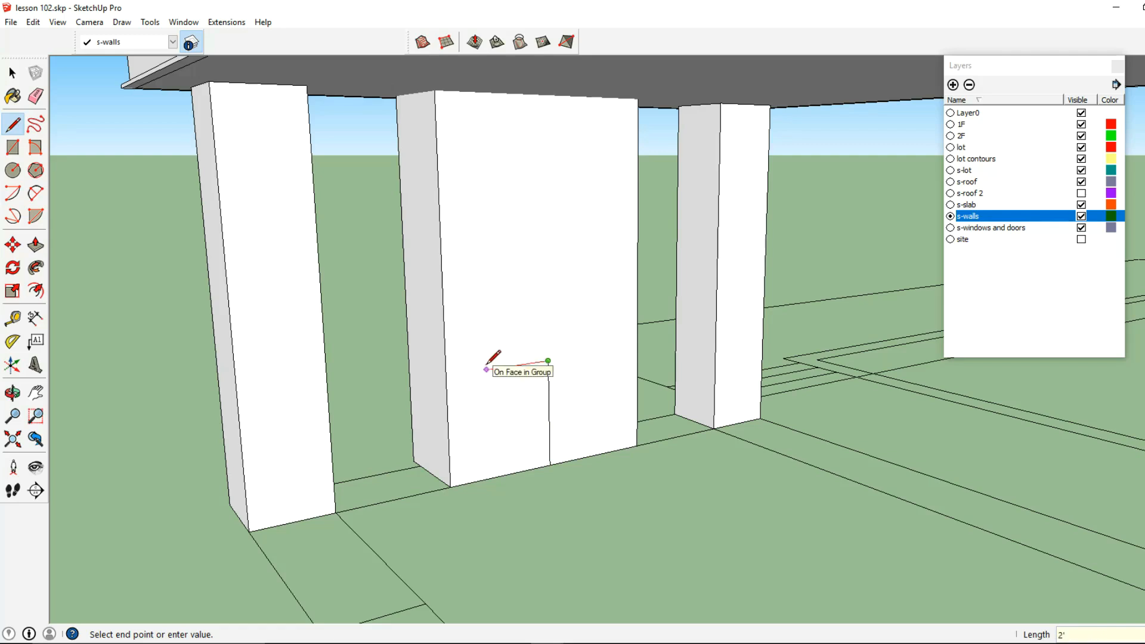
{"action": "key", "text": "Return"}
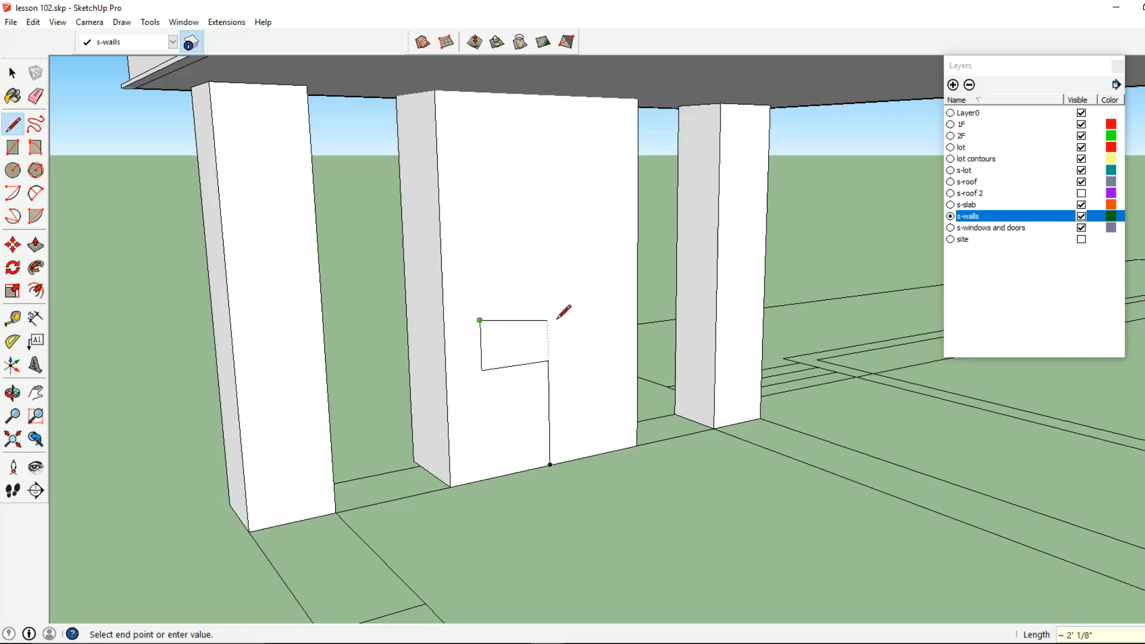
Close the outline into a rectangle extending 2' to each side of the centre, and delete the vertical construction line below it
{"action": "left_click", "coordinate": [607, 306]}
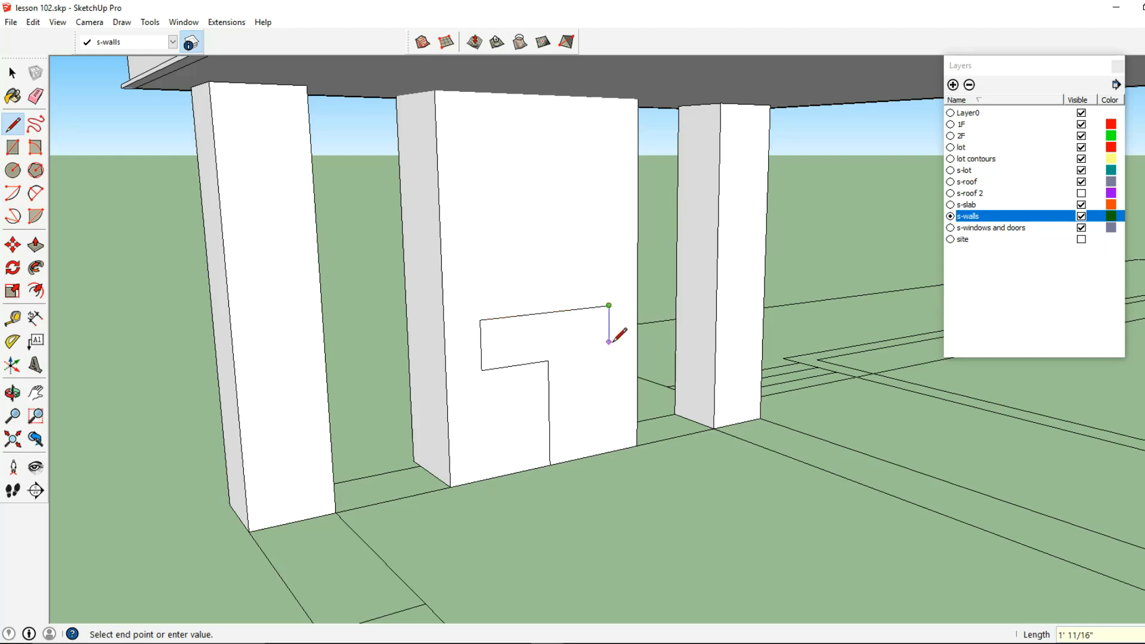
{"action": "left_click", "coordinate": [608, 352]}
{"action": "left_click", "coordinate": [549, 361]}
{"action": "left_click", "coordinate": [12, 73]}
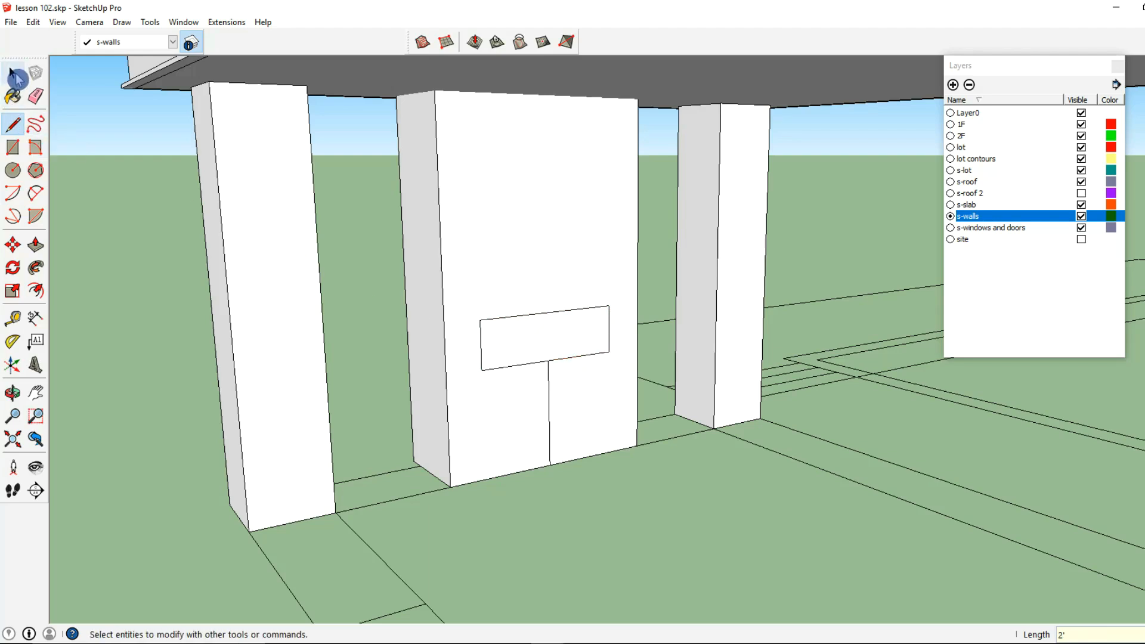
{"action": "left_click", "coordinate": [548, 394]}
{"action": "key", "text": "Delete"}
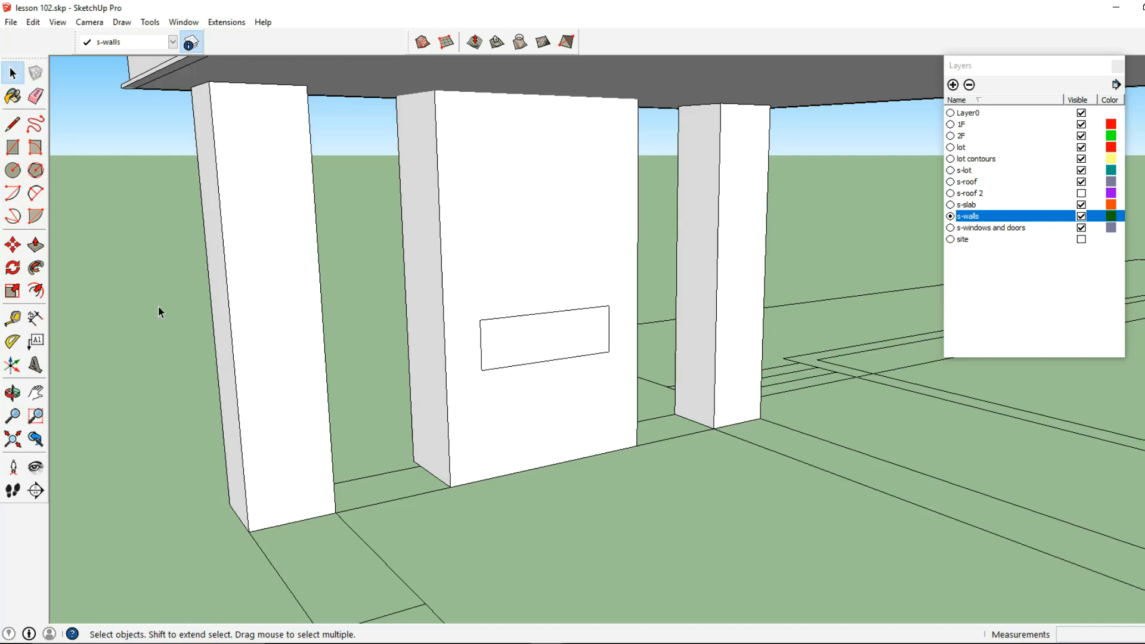
{"action": "left_click", "coordinate": [35, 245]}
{"action": "middle_click_drag", "start_coordinate": [536, 418], "coordinate": [581, 357]}
{"action": "left_click", "coordinate": [539, 343]}
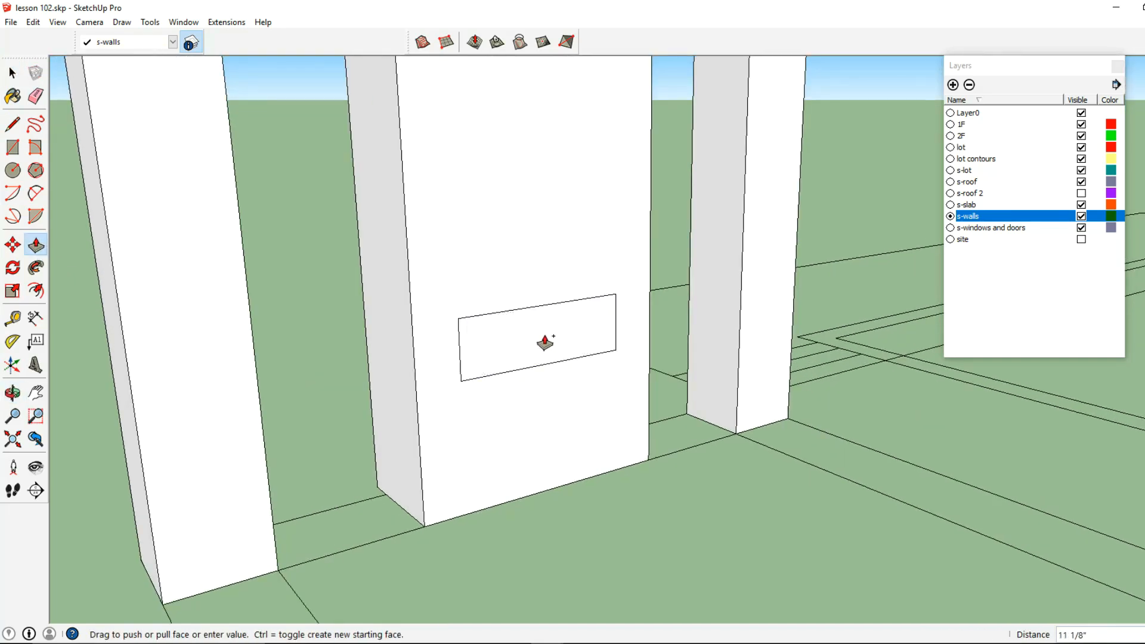
Cut the rectangle from the chimney front and paste it in place inside the chimney's group
{"action": "left_click", "coordinate": [13, 73]}
{"action": "left_click", "coordinate": [481, 245]}
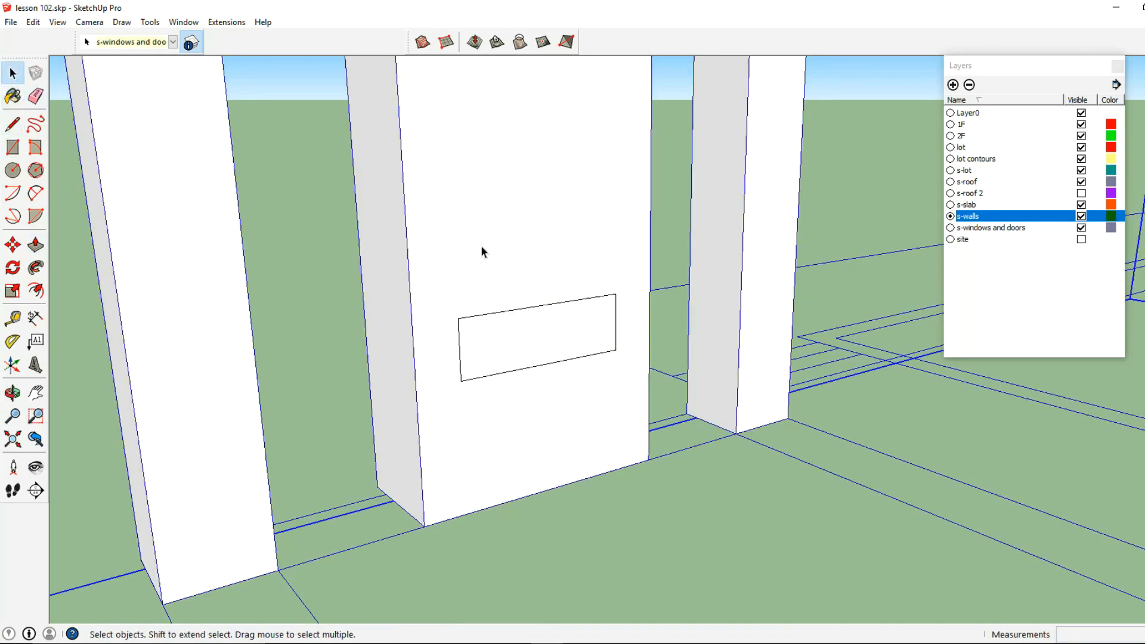
{"action": "left_click", "coordinate": [508, 341]}
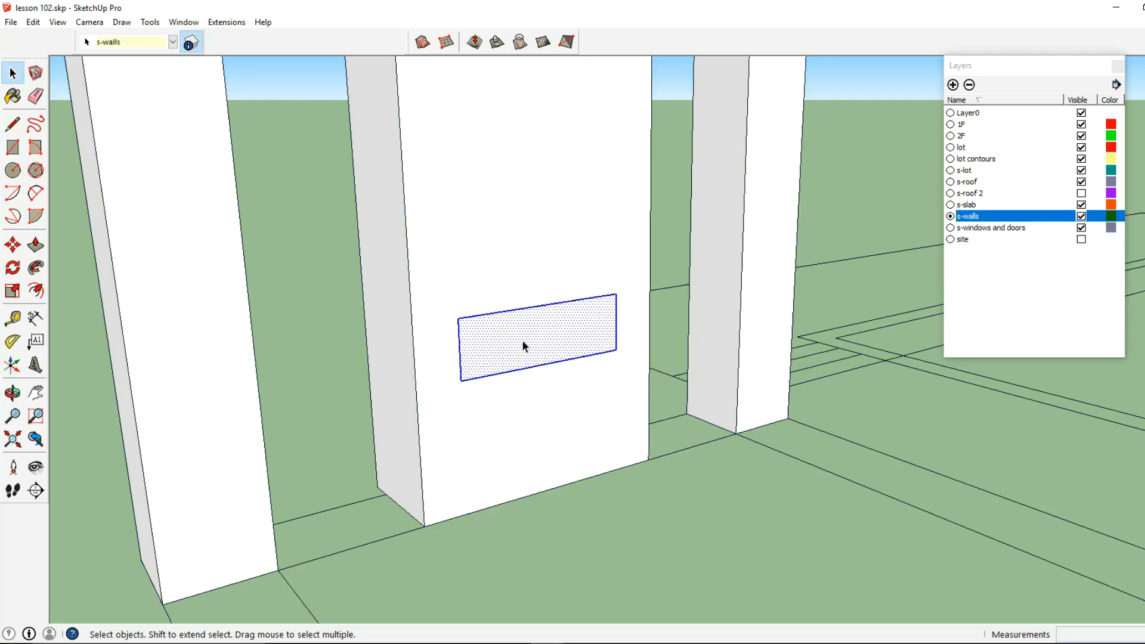
{"action": "left_click", "coordinate": [33, 22]}
{"action": "left_click", "coordinate": [57, 74]}
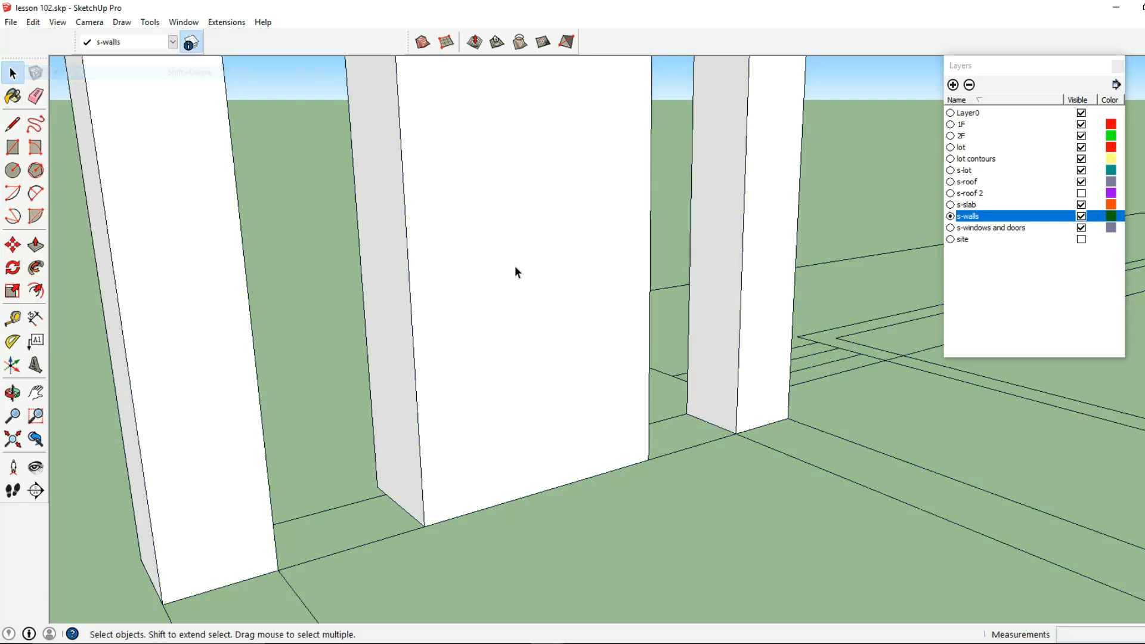
{"action": "double_click", "coordinate": [499, 263]}
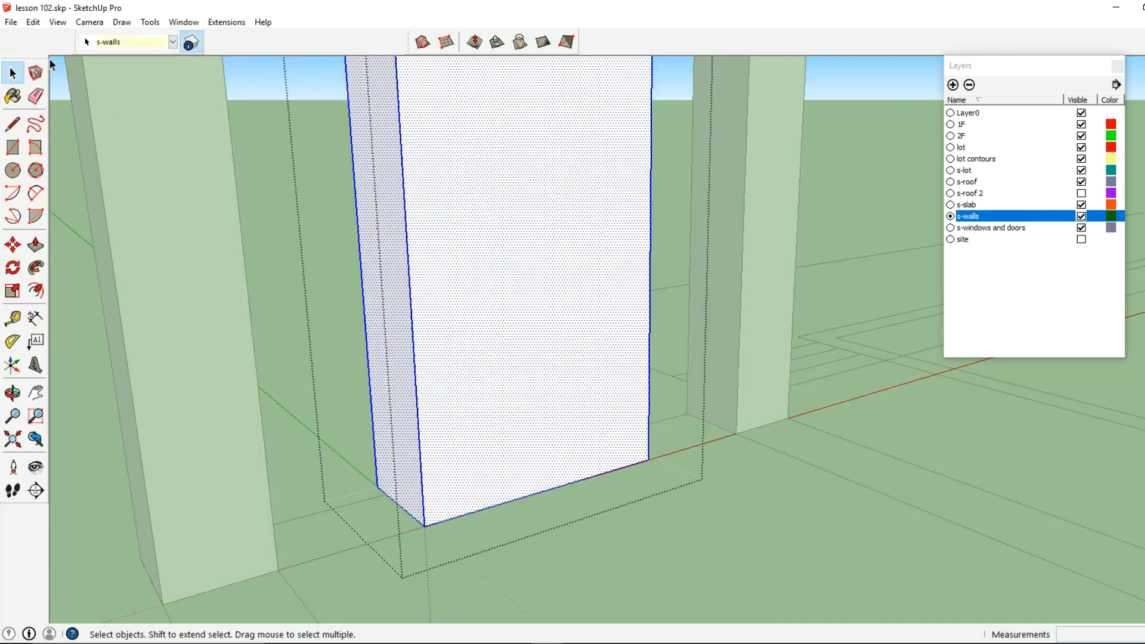
{"action": "left_click", "coordinate": [32, 22]}
{"action": "left_click", "coordinate": [89, 117]}
{"action": "left_click", "coordinate": [513, 363]}
Push the rectangle into the chimney front to form a recessed fireplace opening
{"action": "scroll", "coordinate": [519, 358], "scroll_direction": "up", "scroll_amount": 4}
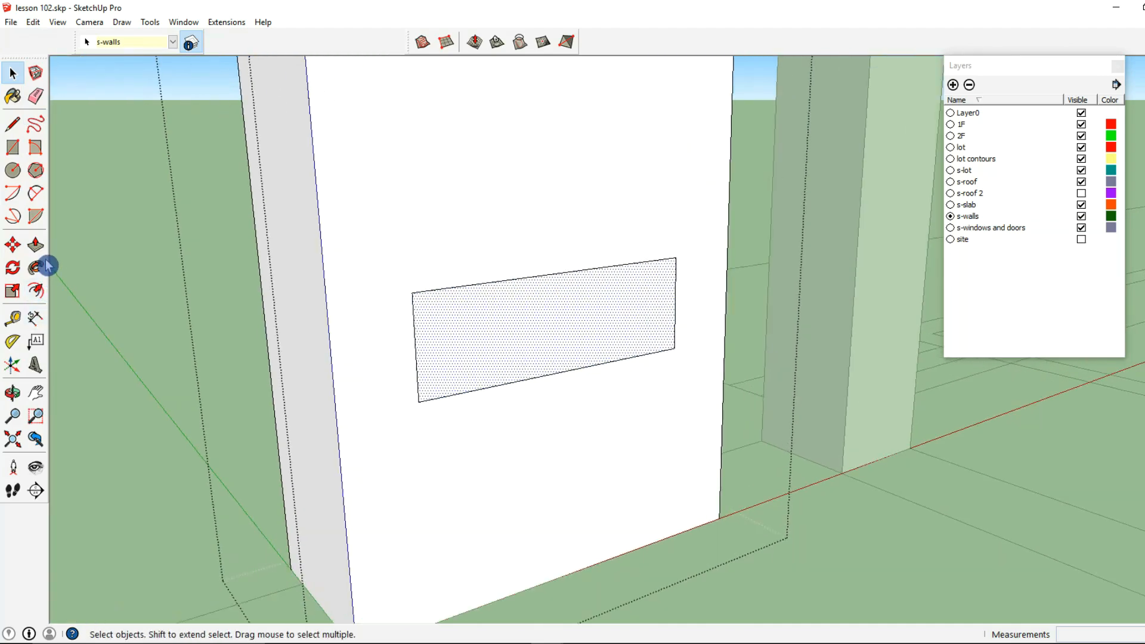
{"action": "left_click", "coordinate": [36, 245]}
{"action": "middle_click_drag", "start_coordinate": [286, 312], "coordinate": [571, 362]}
{"action": "left_click_drag", "start_coordinate": [571, 362], "coordinate": [524, 312]}
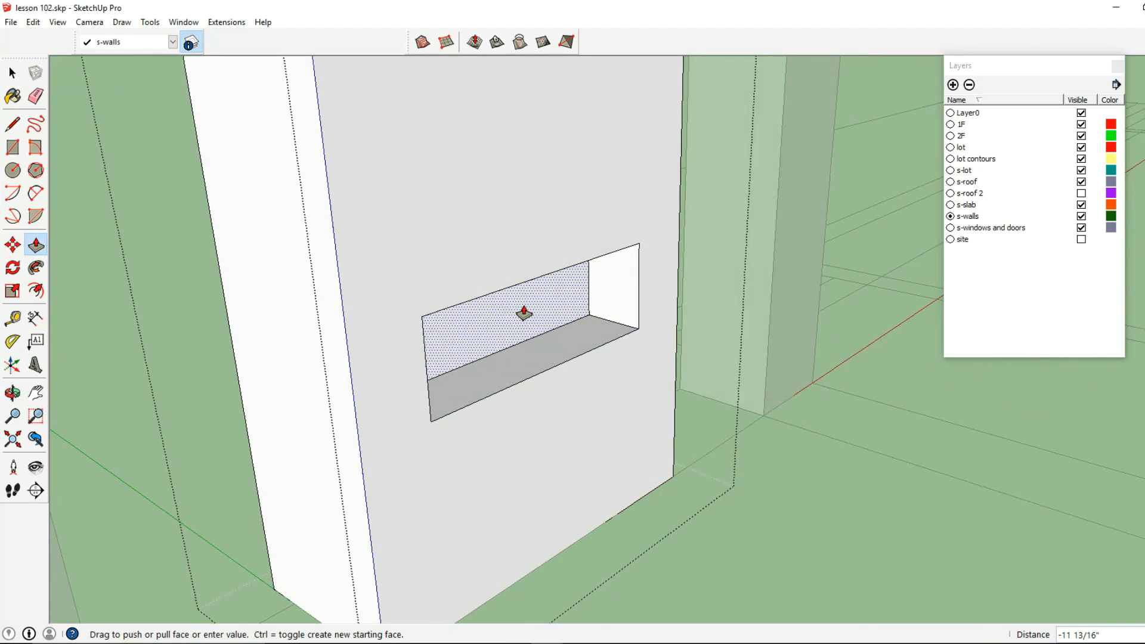
{"action": "mouse_move", "coordinate": [524, 313]}
{"action": "left_mouse_down"}
{"action": "mouse_move", "coordinate": [520, 327]}
{"action": "mouse_move", "coordinate": [506, 320]}
{"action": "left_mouse_up"}
{"action": "left_click", "coordinate": [506, 321]}
Offset the floor face of the recess inward by about 6" to outline a narrow strip
{"action": "middle_click_drag", "start_coordinate": [530, 325], "coordinate": [408, 347]}
{"action": "left_click", "coordinate": [36, 291]}
{"action": "left_click", "coordinate": [411, 347]}
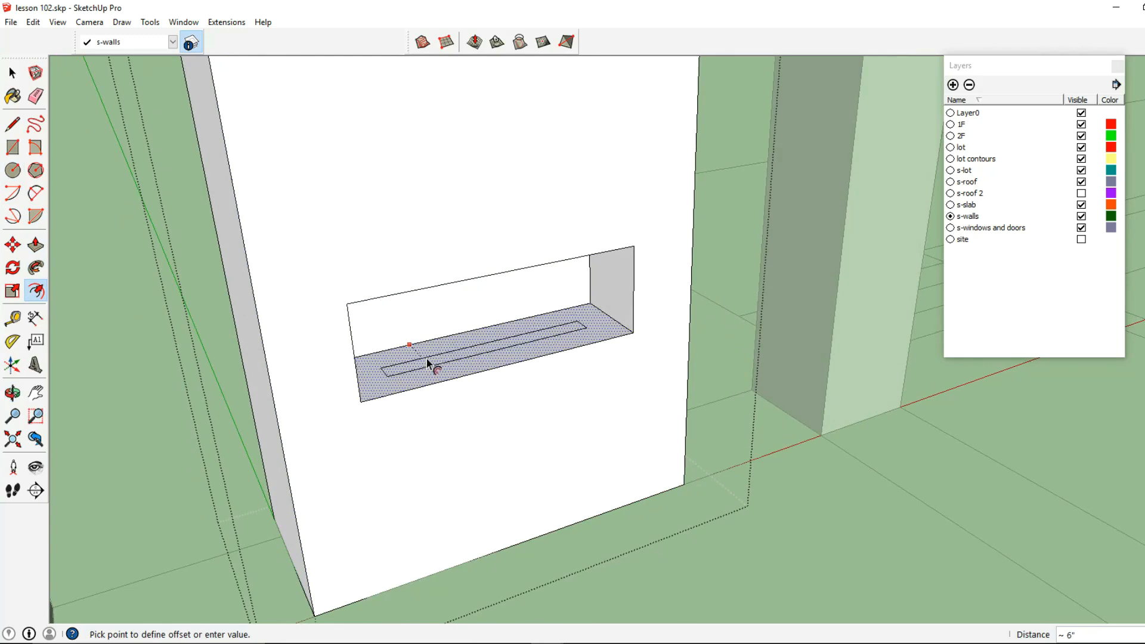
{"action": "left_click", "coordinate": [427, 359]}
Push the narrow strip in the recess floor down 4" and close the chimney group
{"action": "scroll", "coordinate": [441, 359], "scroll_direction": "up", "scroll_amount": 3}
{"action": "left_click", "coordinate": [36, 244]}
{"action": "scroll", "coordinate": [417, 382], "scroll_direction": "up", "scroll_amount": 3}
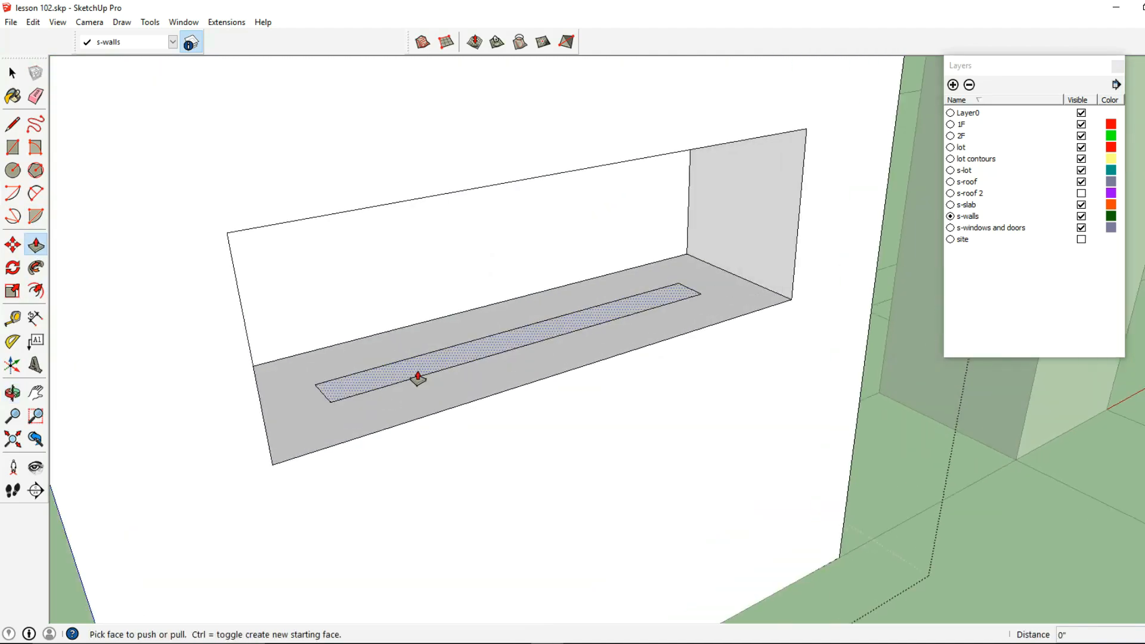
{"action": "left_click", "coordinate": [418, 382]}
{"action": "type", "text": "4"}
{"action": "key", "text": "Return"}
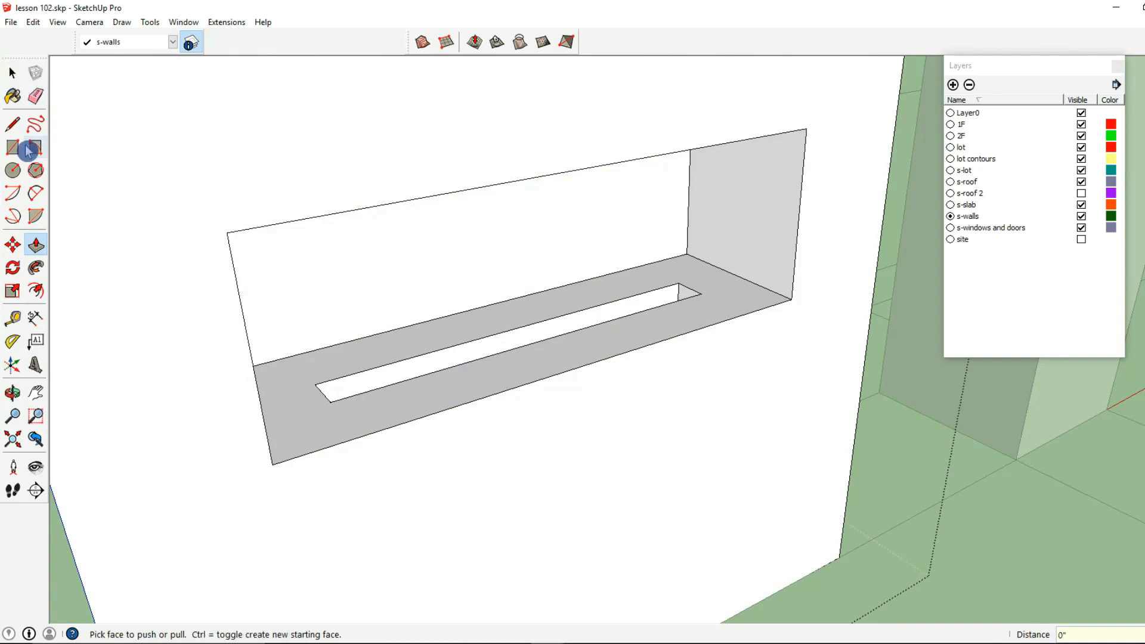
{"action": "left_click", "coordinate": [13, 74]}
{"action": "key", "text": "Escape"}
Draw a rectangle over the left half of the opening, ending at the midpoint of its lower edge, and make it a group
{"action": "middle_click_drag", "start_coordinate": [352, 265], "coordinate": [266, 275]}
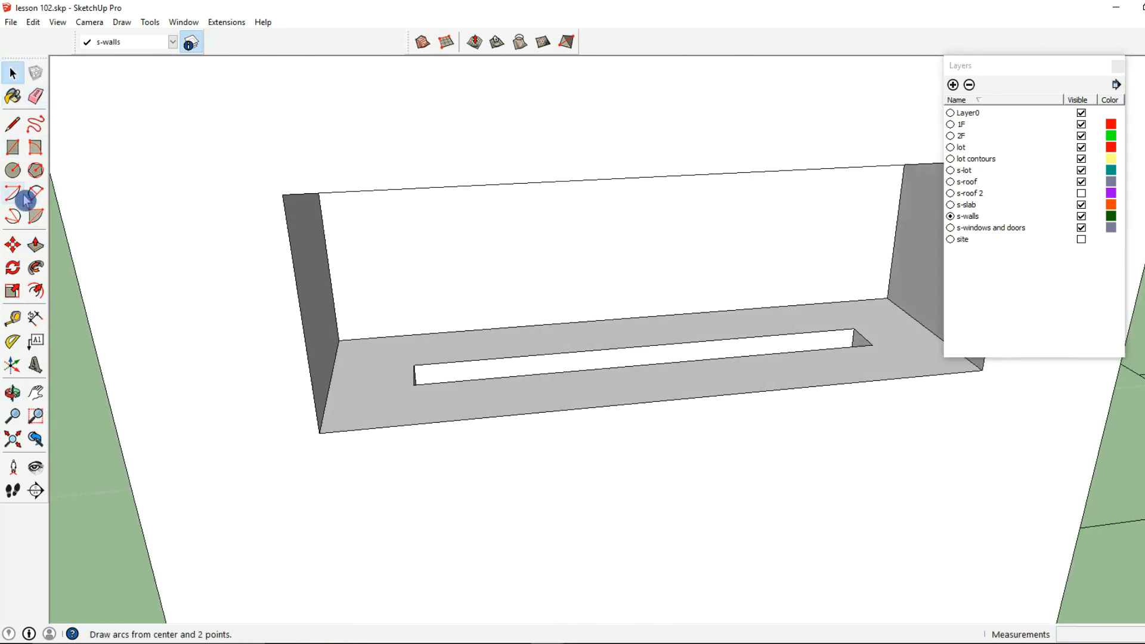
{"action": "left_click", "coordinate": [13, 147]}
{"action": "middle_click_drag", "start_coordinate": [311, 222], "coordinate": [226, 245]}
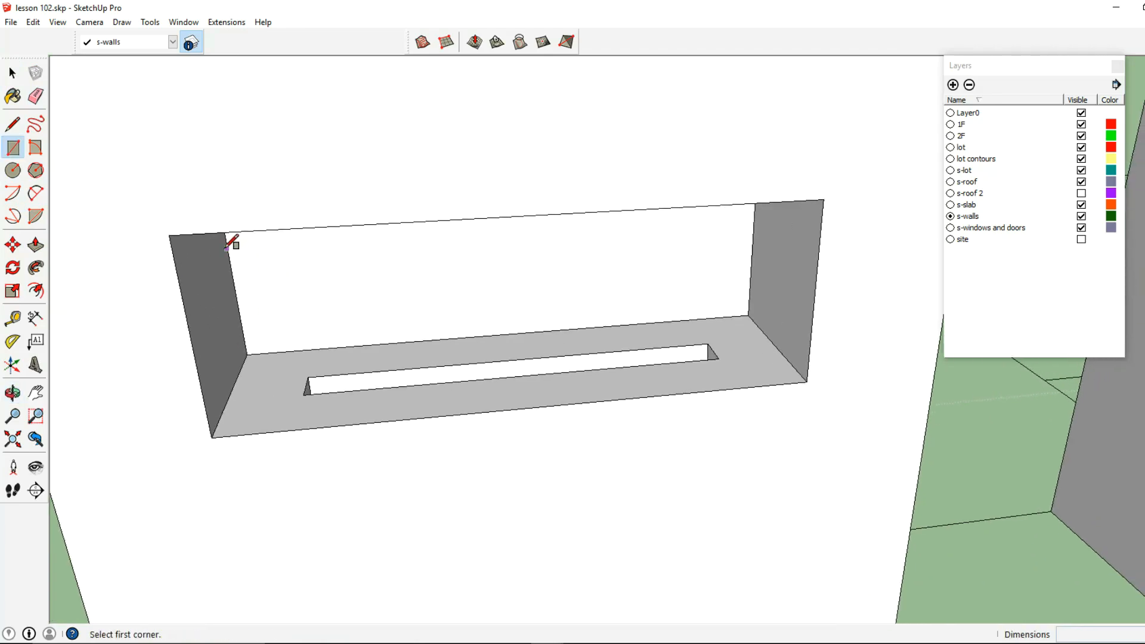
{"action": "left_click", "coordinate": [172, 236]}
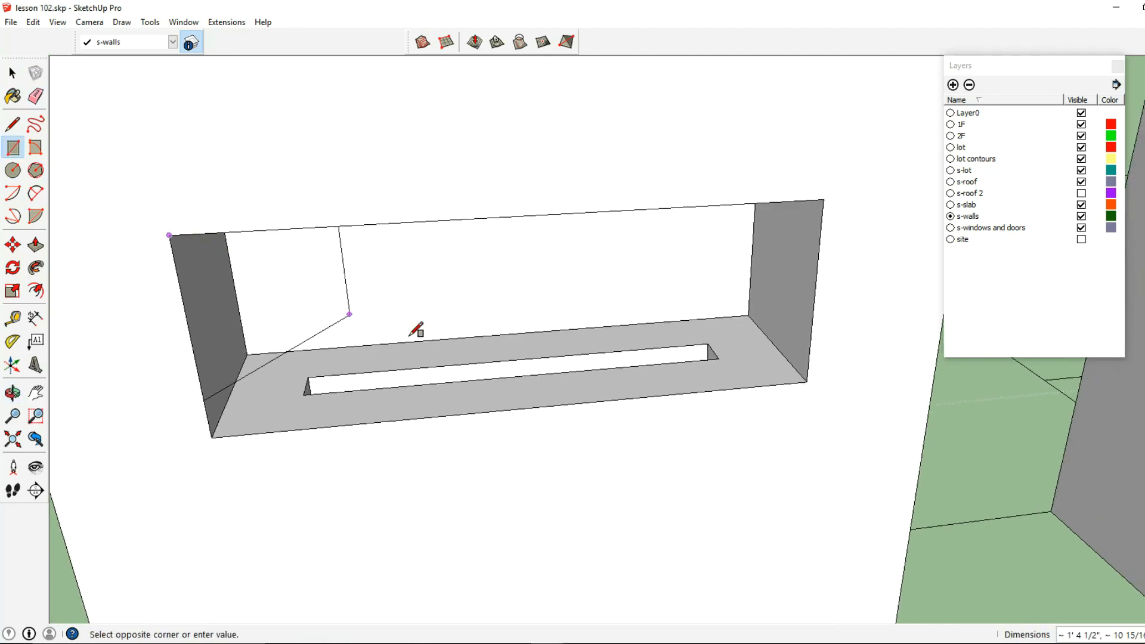
{"action": "left_click", "coordinate": [527, 408]}
{"action": "key", "text": "space"}
{"action": "right_click", "coordinate": [304, 281]}
{"action": "left_click", "coordinate": [381, 395]}
Open the new group and extrude its face into a thin panel
{"action": "double_click", "coordinate": [359, 350]}
{"action": "left_click", "coordinate": [37, 246]}
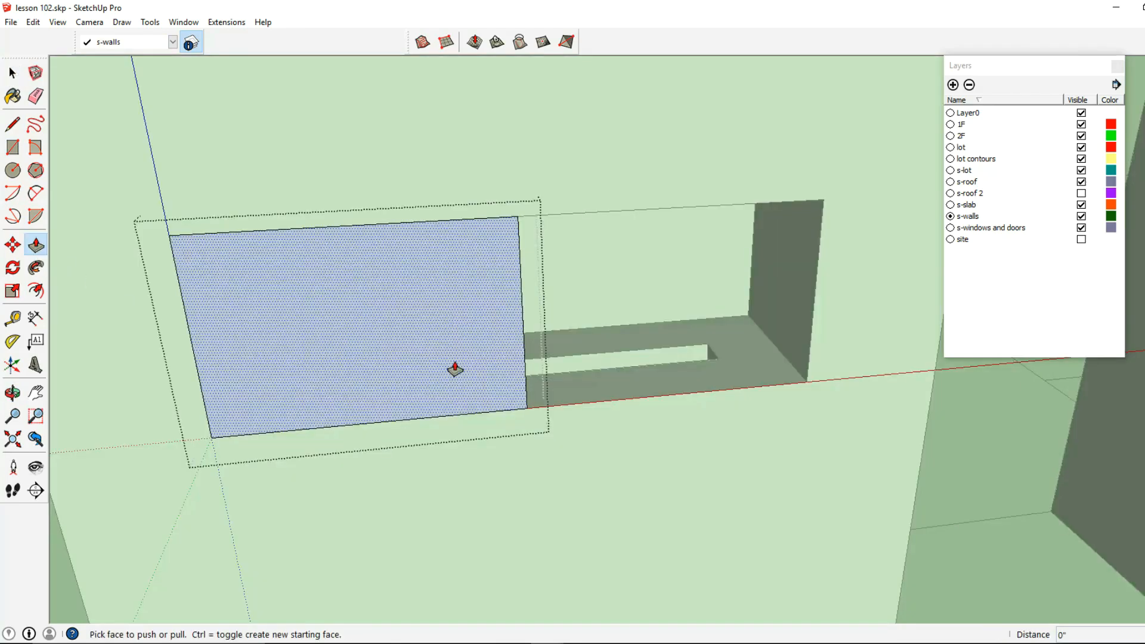
{"action": "middle_click_drag", "start_coordinate": [455, 369], "coordinate": [483, 388]}
{"action": "left_click", "coordinate": [486, 391]}
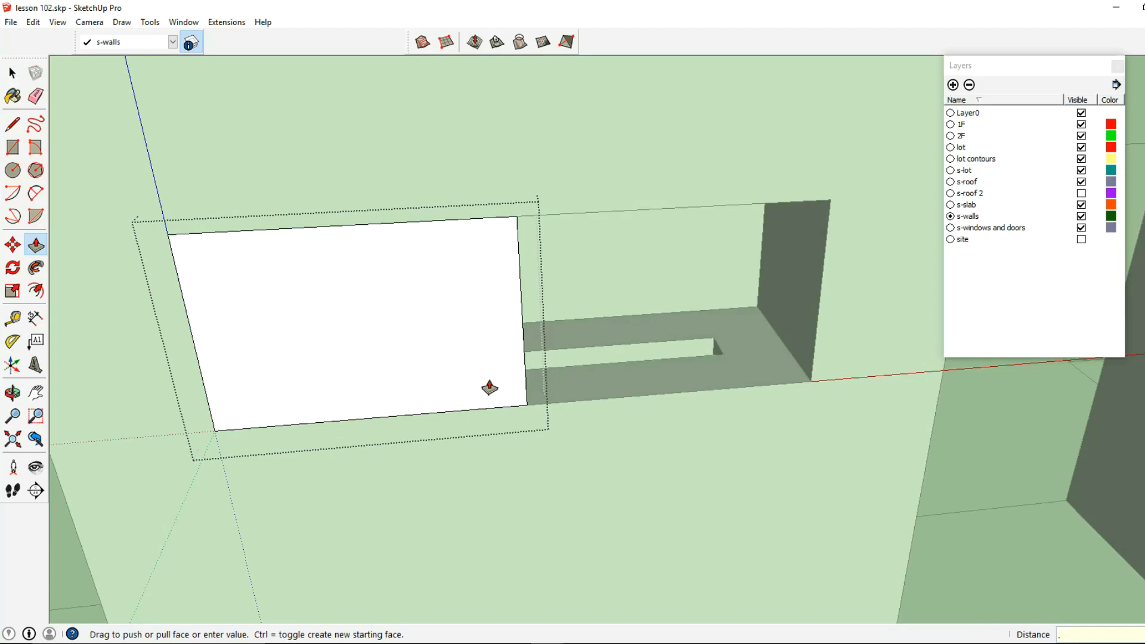
{"action": "left_click", "coordinate": [11, 76]}
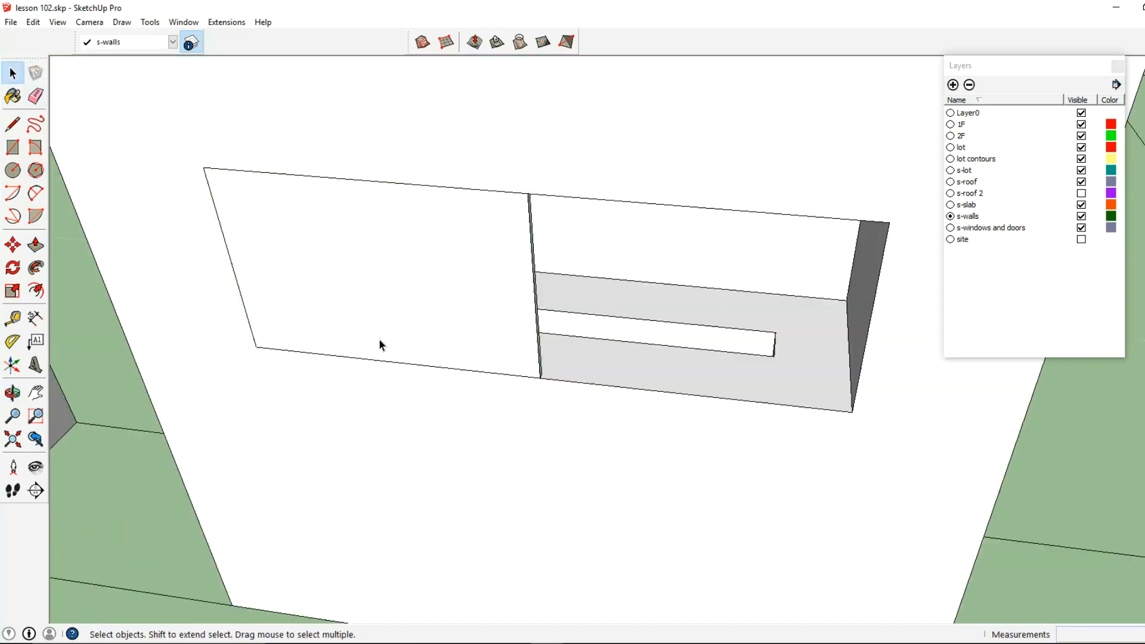
Copy the panel 2' sideways so it covers the right half of the opening
{"action": "left_click", "coordinate": [378, 339]}
{"action": "left_click", "coordinate": [13, 245]}
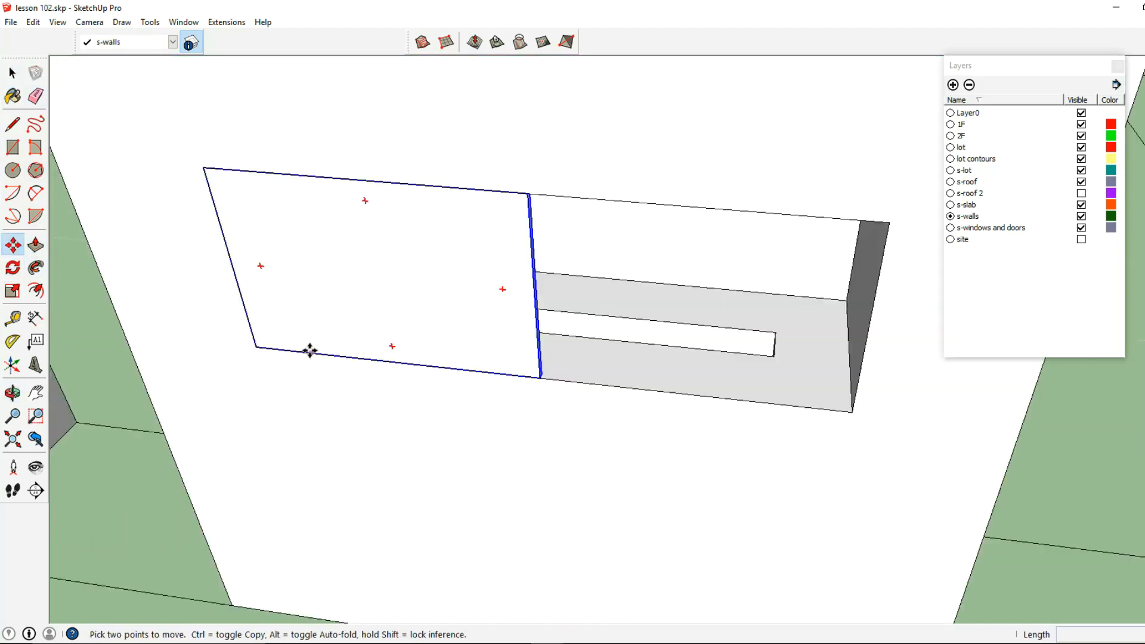
{"action": "left_click", "coordinate": [261, 347]}
{"action": "key", "text": "ctrl"}
{"action": "left_click", "coordinate": [539, 378]}
Paint both panels with the Translucent_Glass_Gray material from the Translucent collection
{"action": "left_click", "coordinate": [16, 95]}
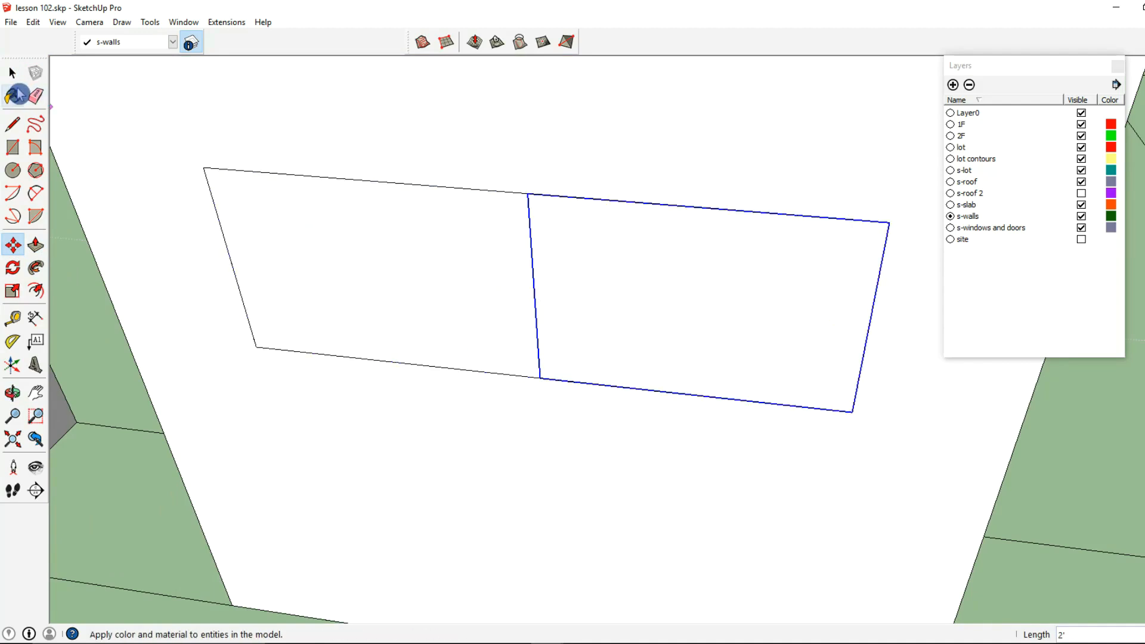
{"action": "left_click", "coordinate": [1017, 150]}
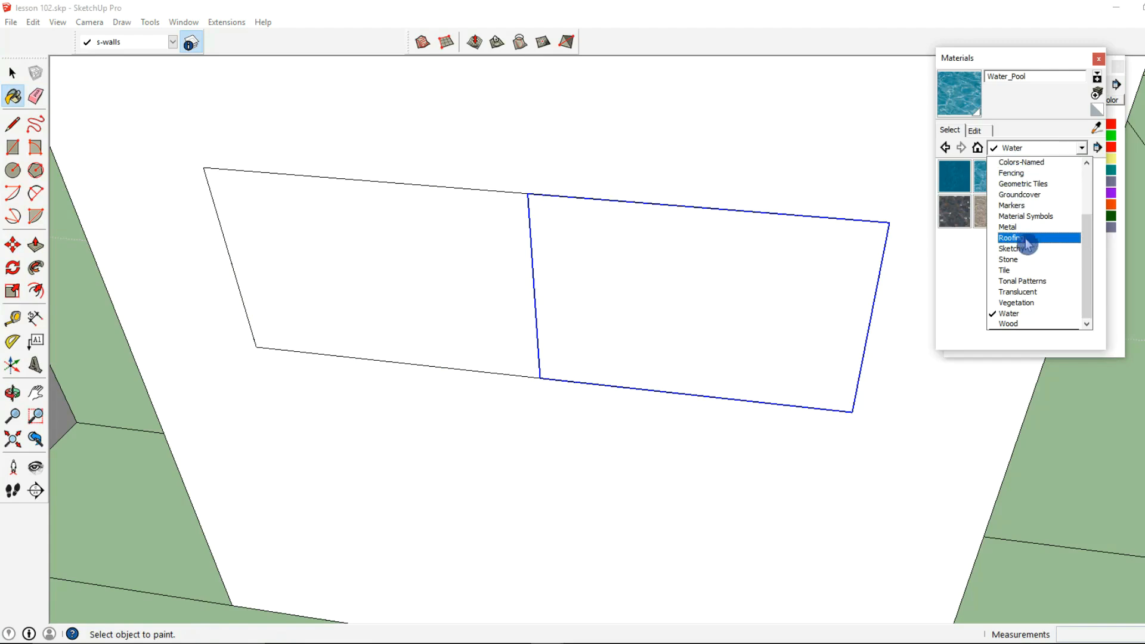
{"action": "left_click", "coordinate": [1018, 292]}
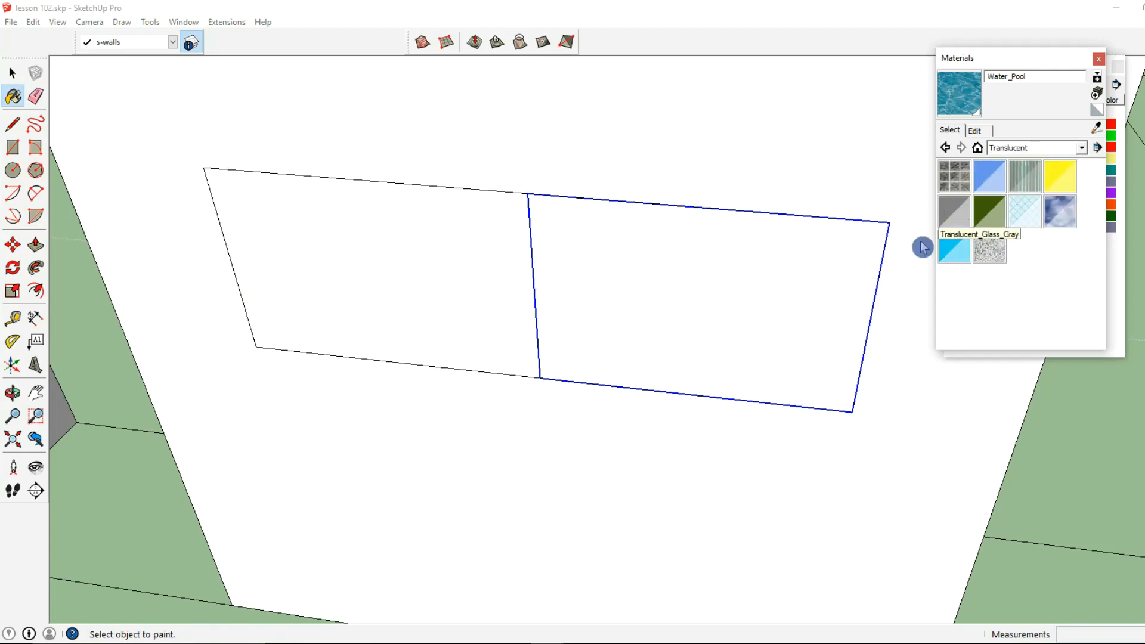
{"action": "left_click", "coordinate": [955, 211]}
{"action": "left_click", "coordinate": [415, 260]}
{"action": "left_click", "coordinate": [13, 73]}
Move the right glass panel back into the opening so it sits behind the plane of the left panel
{"action": "middle_click_drag", "start_coordinate": [667, 322], "coordinate": [650, 361], "text": "shift"}
{"action": "left_click", "coordinate": [650, 360]}
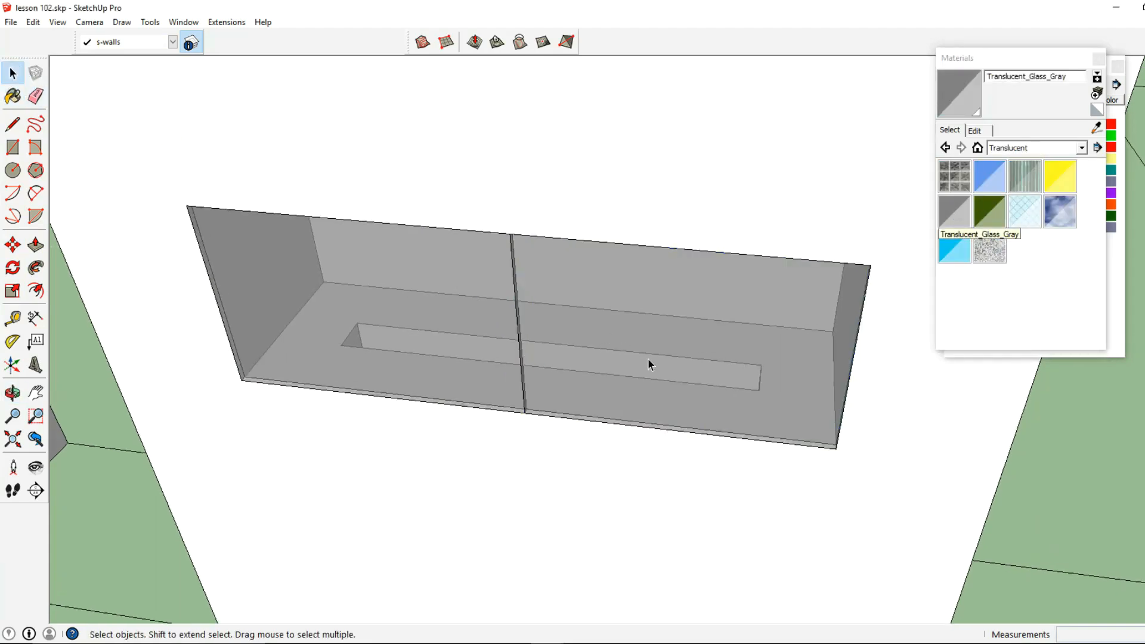
{"action": "left_click", "coordinate": [575, 310]}
{"action": "left_click", "coordinate": [10, 248]}
{"action": "middle_click_drag", "start_coordinate": [501, 396], "coordinate": [507, 422]}
{"action": "left_click", "coordinate": [584, 402]}
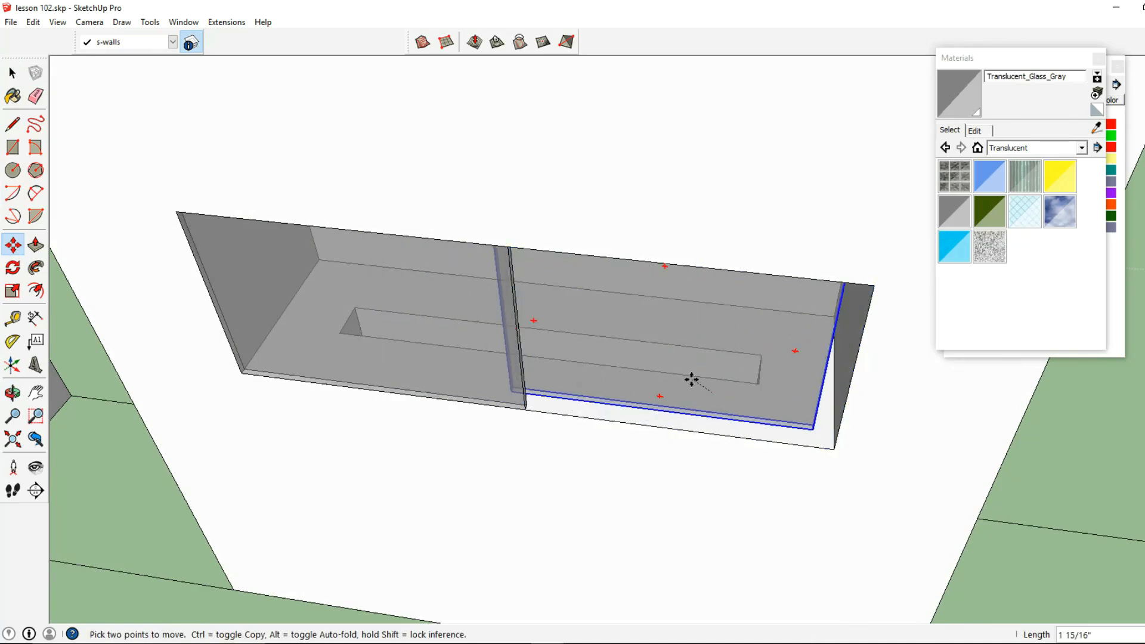
{"action": "left_click", "coordinate": [675, 388]}
{"action": "left_click", "coordinate": [13, 75]}
{"action": "left_click", "coordinate": [299, 170]}
Open the chimney group and draw a rectangle covering the whole fireplace opening from corner to corner
{"action": "middle_click_drag", "start_coordinate": [495, 334], "coordinate": [600, 352]}
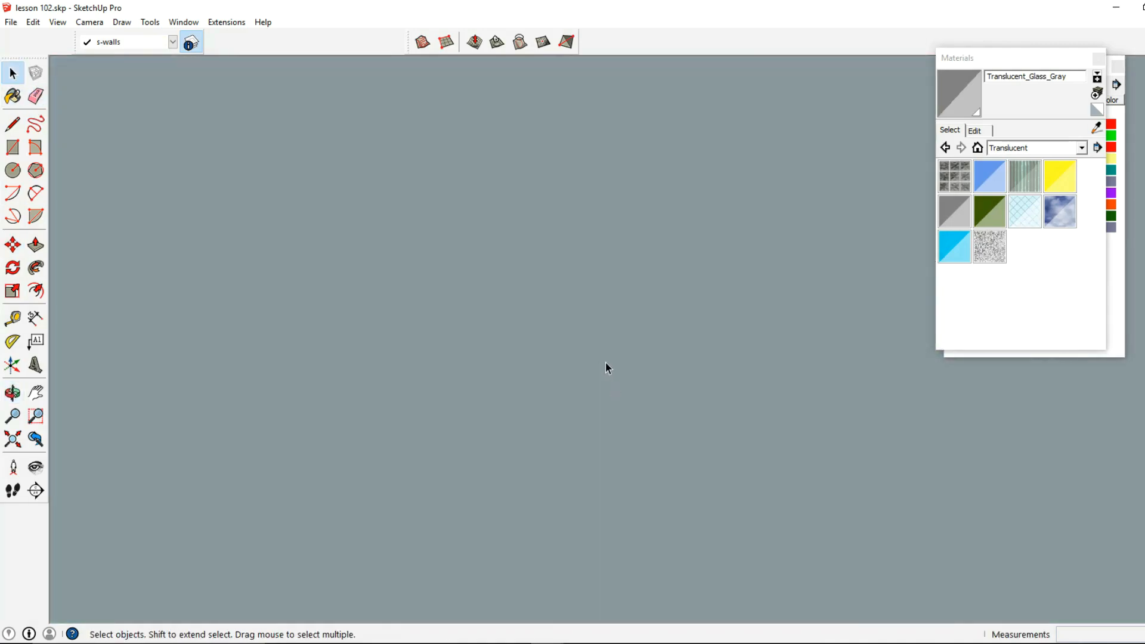
{"action": "scroll", "coordinate": [611, 371], "scroll_direction": "down", "scroll_amount": 5}
{"action": "scroll", "coordinate": [599, 356], "scroll_direction": "up", "scroll_amount": 3}
{"action": "double_click", "coordinate": [510, 324]}
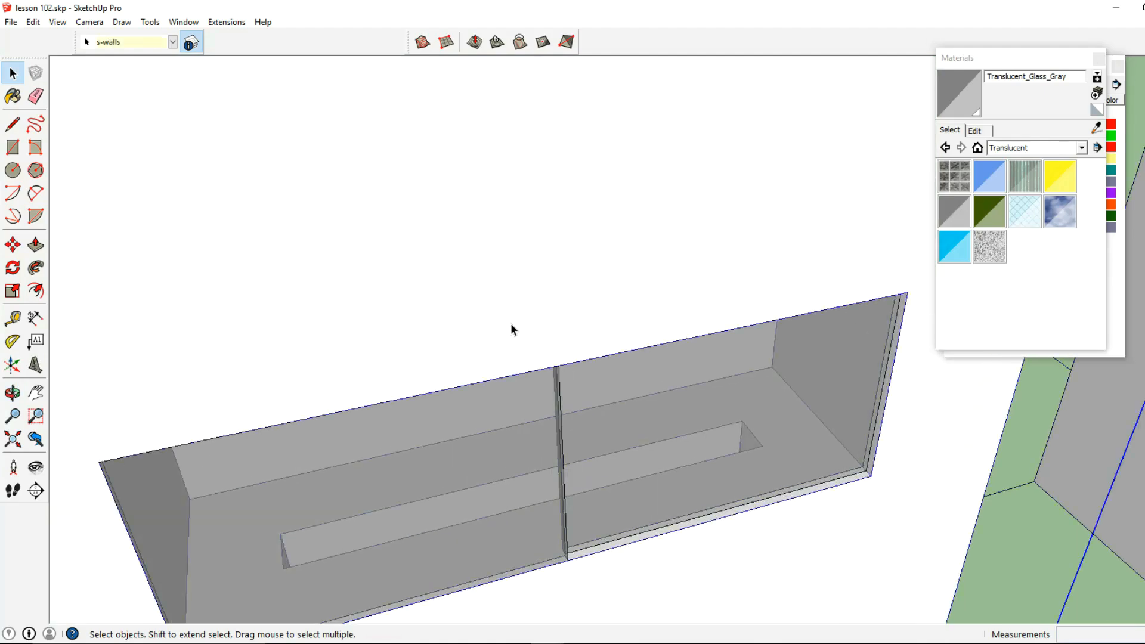
{"action": "left_click", "coordinate": [447, 348]}
{"action": "middle_click_drag", "start_coordinate": [445, 350], "coordinate": [470, 275], "text": "shift"}
{"action": "left_click", "coordinate": [14, 148]}
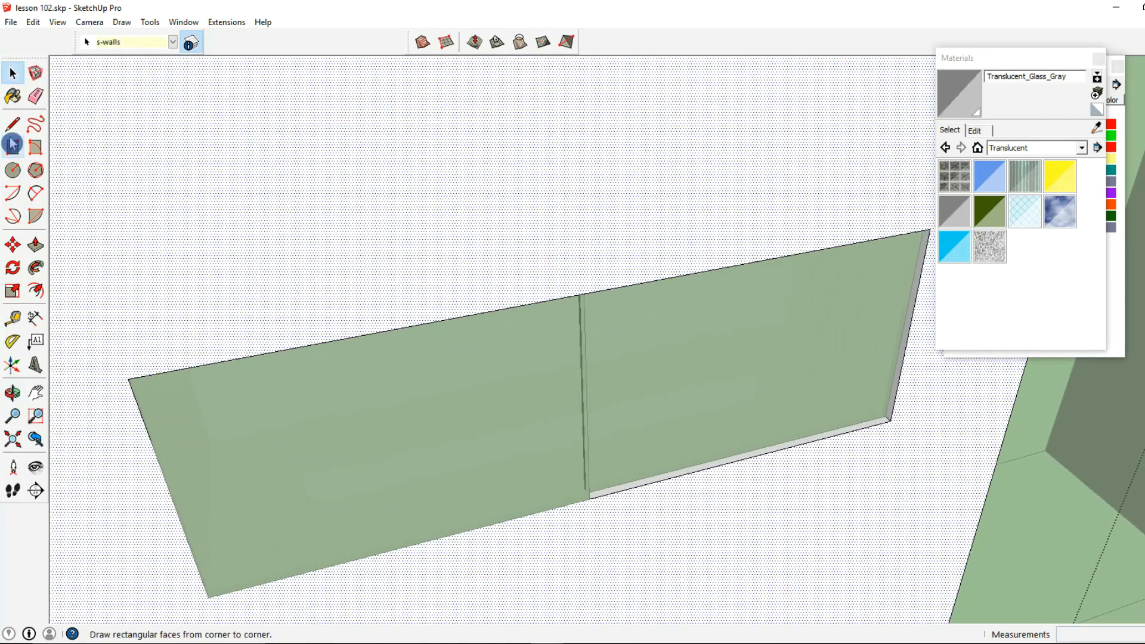
{"action": "left_click", "coordinate": [129, 379]}
{"action": "middle_click_drag", "start_coordinate": [438, 420], "coordinate": [401, 412]}
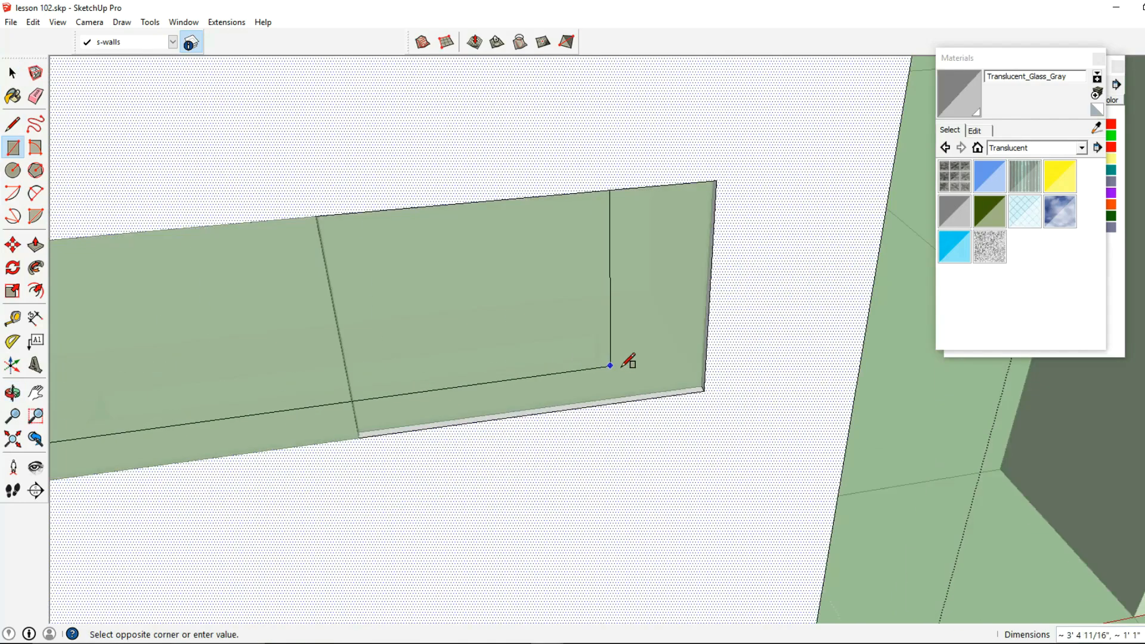
{"action": "left_click", "coordinate": [710, 387]}
{"action": "middle_click_drag", "start_coordinate": [501, 350], "coordinate": [454, 334]}
Offset the outline of the rectangle covering the fireplace opening 1" outward
{"action": "left_click", "coordinate": [13, 72]}
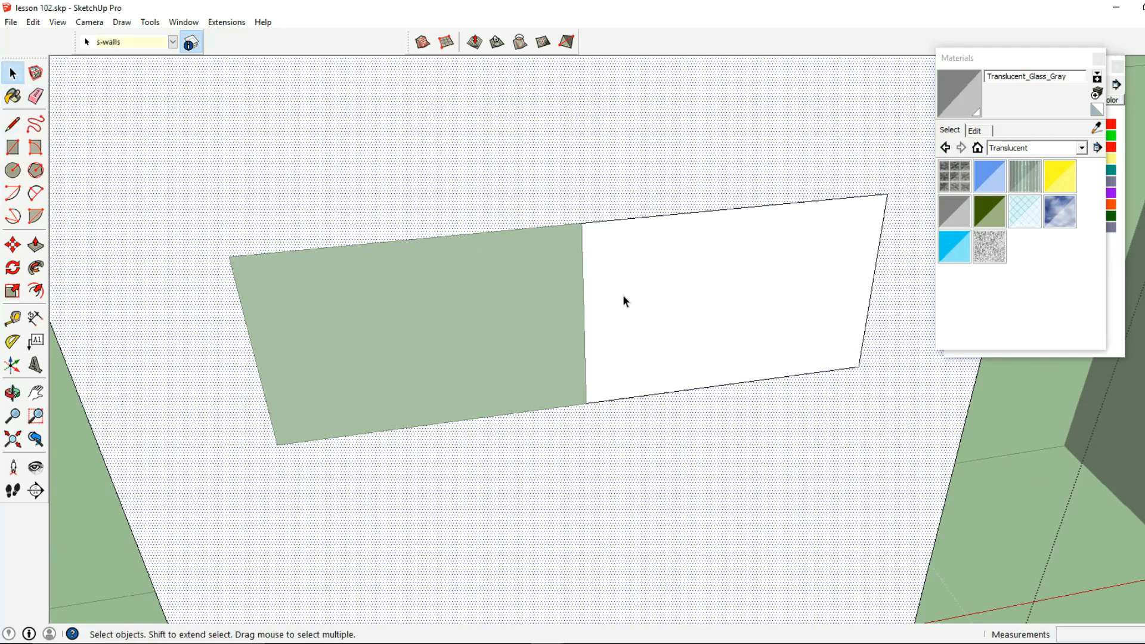
{"action": "triple_click", "coordinate": [625, 301]}
{"action": "left_click", "coordinate": [35, 291]}
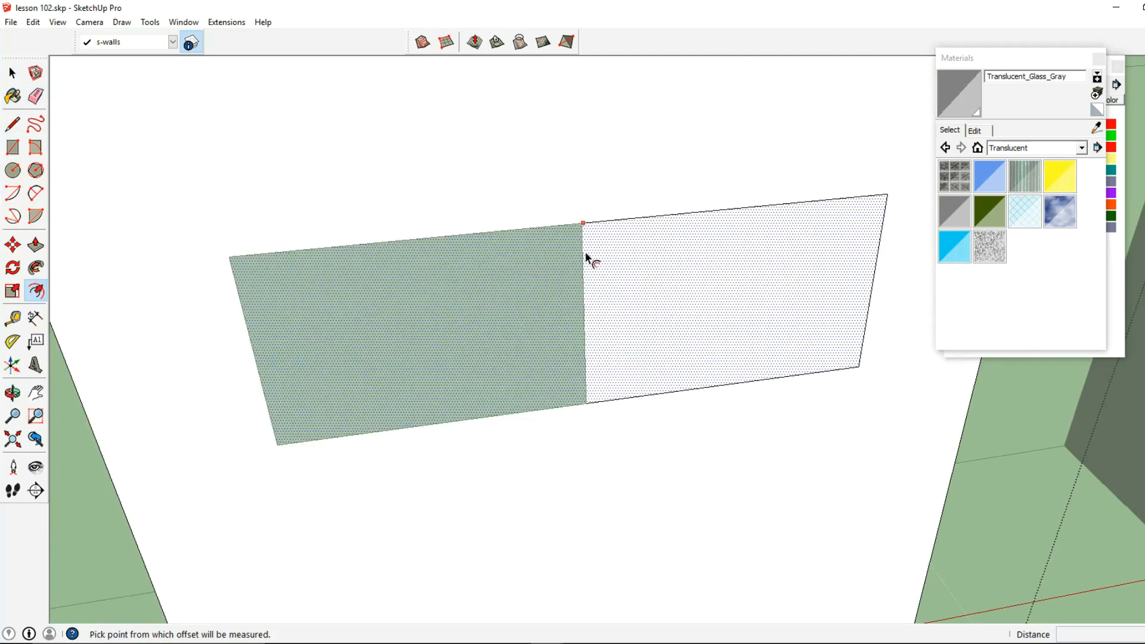
{"action": "left_click", "coordinate": [601, 248]}
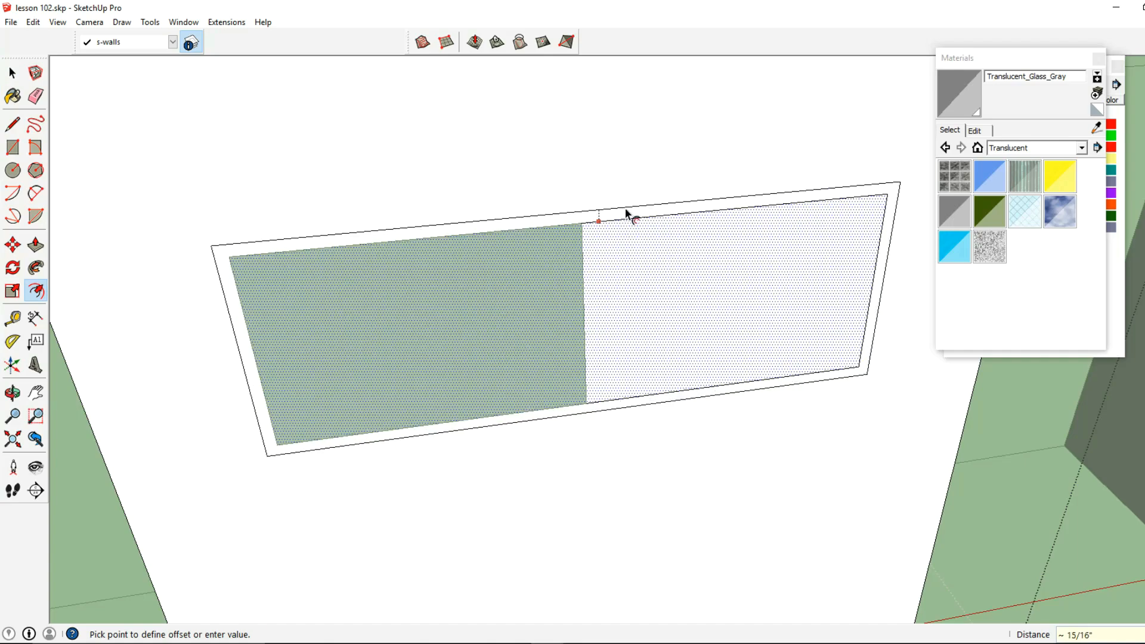
{"action": "type", "text": "1"}
{"action": "key", "text": "Return"}
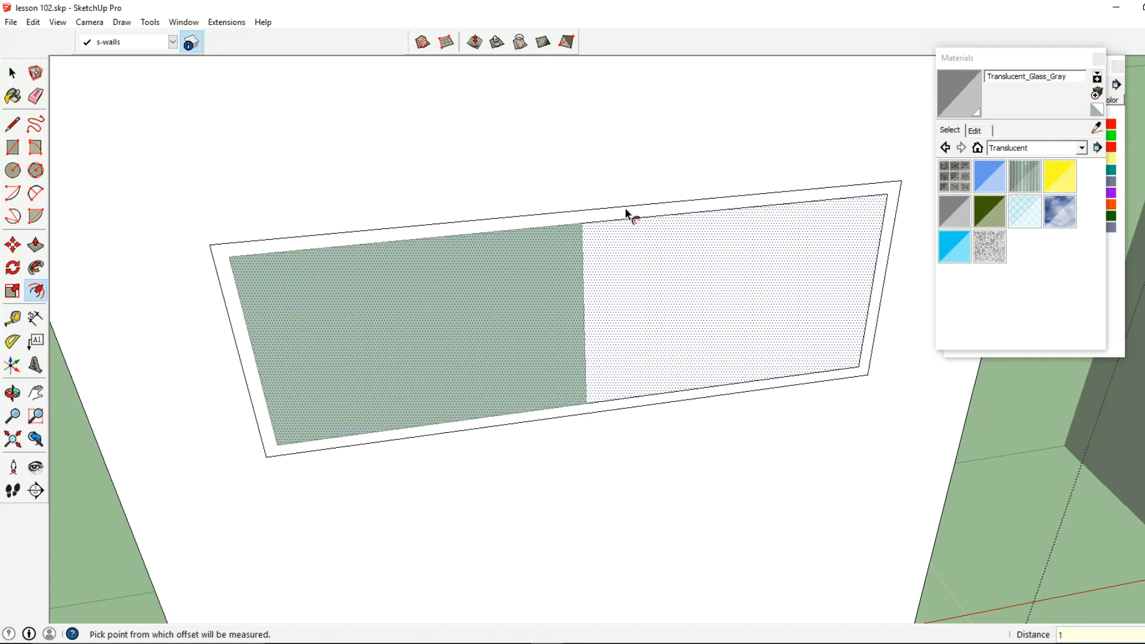
Delete the face inside the offset border to uncover the glass panels
{"action": "middle_click_drag", "start_coordinate": [685, 322], "coordinate": [835, 182]}
{"action": "left_click", "coordinate": [13, 73]}
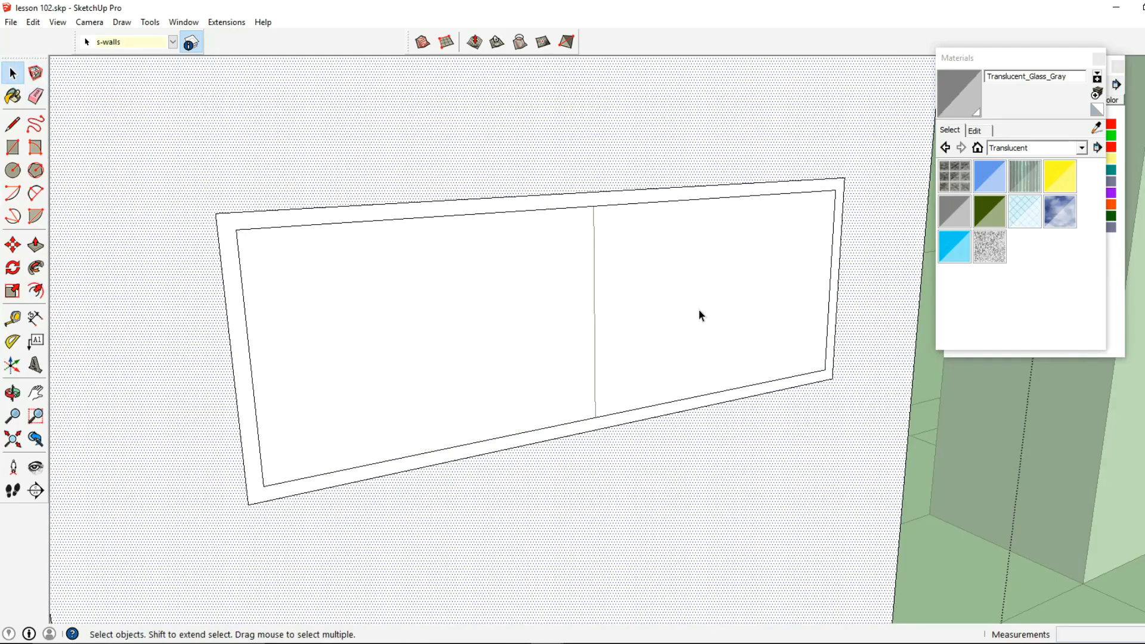
{"action": "key", "text": "Delete"}
{"action": "scroll", "coordinate": [695, 313], "scroll_direction": "down", "scroll_amount": 5}
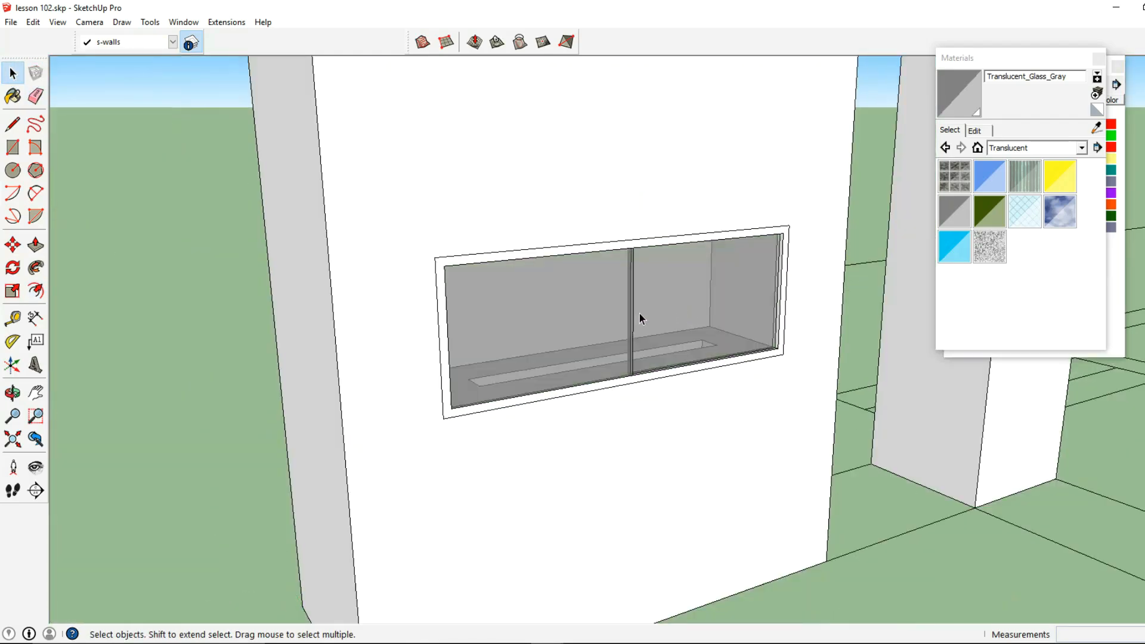
Open the chimney group and extrude the narrow border face around the fireplace opening outward by .25"
{"action": "left_click", "coordinate": [472, 263]}
{"action": "left_click", "coordinate": [475, 260]}
{"action": "double_click", "coordinate": [477, 259]}
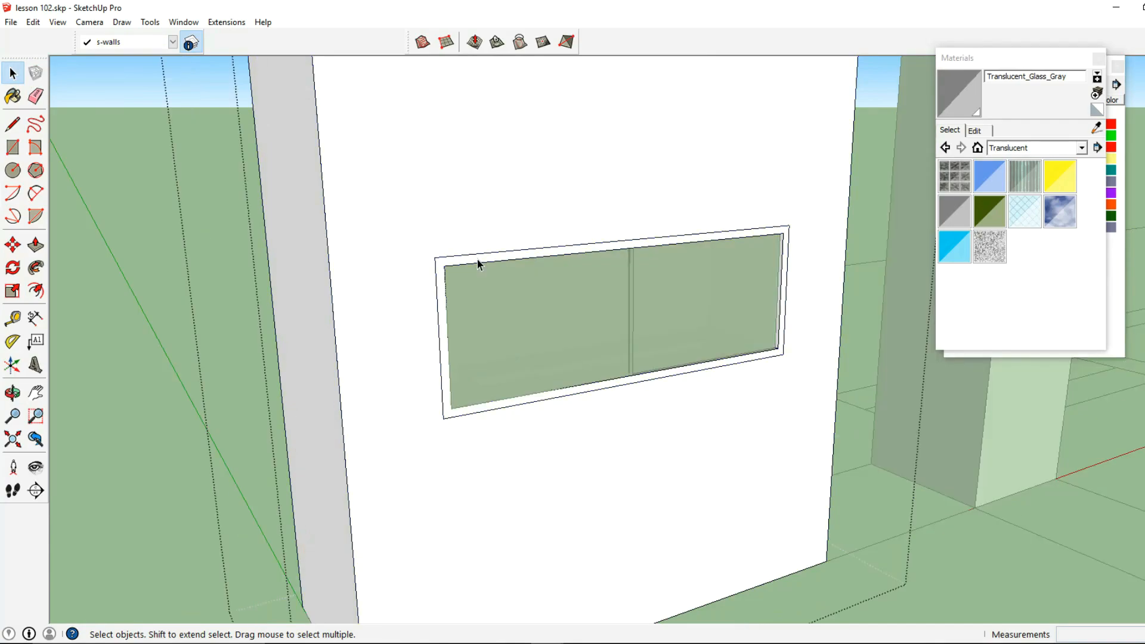
{"action": "triple_click", "coordinate": [478, 259]}
{"action": "left_click", "coordinate": [478, 259]}
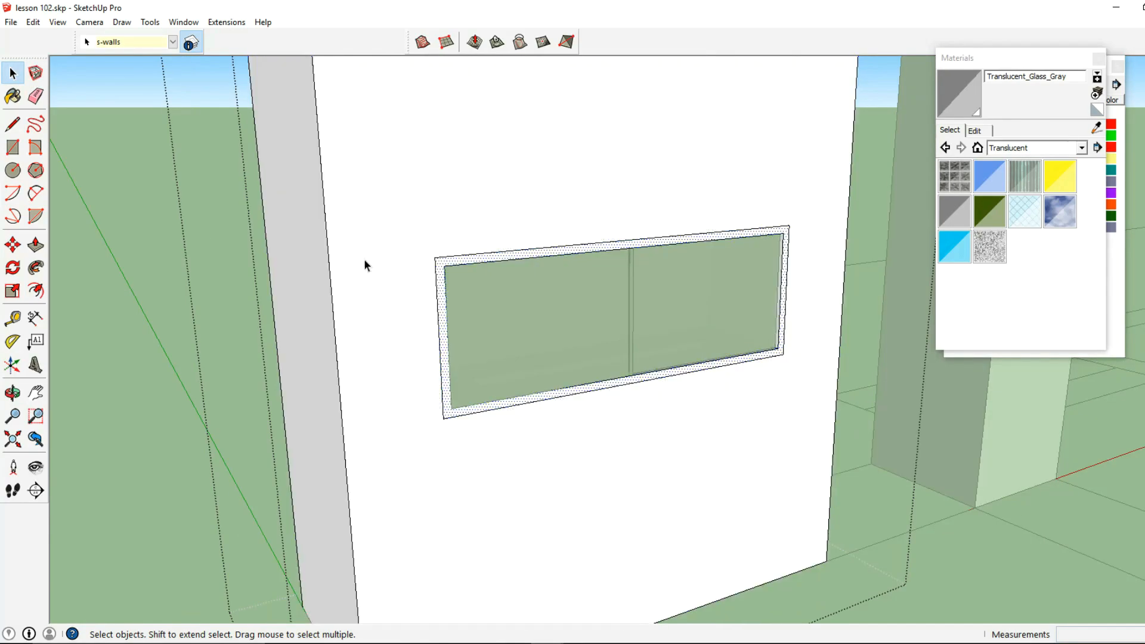
{"action": "left_click", "coordinate": [36, 244]}
{"action": "scroll", "coordinate": [429, 266], "scroll_direction": "up", "scroll_amount": 5}
{"action": "left_click_drag", "start_coordinate": [425, 268], "coordinate": [427, 268]}
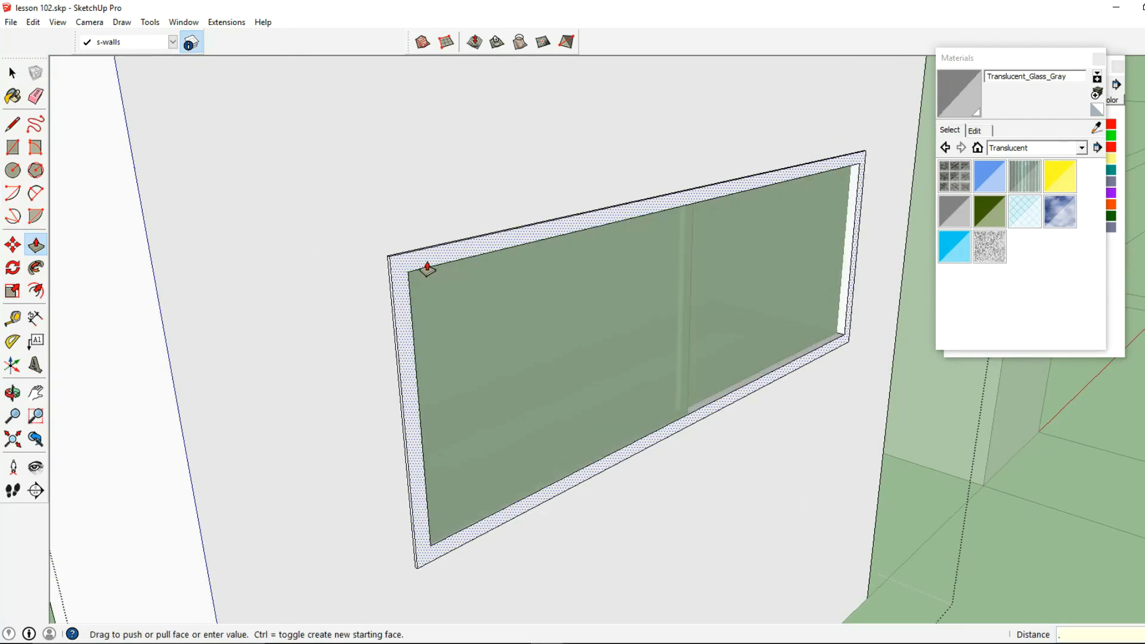
{"action": "type", "text": ".25"}
{"action": "key", "text": "Return"}
{"action": "left_click", "coordinate": [10, 74]}
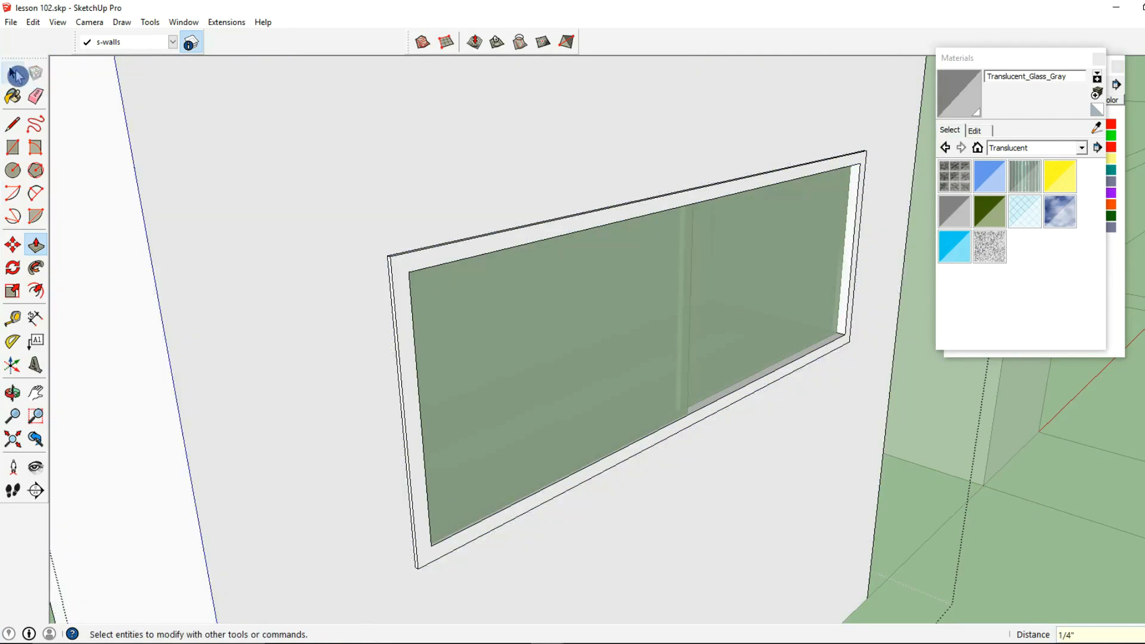
Close the layer manager window
{"action": "scroll", "coordinate": [451, 270], "scroll_direction": "down", "scroll_amount": 10}
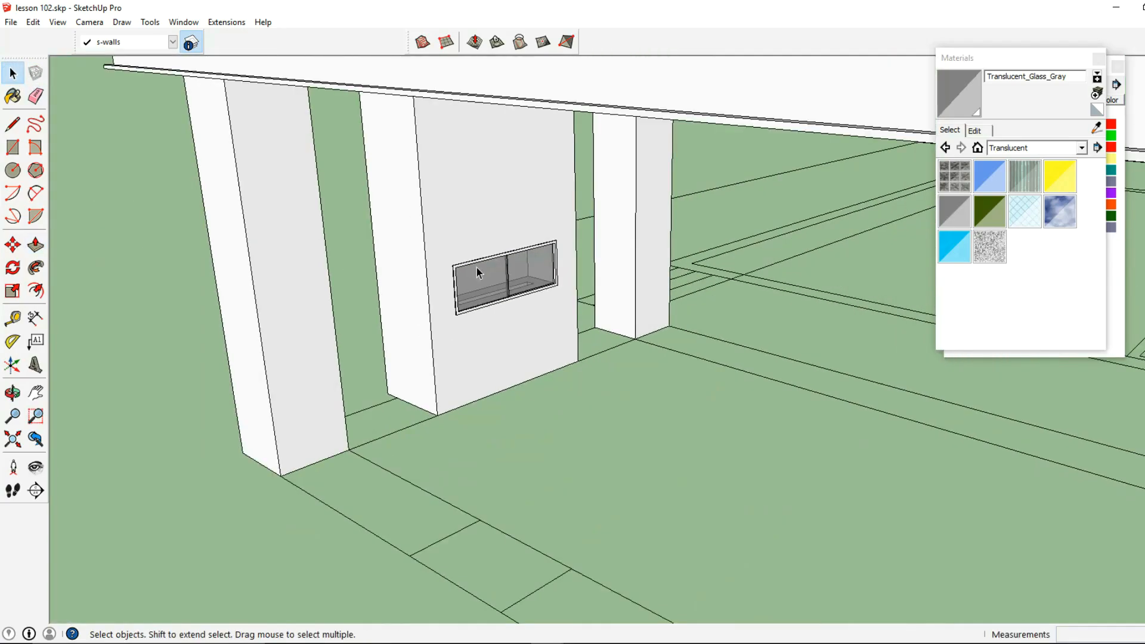
{"action": "middle_click_drag", "start_coordinate": [481, 315], "coordinate": [626, 233]}
{"action": "scroll", "coordinate": [553, 289], "scroll_direction": "down", "scroll_amount": 5}
{"action": "middle_click_drag", "start_coordinate": [552, 289], "coordinate": [520, 341]}
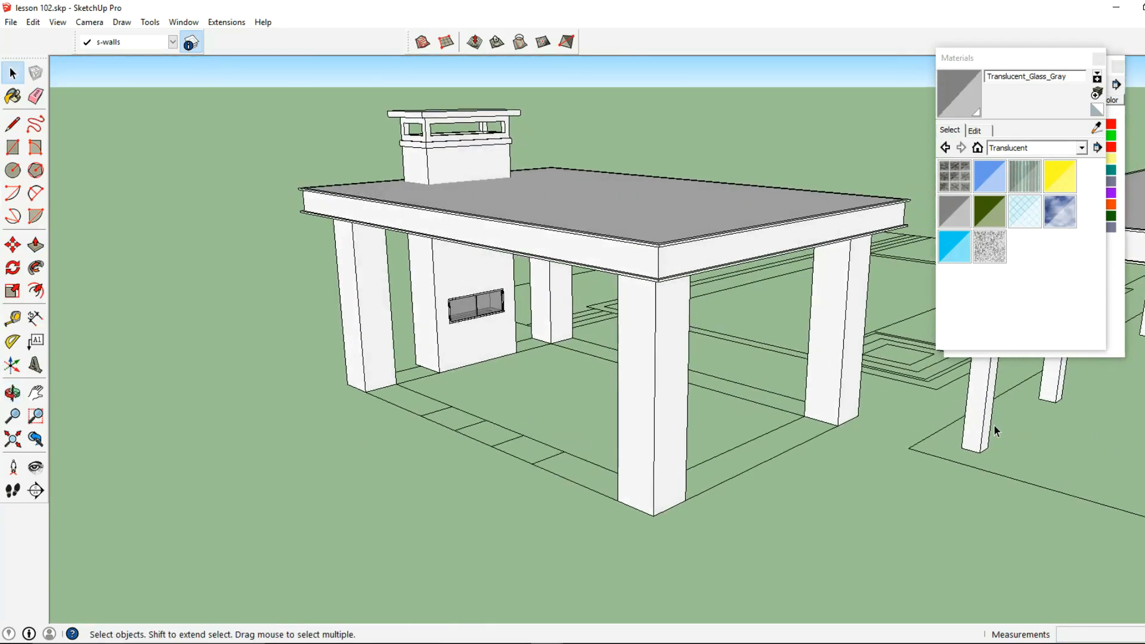
{"action": "scroll", "coordinate": [468, 428], "scroll_direction": "up", "scroll_amount": 4}
{"action": "middle_click_drag", "start_coordinate": [449, 407], "coordinate": [557, 386], "text": "shift"}
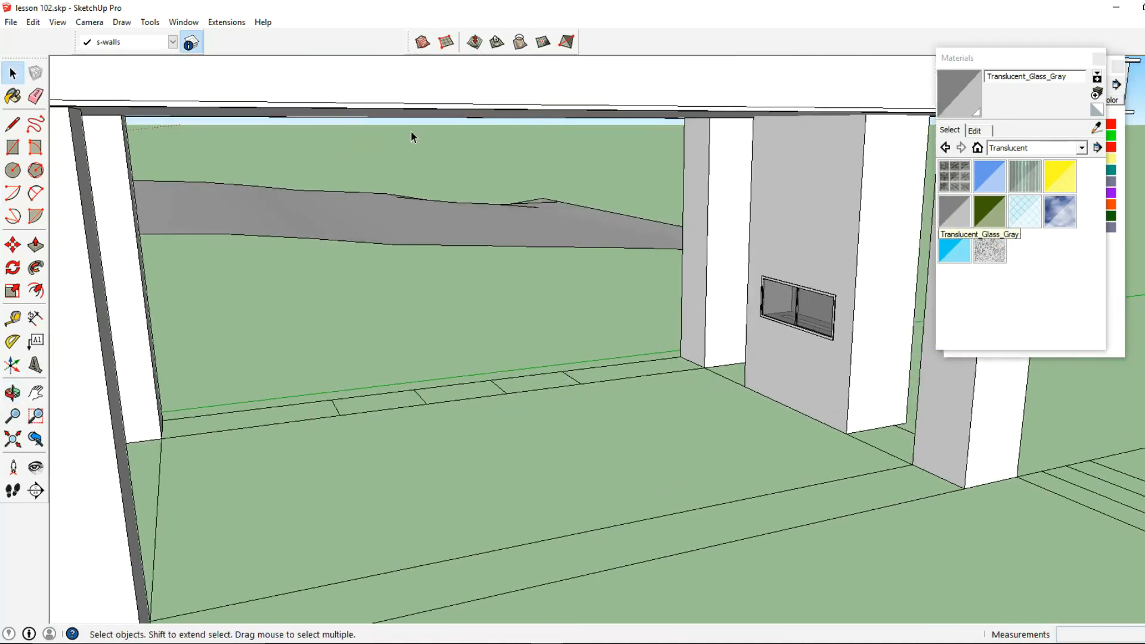
{"action": "left_click", "coordinate": [191, 42]}
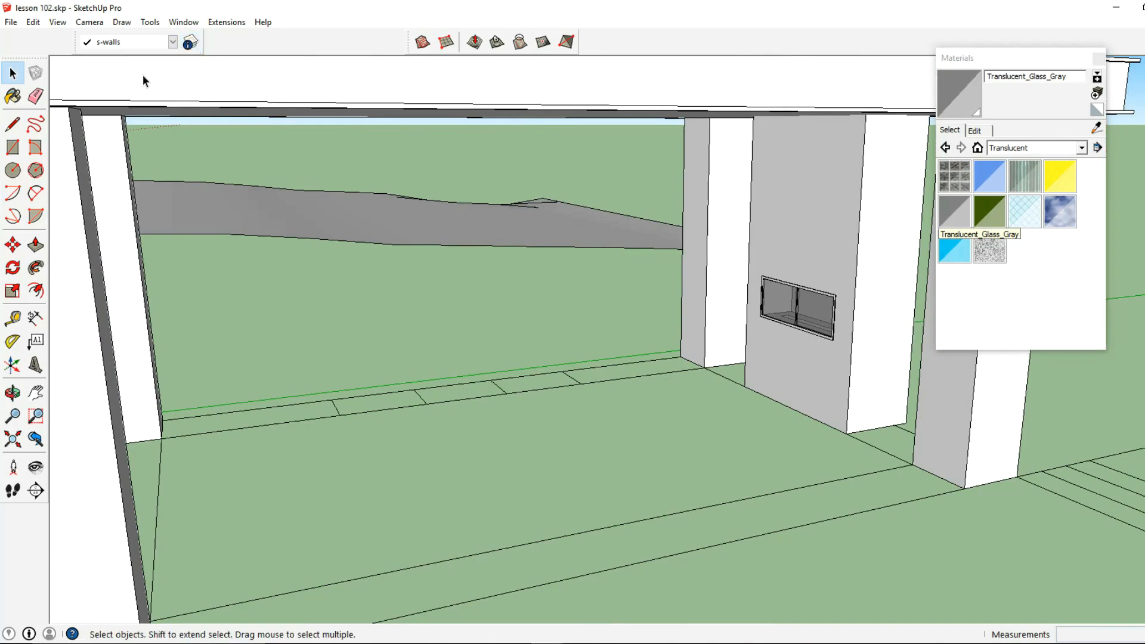
Draw a rectangle over the three middle bays marked on the ground between the pavilion columns
{"action": "left_click", "coordinate": [14, 147]}
{"action": "scroll", "coordinate": [332, 395], "scroll_direction": "up", "scroll_amount": 5}
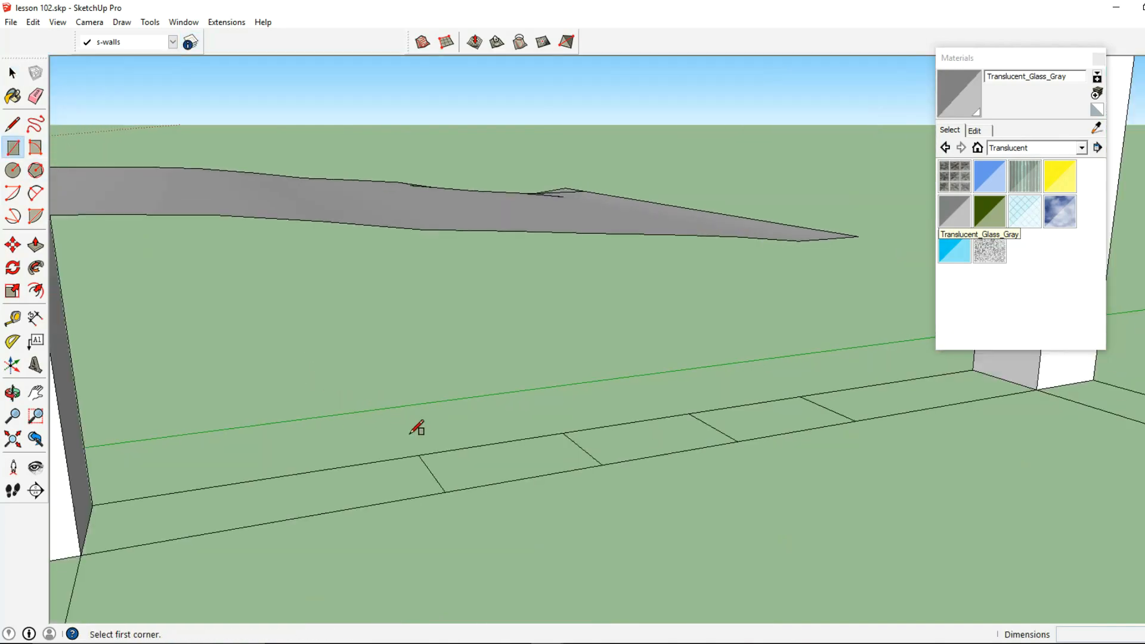
{"action": "left_click", "coordinate": [419, 455]}
{"action": "middle_click_drag", "start_coordinate": [546, 462], "coordinate": [463, 445]}
{"action": "scroll", "coordinate": [471, 456], "scroll_direction": "down", "scroll_amount": 4}
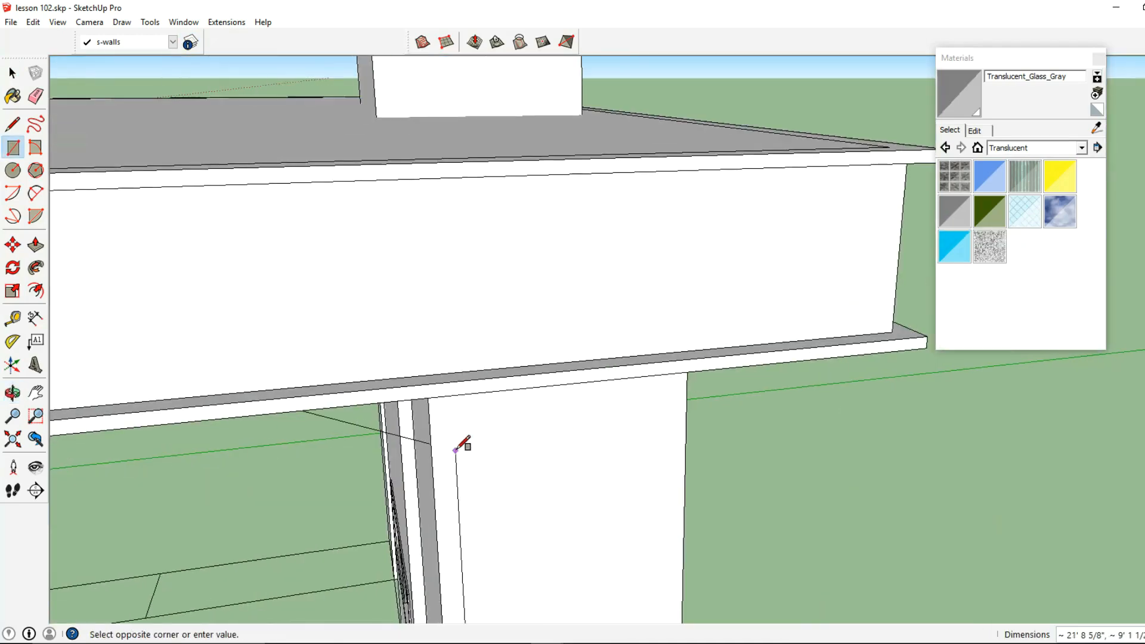
{"action": "scroll", "coordinate": [463, 445], "scroll_direction": "up", "scroll_amount": 4}
{"action": "middle_click_drag", "start_coordinate": [405, 411], "coordinate": [639, 388]}
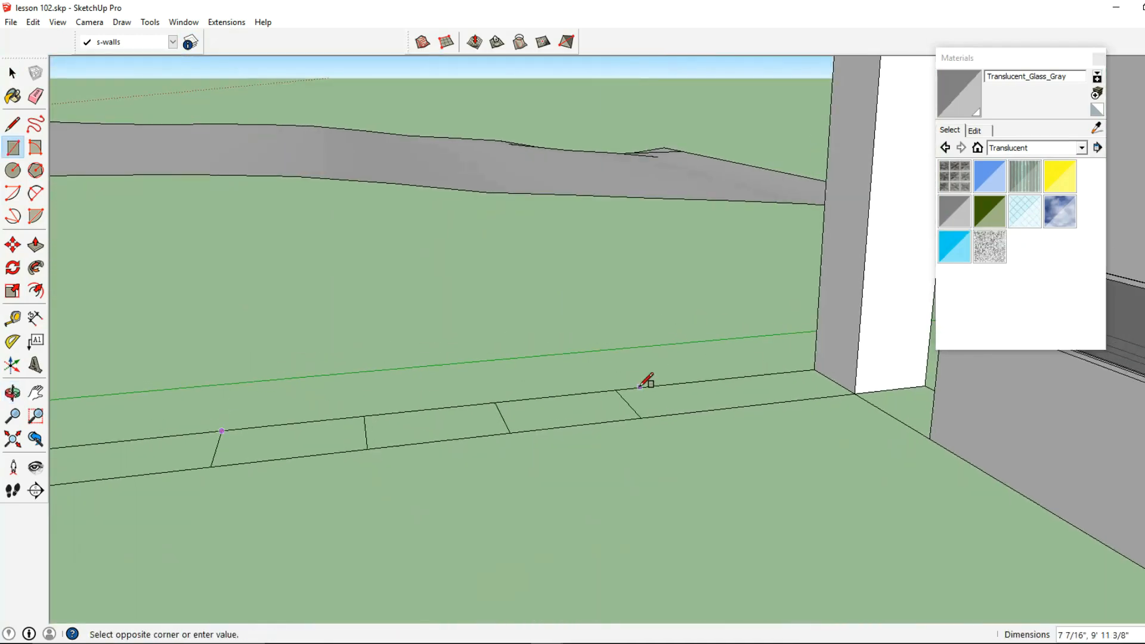
{"action": "left_click", "coordinate": [641, 417]}
Extrude the rectangle up 34.5" to form the cabinet block
{"action": "middle_click_drag", "start_coordinate": [588, 419], "coordinate": [620, 431]}
{"action": "left_click", "coordinate": [36, 247]}
{"action": "middle_click_drag", "start_coordinate": [374, 439], "coordinate": [376, 464]}
{"action": "left_click_drag", "start_coordinate": [375, 464], "coordinate": [370, 424]}
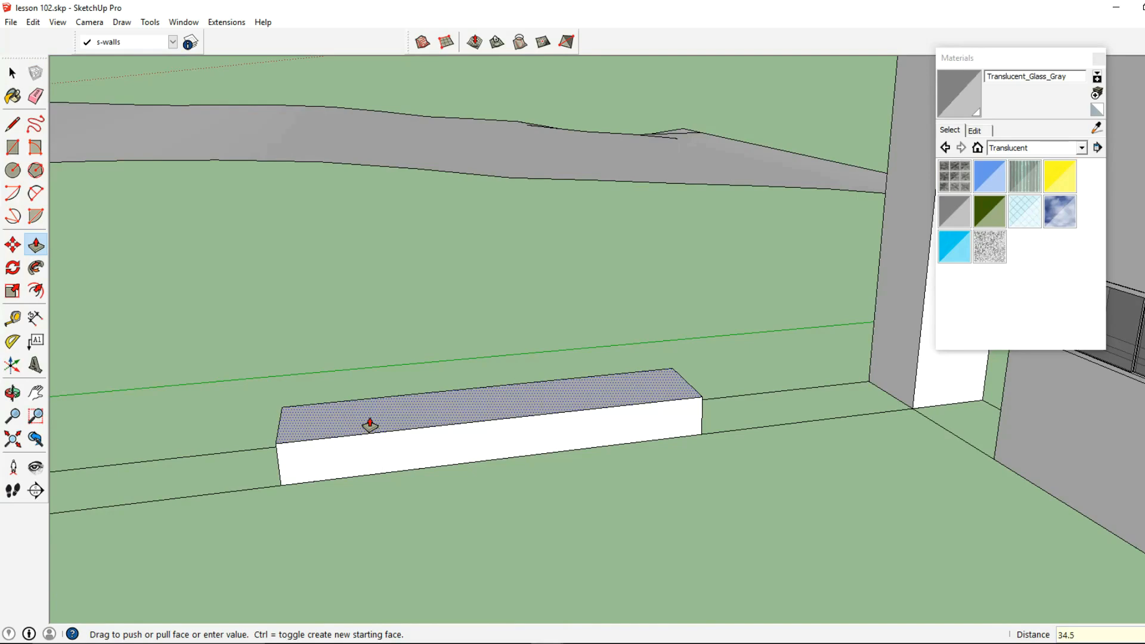
{"action": "key", "text": "Return"}
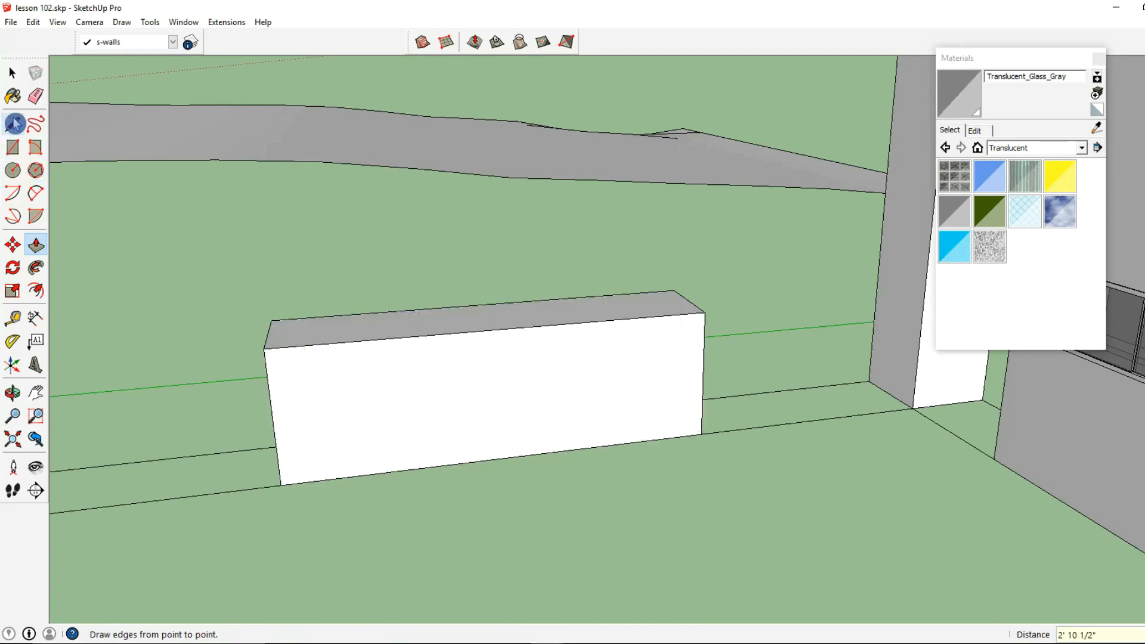
Draw two vertical lines up the cabinet block's front face from the bay divisions to split it into three sections
{"action": "middle_click_drag", "start_coordinate": [314, 395], "coordinate": [297, 352], "text": "shift"}
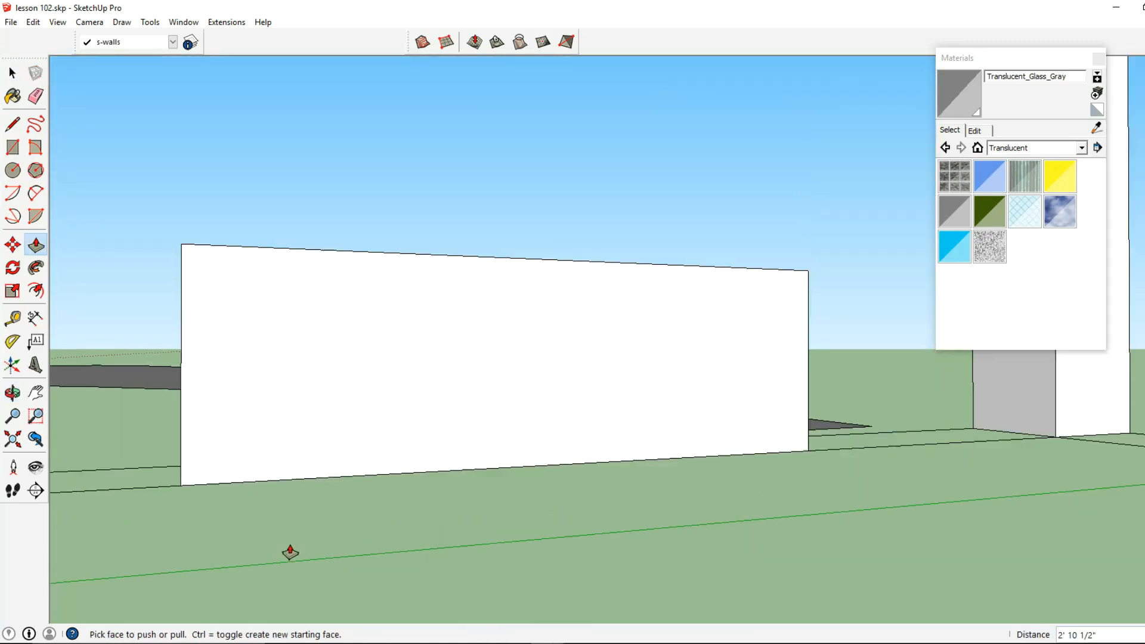
{"action": "middle_click_drag", "start_coordinate": [288, 549], "coordinate": [305, 431]}
{"action": "left_click", "coordinate": [288, 425]}
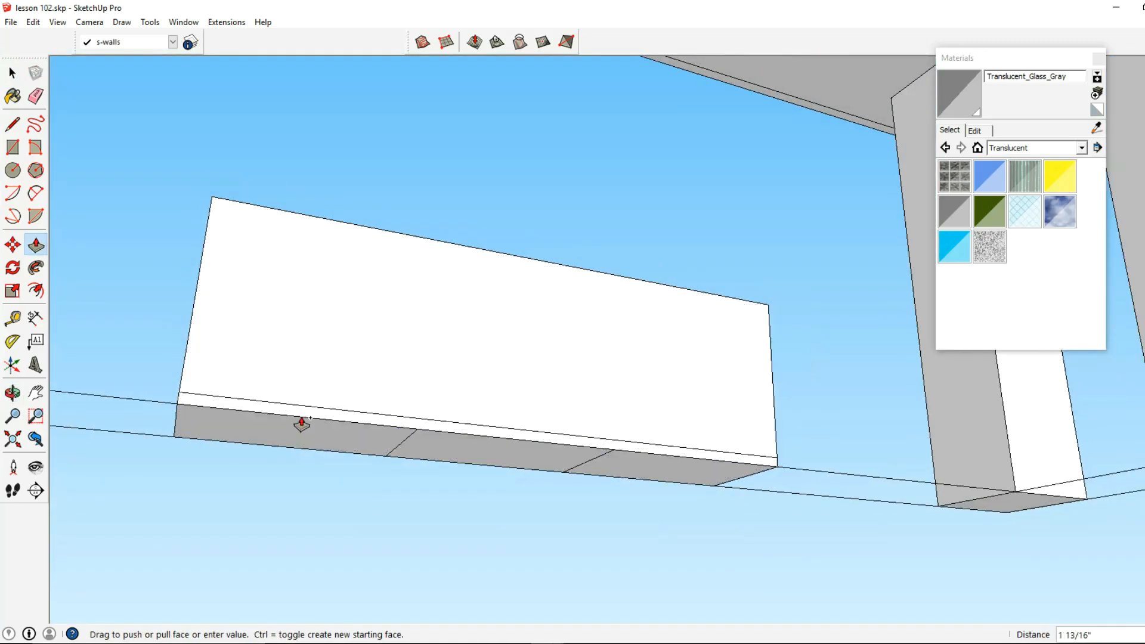
{"action": "key", "text": "Escape"}
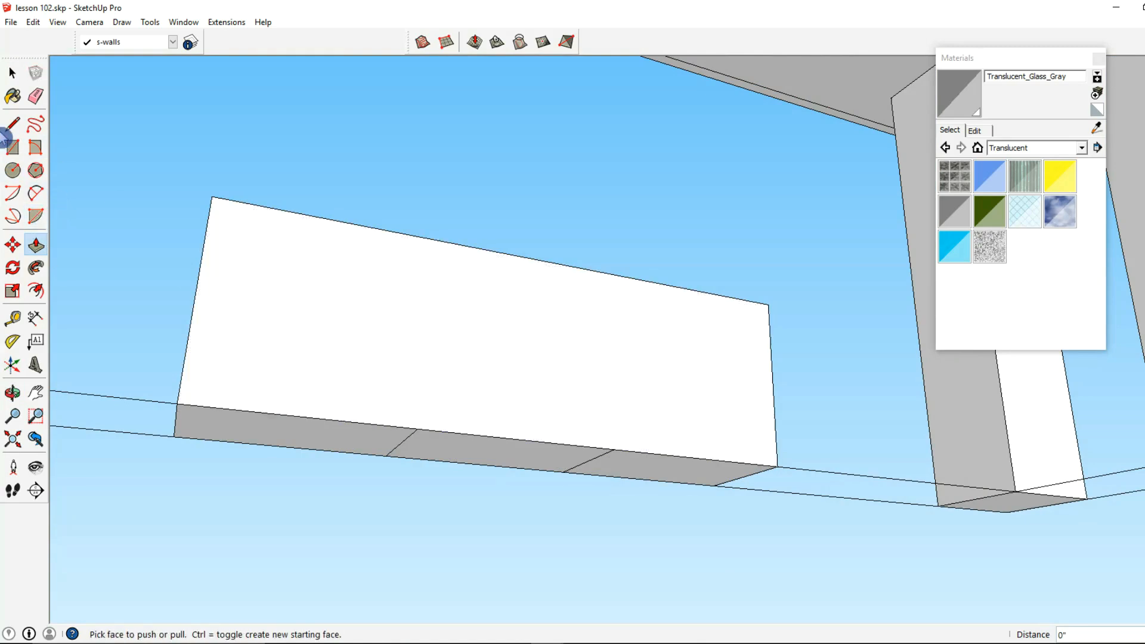
{"action": "left_click", "coordinate": [13, 124]}
{"action": "left_click", "coordinate": [417, 429]}
{"action": "left_click", "coordinate": [432, 239]}
{"action": "left_click", "coordinate": [615, 276]}
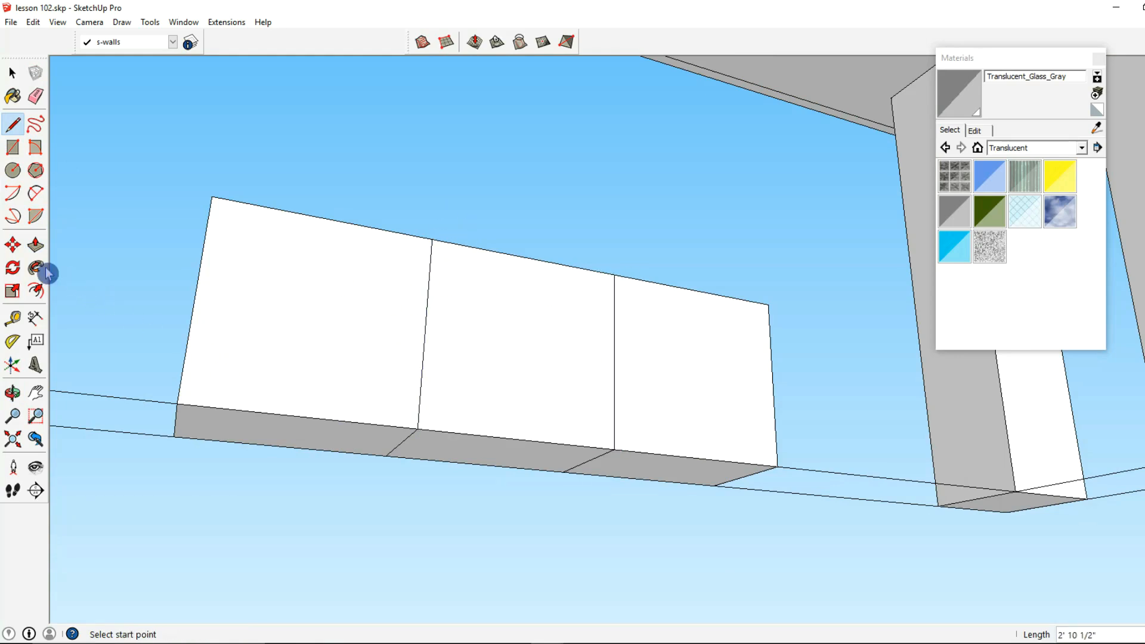
Push/Pull the cabinet block's bottom face up 4" as a new starting face to mark off the toe kick
{"action": "left_click", "coordinate": [36, 246]}
{"action": "key", "text": "ctrl"}
{"action": "left_click", "coordinate": [326, 442]}
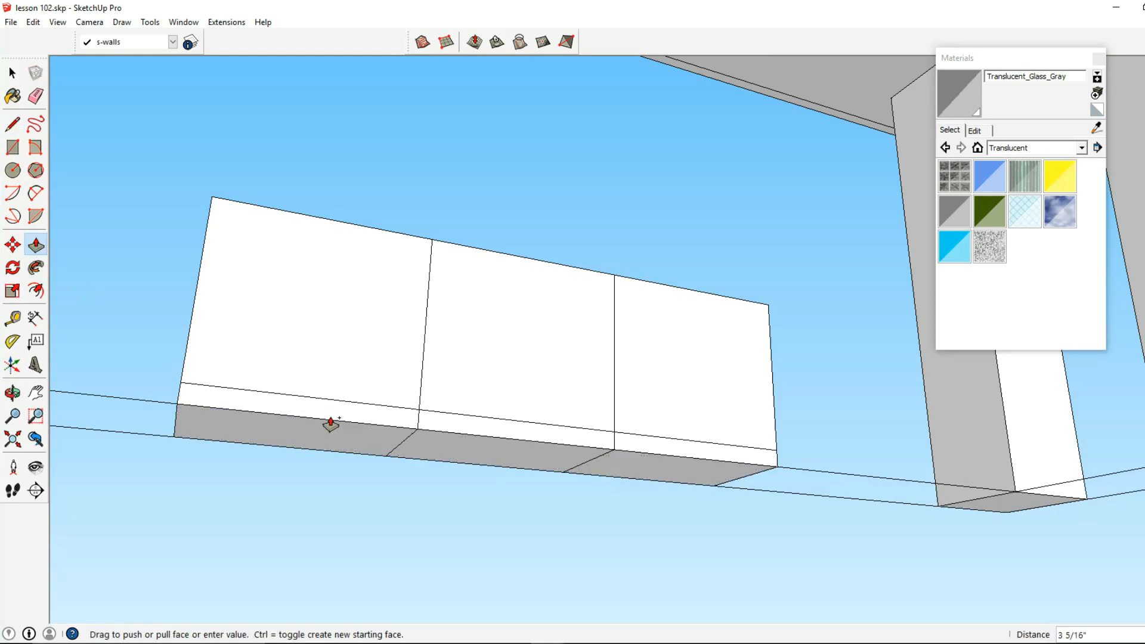
{"action": "type", "text": "4\""}
{"action": "key", "text": "Return"}
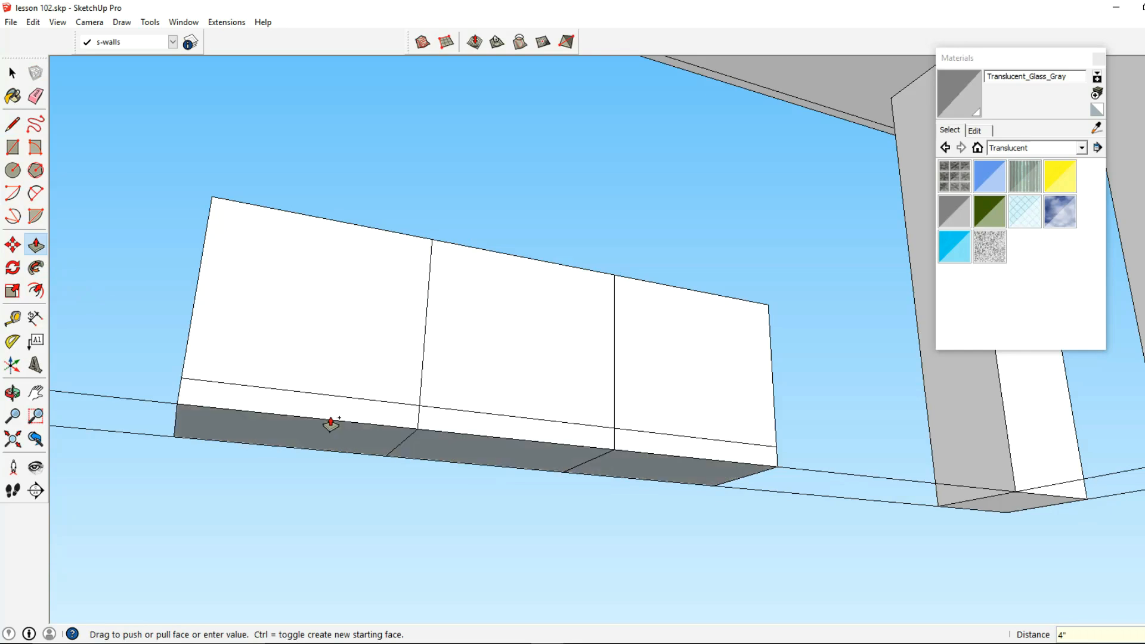
Push the toe-kick strip faces below all three cabinet fronts in 2"
{"action": "middle_click_drag", "start_coordinate": [331, 425], "coordinate": [678, 463]}
{"action": "left_click", "coordinate": [677, 444]}
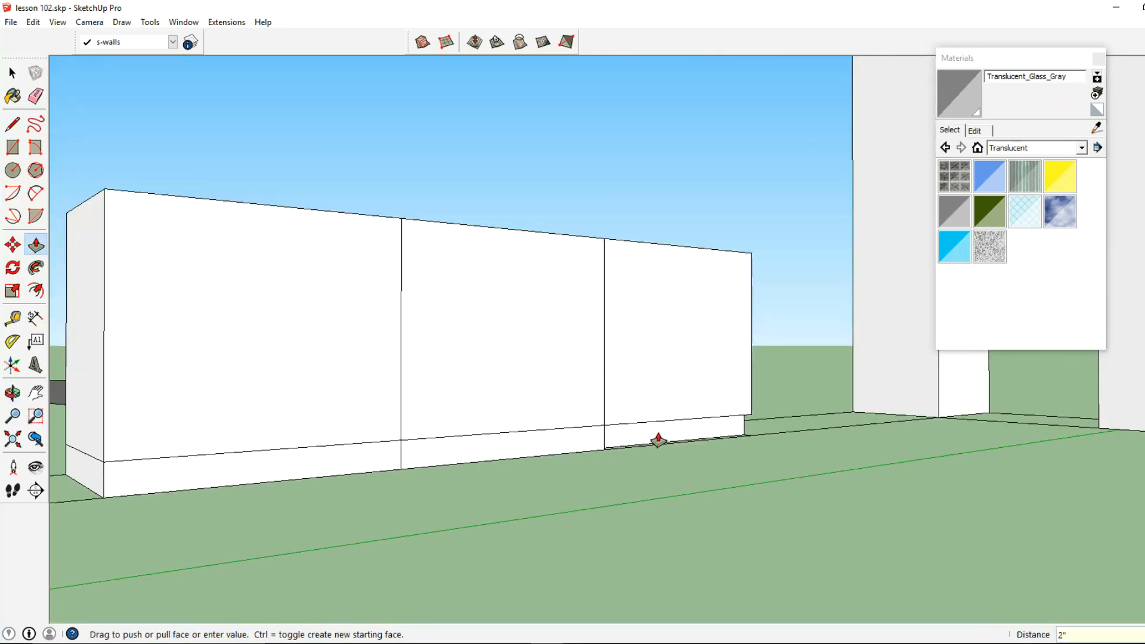
{"action": "left_click", "coordinate": [371, 461]}
{"action": "type", "text": "2"}
{"action": "key", "text": "Return"}
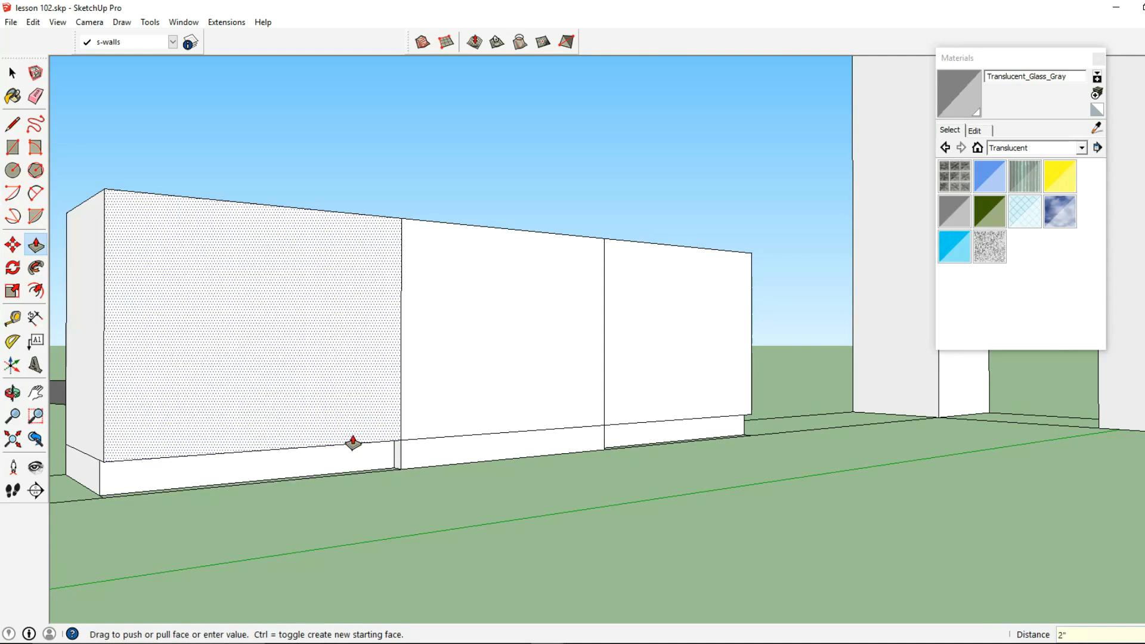
{"action": "left_click", "coordinate": [409, 464]}
{"action": "left_click", "coordinate": [382, 466]}
{"action": "middle_click_drag", "start_coordinate": [381, 473], "coordinate": [330, 529]}
Split each of the three cabinet fronts with a vertical centre line and draw a horizontal drawer line across the middle one
{"action": "key", "text": "l"}
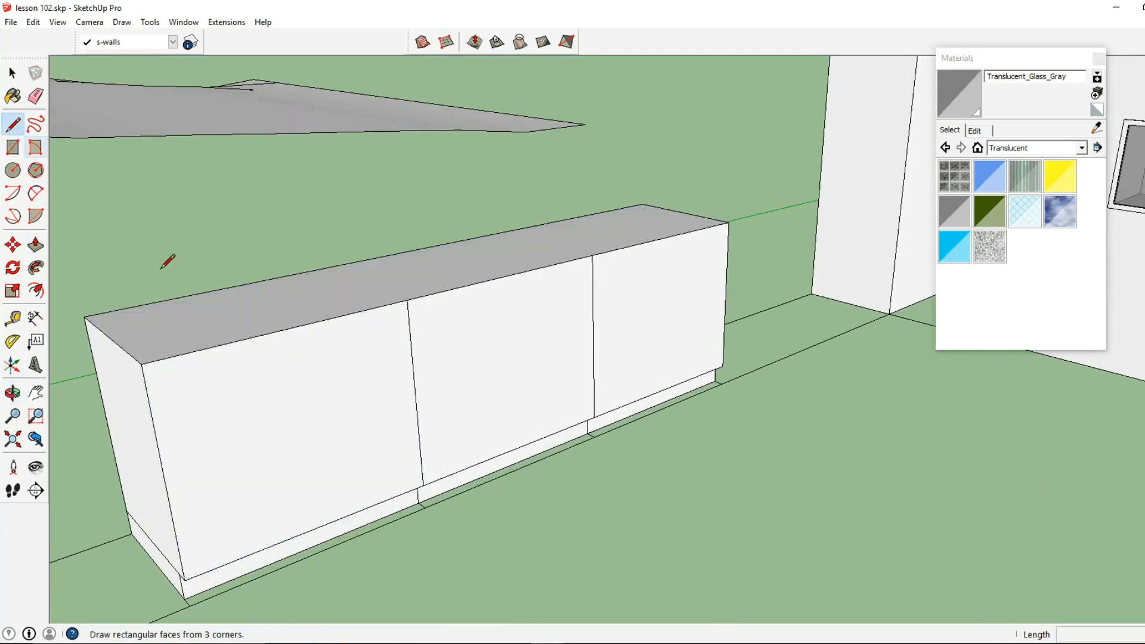
{"action": "left_click", "coordinate": [315, 528]}
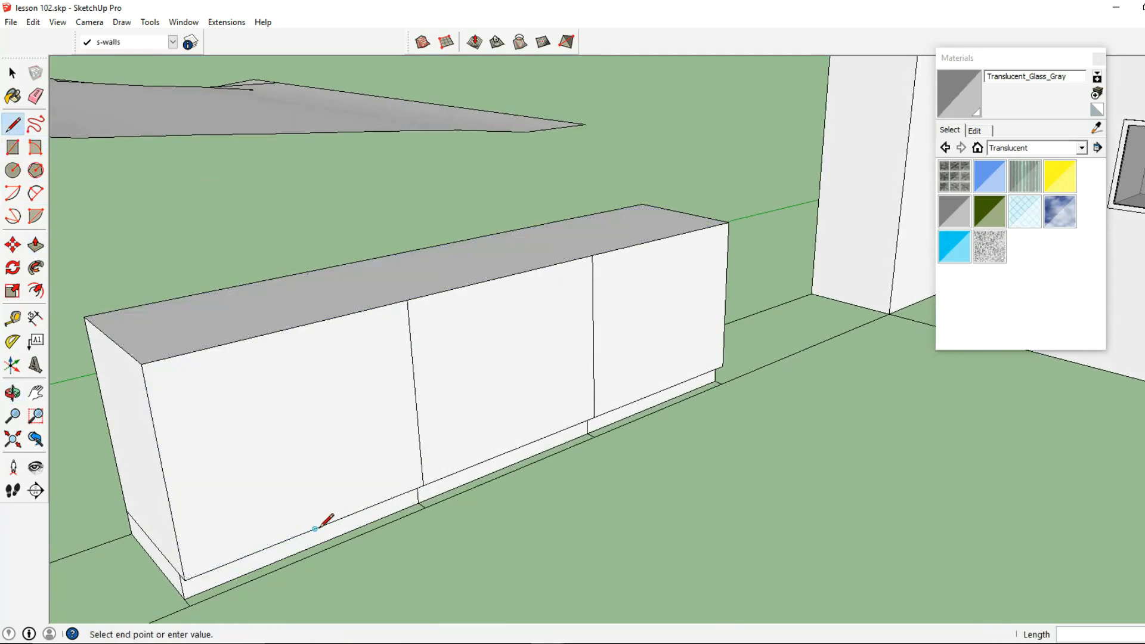
{"action": "left_click", "coordinate": [288, 328]}
{"action": "left_click", "coordinate": [663, 389]}
{"action": "left_click", "coordinate": [666, 238]}
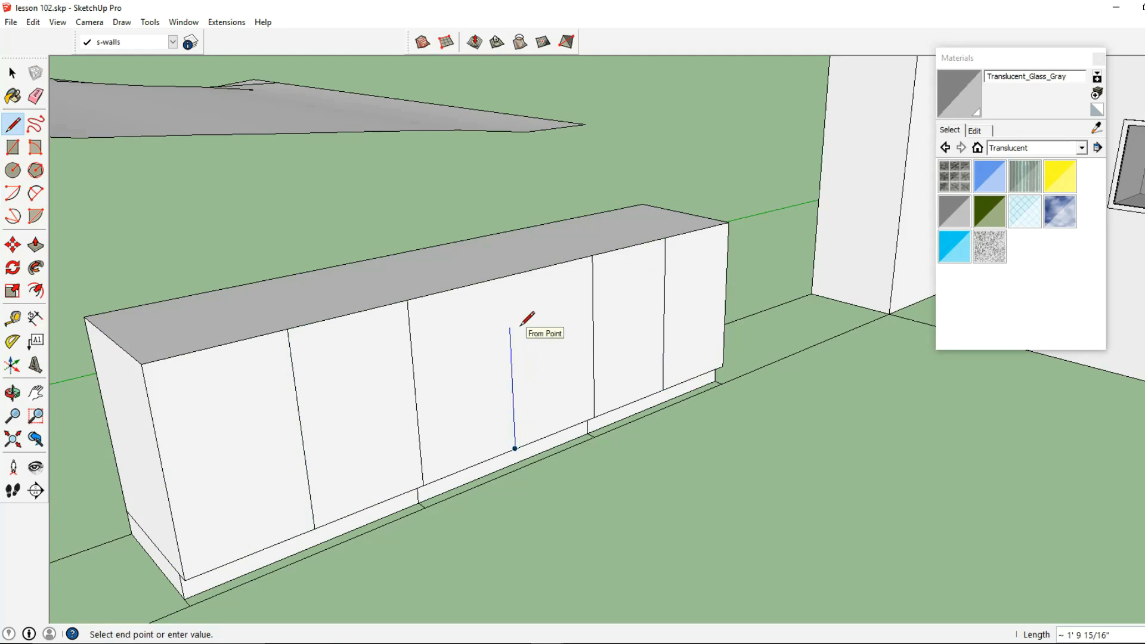
{"action": "left_click", "coordinate": [413, 357]}
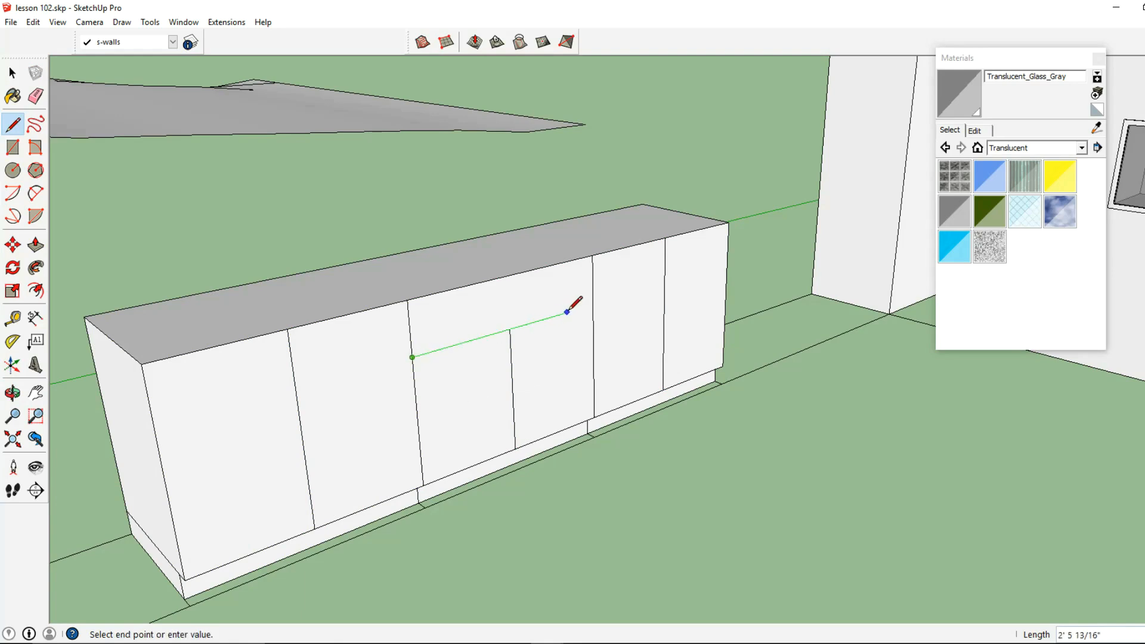
{"action": "left_click", "coordinate": [592, 305]}
Select all of the cabinet block's connected geometry and make it a group
{"action": "left_click", "coordinate": [13, 147]}
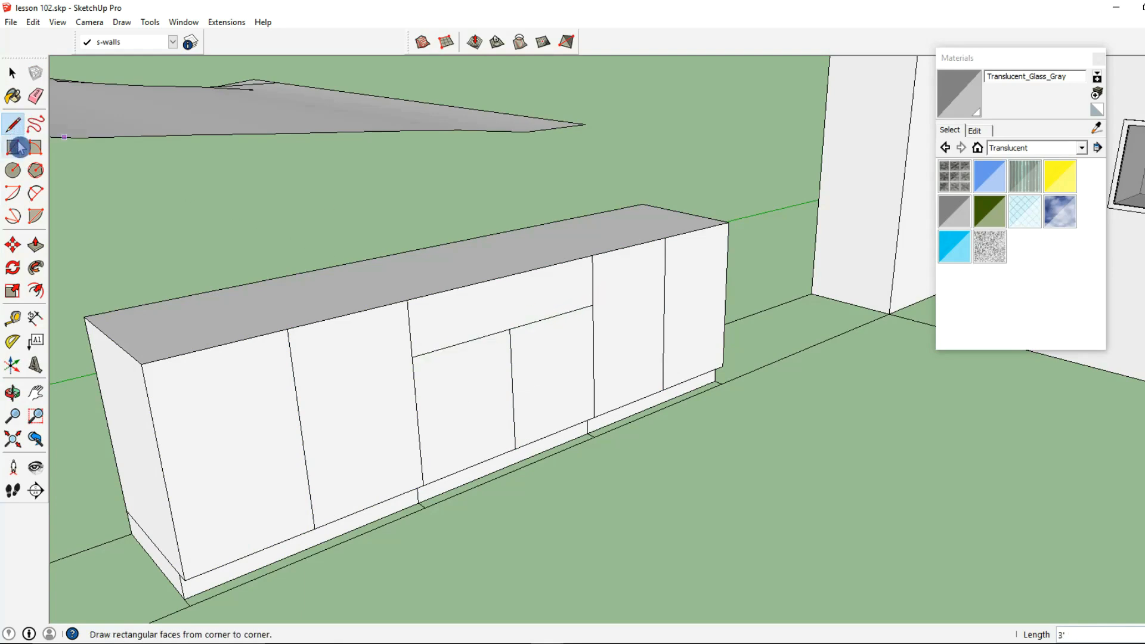
{"action": "middle_click_drag", "start_coordinate": [193, 294], "coordinate": [334, 293]}
{"action": "scroll", "coordinate": [325, 330], "scroll_direction": "down", "scroll_amount": 1}
{"action": "left_click", "coordinate": [12, 73]}
{"action": "left_click", "coordinate": [347, 380]}
{"action": "triple_click", "coordinate": [346, 379]}
{"action": "right_click", "coordinate": [346, 382]}
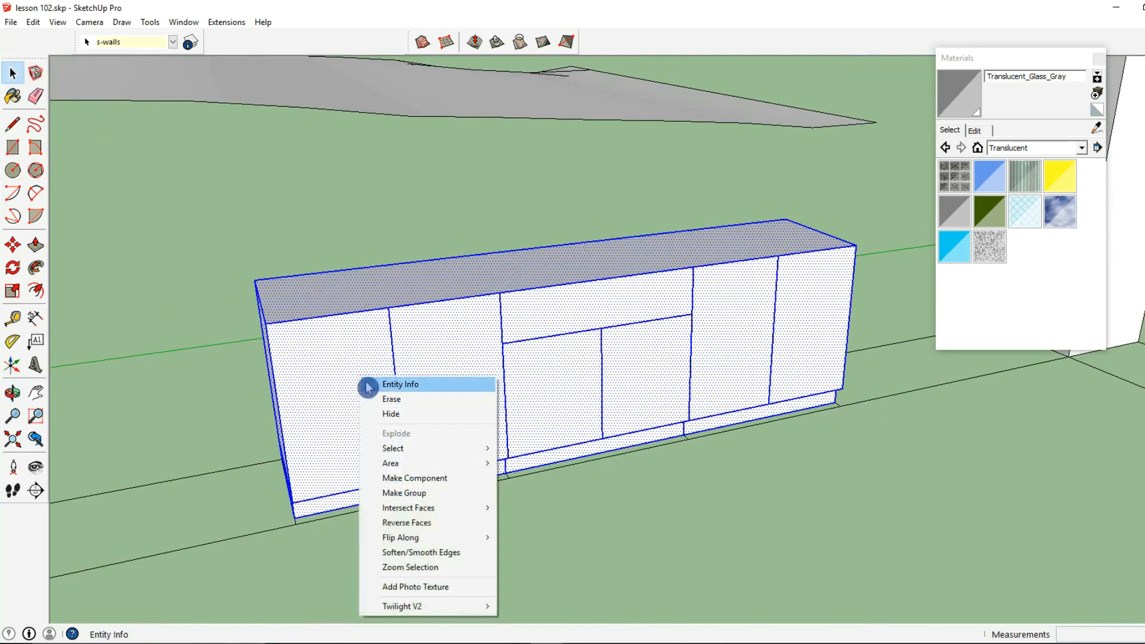
{"action": "left_click", "coordinate": [419, 493]}
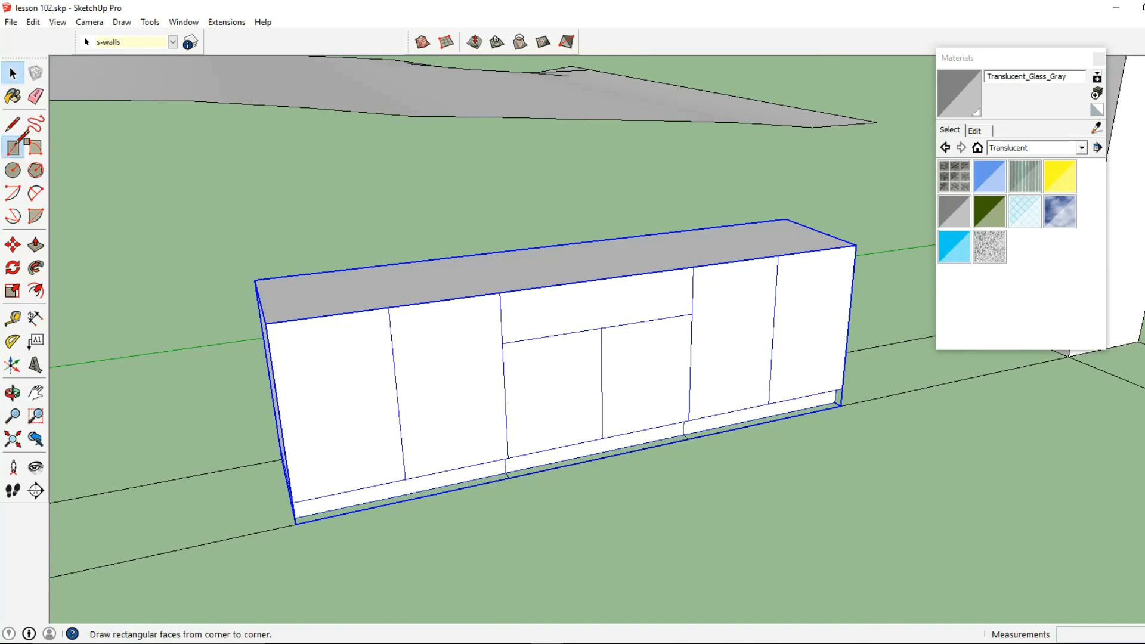
Draw a rectangle from corner to corner over the cabinet block's top and make it a separate countertop group
{"action": "left_click", "coordinate": [14, 148]}
{"action": "middle_click_drag", "start_coordinate": [242, 291], "coordinate": [266, 323]}
{"action": "left_click", "coordinate": [251, 291]}
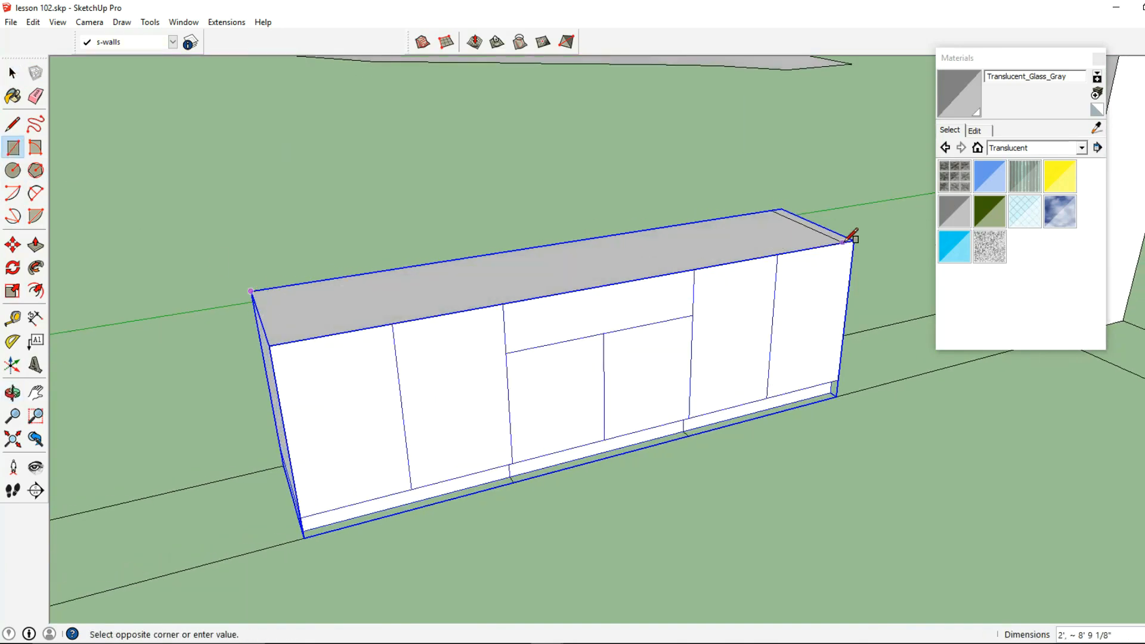
{"action": "left_click", "coordinate": [854, 239]}
{"action": "left_click", "coordinate": [13, 72]}
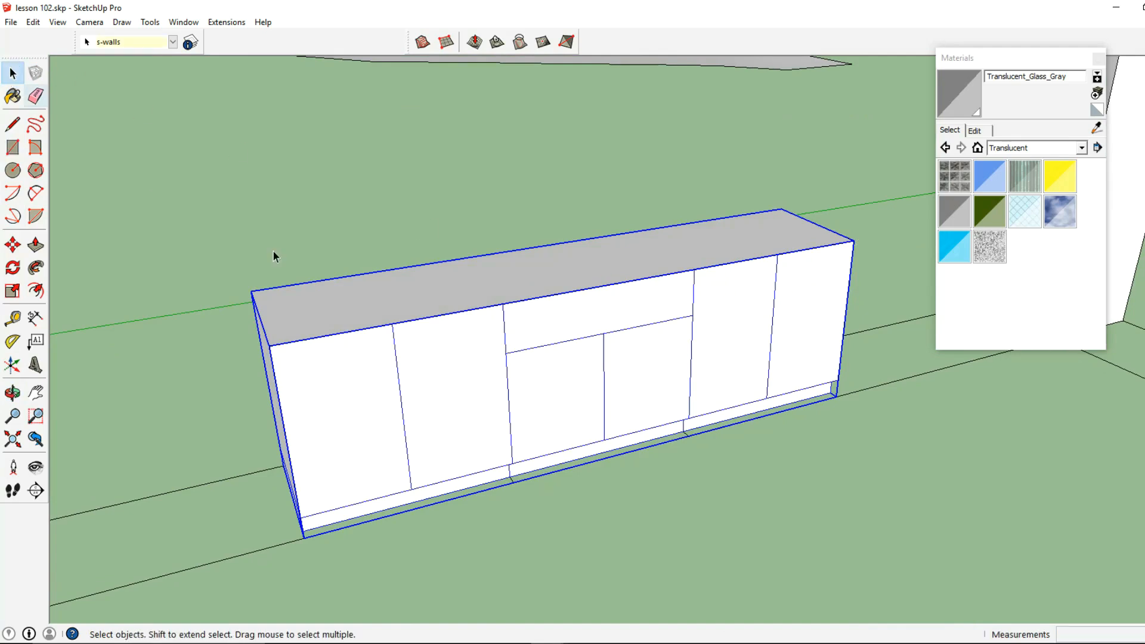
{"action": "left_click", "coordinate": [367, 292]}
{"action": "right_click", "coordinate": [367, 292]}
{"action": "left_click", "coordinate": [434, 406]}
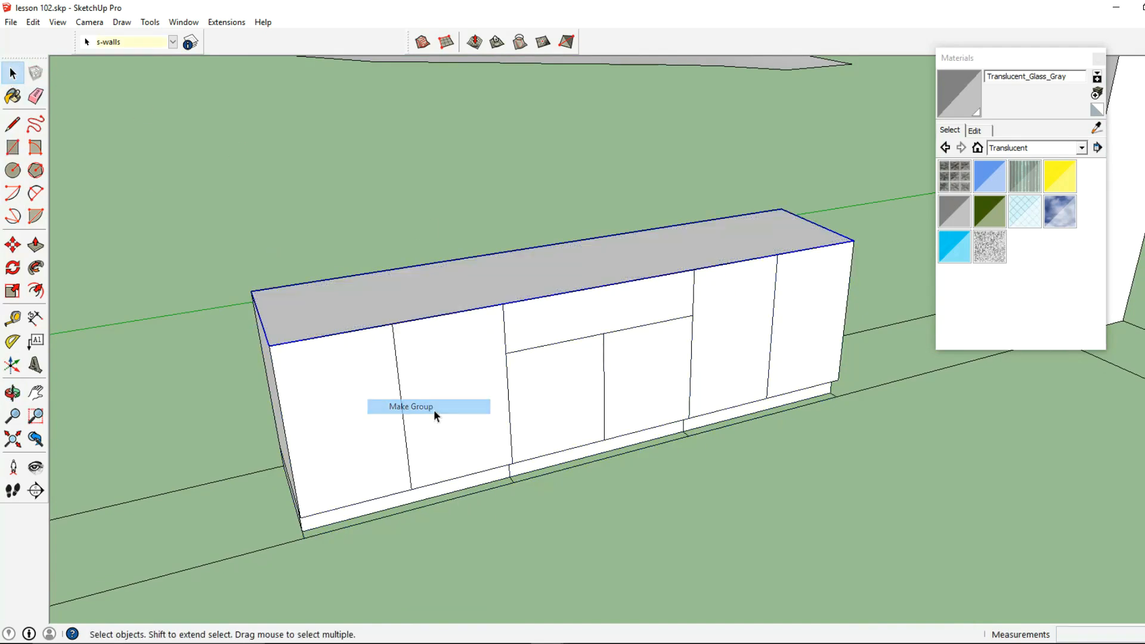
Open the countertop group, offset its face outward 1", and erase the inner outline
{"action": "double_click", "coordinate": [320, 304]}
{"action": "left_click", "coordinate": [35, 291]}
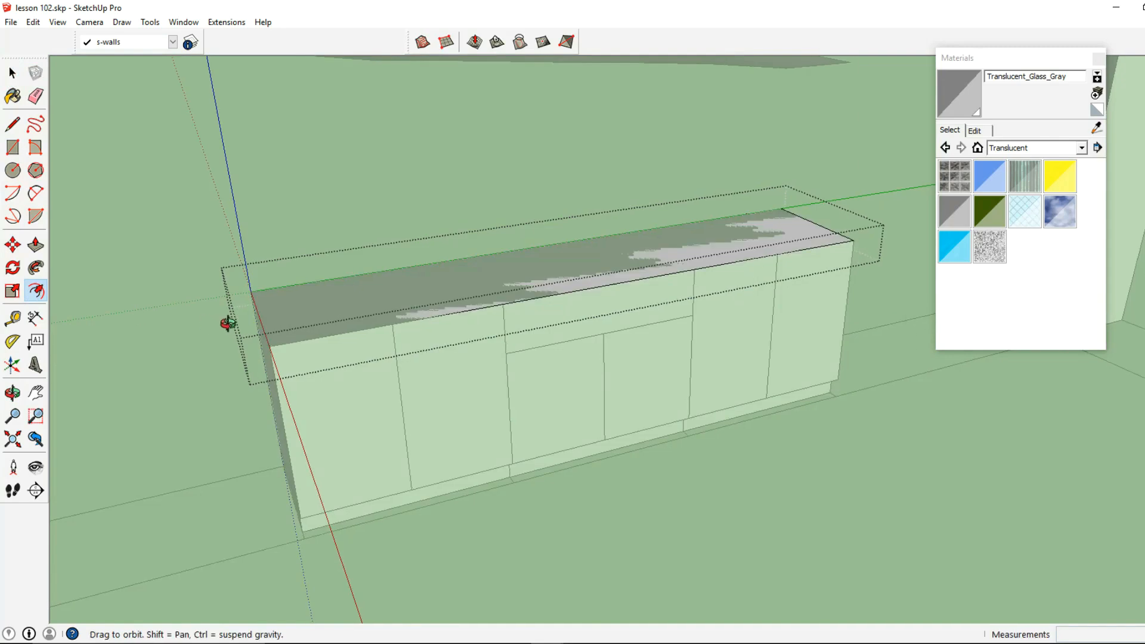
{"action": "left_click", "coordinate": [267, 338]}
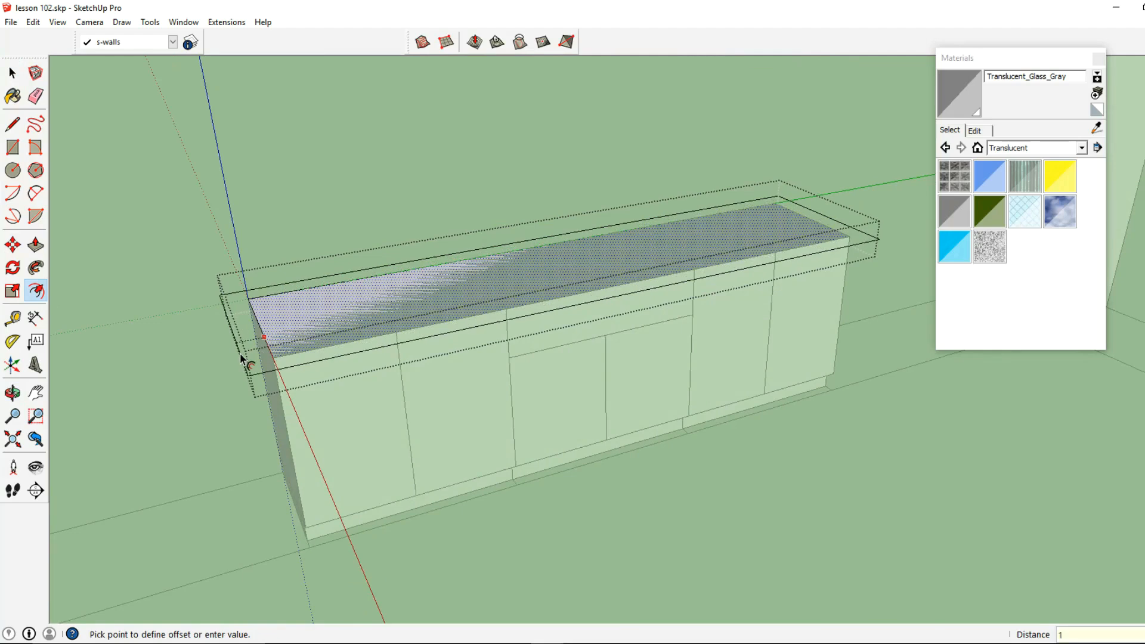
{"action": "left_click", "coordinate": [241, 358]}
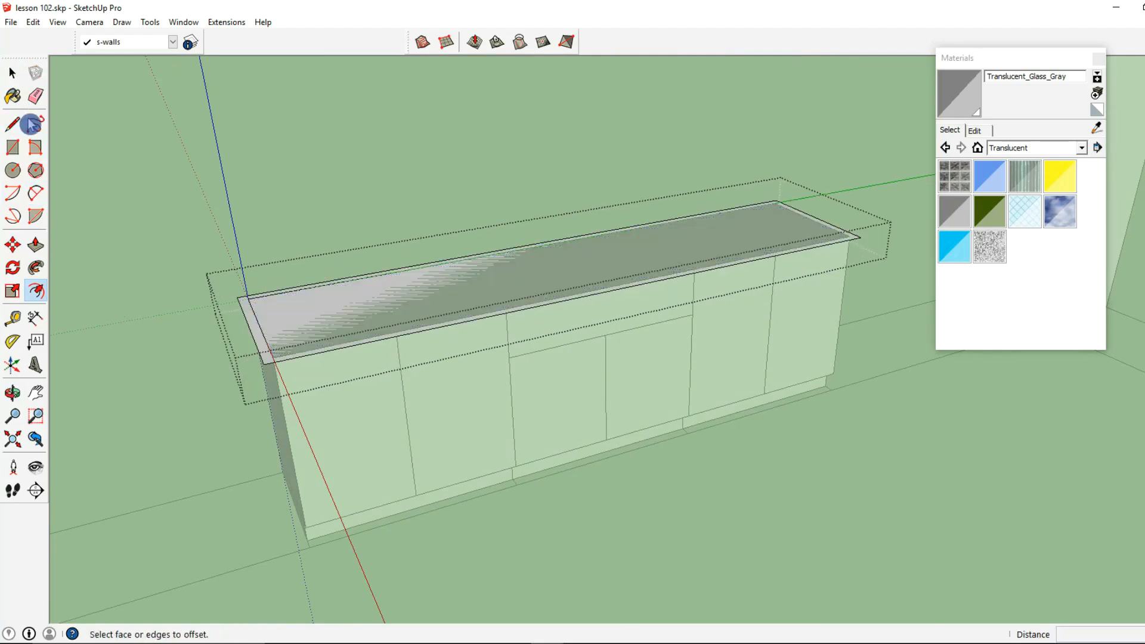
{"action": "left_click", "coordinate": [35, 96]}
{"action": "scroll", "coordinate": [248, 308], "scroll_direction": "up", "scroll_amount": 3}
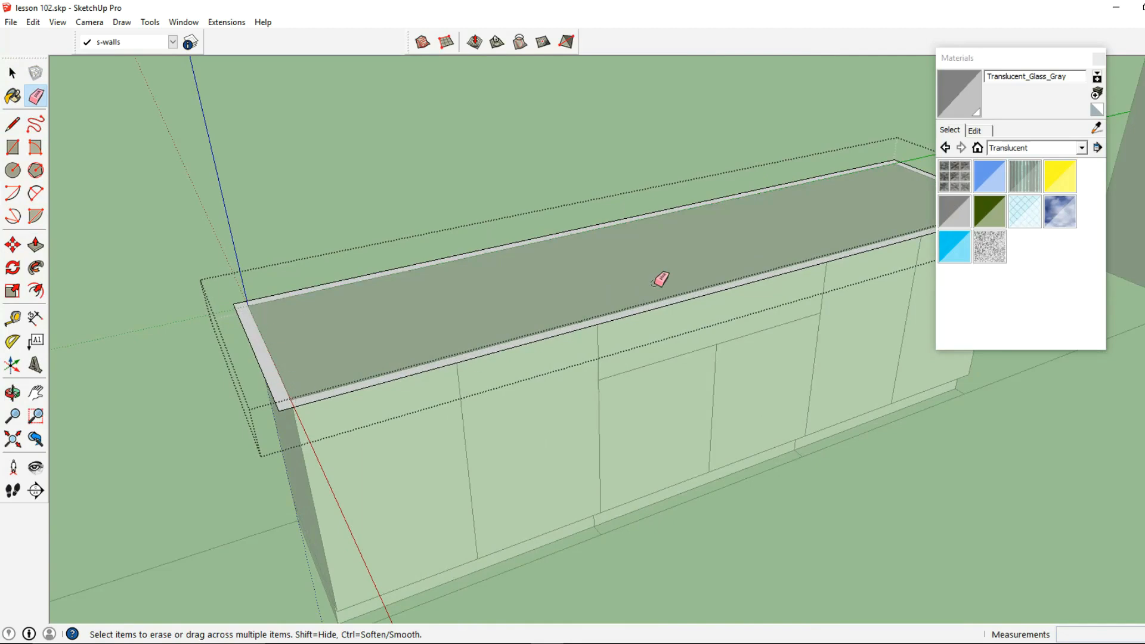
{"action": "middle_click_drag", "start_coordinate": [760, 258], "coordinate": [497, 342], "text": "shift"}
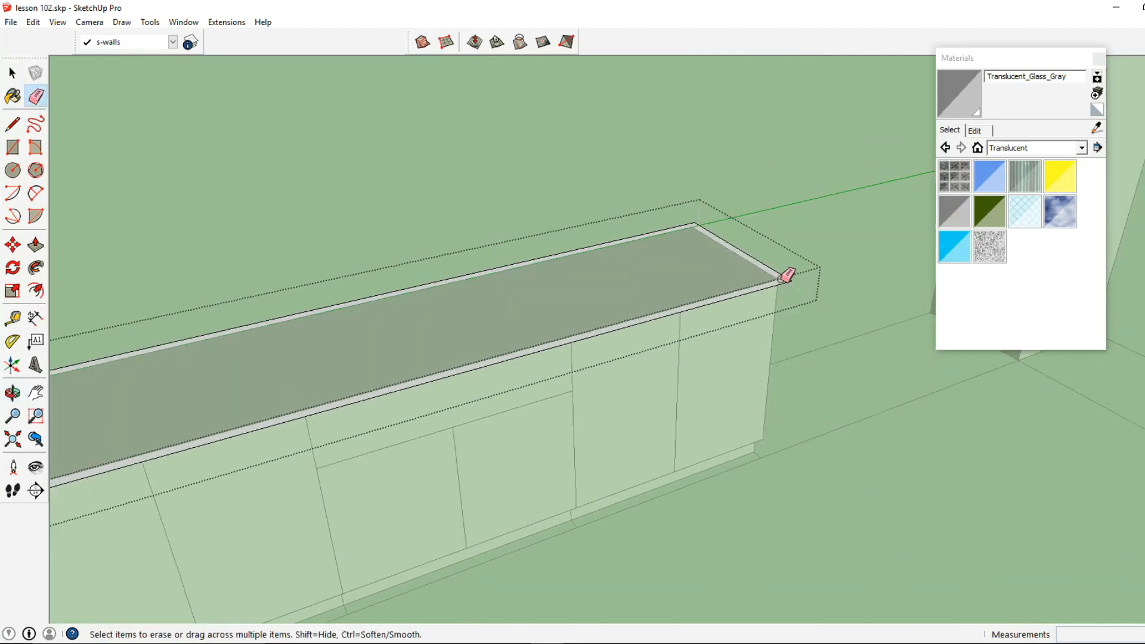
Push/Pull the countertop face up to a thickness of 1.5"
{"action": "left_click", "coordinate": [36, 244]}
{"action": "double_click", "coordinate": [422, 374]}
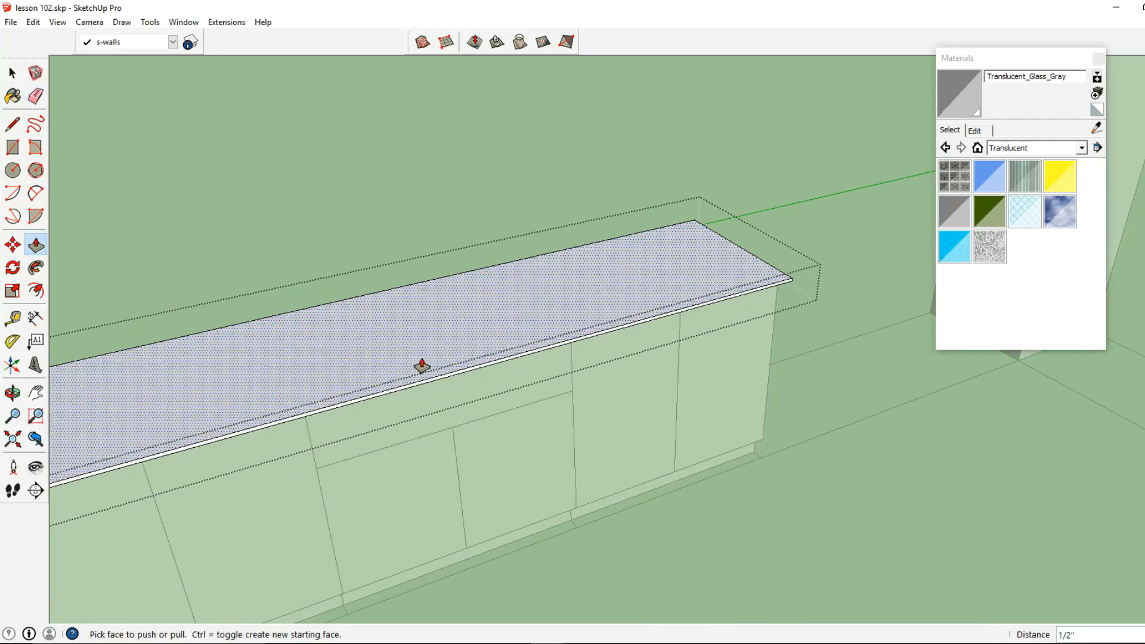
{"action": "type", "text": "1.5"}
{"action": "key", "text": "Return"}
Draw a vertical line across the countertop's end face and a short line outward from its midpoint along the green axis
{"action": "middle_click_drag", "start_coordinate": [422, 366], "coordinate": [64, 231]}
{"action": "left_click", "coordinate": [36, 192]}
{"action": "middle_click_drag", "start_coordinate": [262, 325], "coordinate": [346, 327]}
{"action": "key", "text": "l"}
{"action": "middle_click_drag", "start_coordinate": [110, 183], "coordinate": [348, 332]}
{"action": "left_click", "coordinate": [348, 341]}
{"action": "left_click", "coordinate": [350, 370]}
{"action": "scroll", "coordinate": [230, 299], "scroll_direction": "up", "scroll_amount": 5}
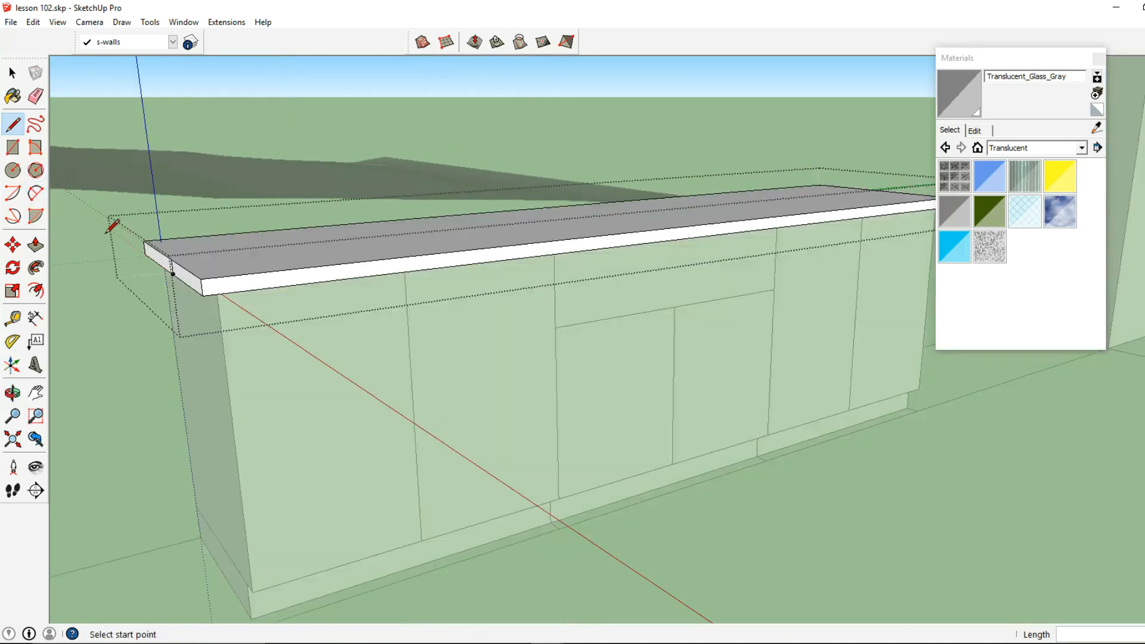
{"action": "scroll", "coordinate": [109, 230], "scroll_direction": "down", "scroll_amount": 6}
{"action": "middle_click_drag", "start_coordinate": [196, 270], "coordinate": [254, 316]}
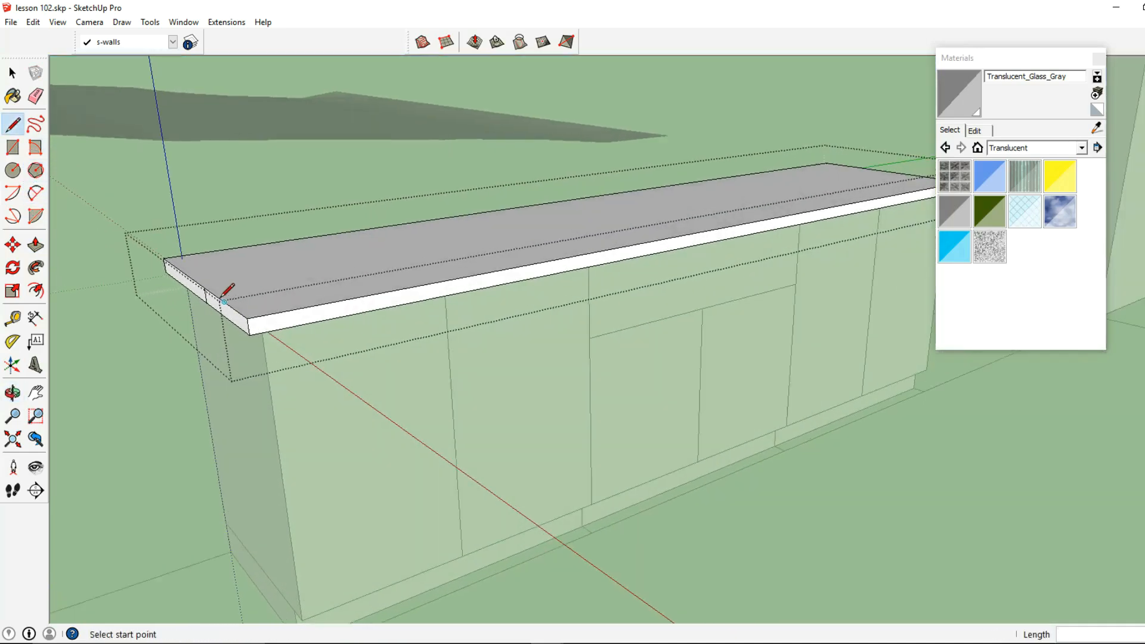
{"action": "scroll", "coordinate": [205, 291], "scroll_direction": "up", "scroll_amount": 5}
{"action": "scroll", "coordinate": [197, 256], "scroll_direction": "up", "scroll_amount": 2}
{"action": "left_click", "coordinate": [210, 295]}
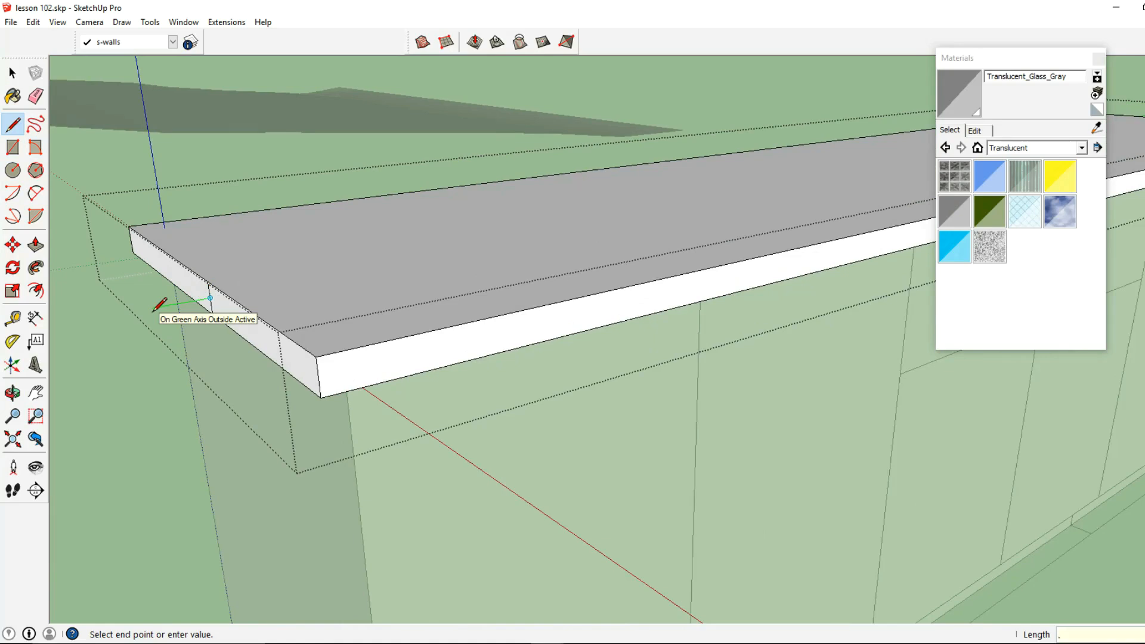
{"action": "key", "text": "Return"}
{"action": "key", "text": "Escape"}
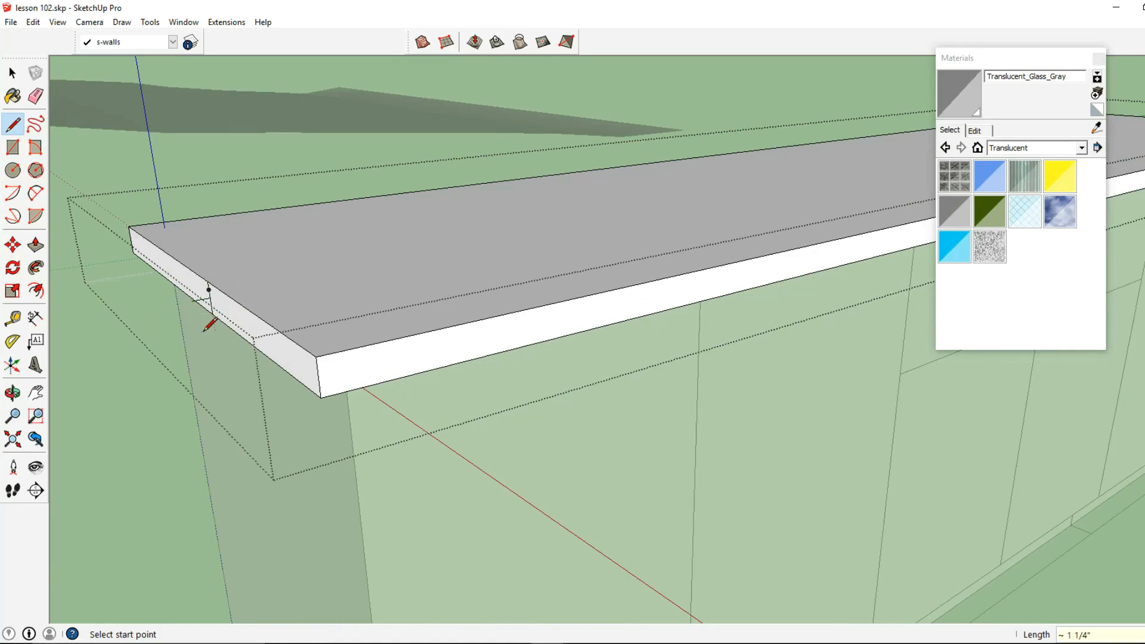
Draw a two-point arc with a 3/4" bulge on the countertop end's vertical line, and delete the outward helper line
{"action": "left_click", "coordinate": [35, 193]}
{"action": "left_click", "coordinate": [208, 282]}
{"action": "left_click", "coordinate": [212, 315]}
{"action": "left_click", "coordinate": [203, 297]}
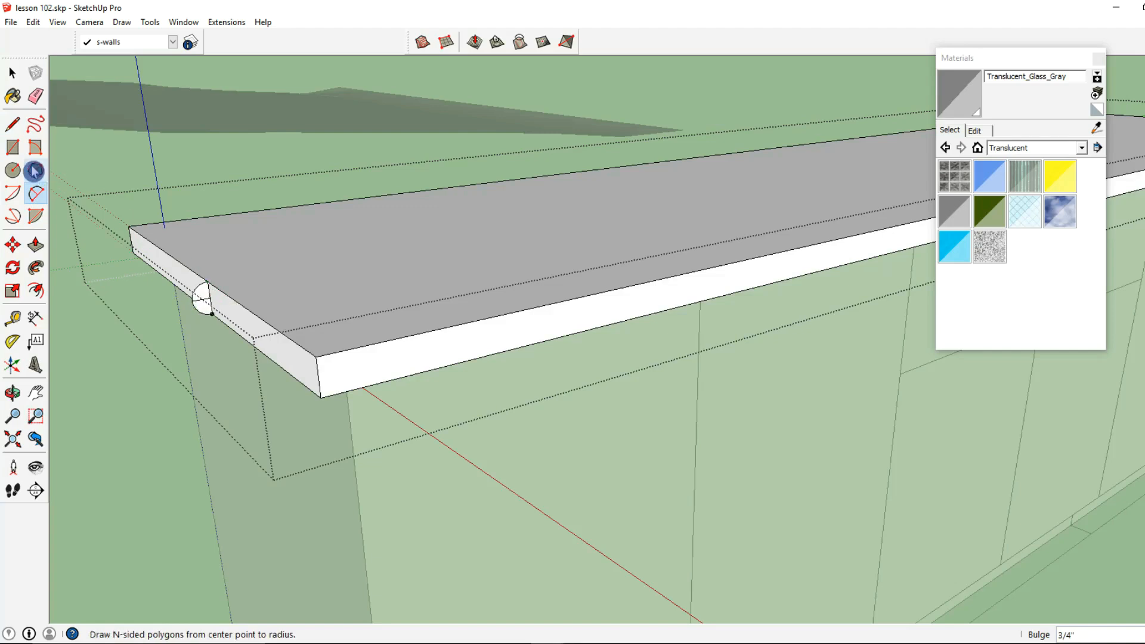
{"action": "left_click", "coordinate": [13, 73]}
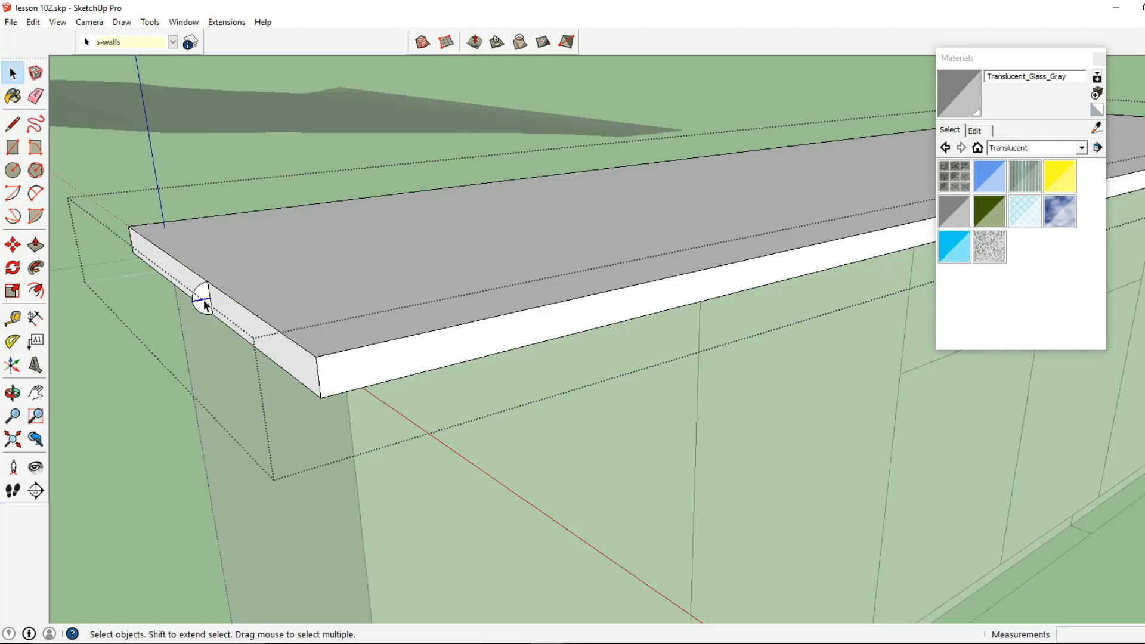
Sweep the half-round profile along the countertop's four top edges with Follow Me, then close the countertop group
{"action": "left_click", "coordinate": [224, 294]}
{"action": "left_click", "coordinate": [205, 218], "text": "shift"}
{"action": "left_click", "coordinate": [378, 344], "text": "shift"}
{"action": "middle_click_drag", "start_coordinate": [616, 250], "coordinate": [536, 264]}
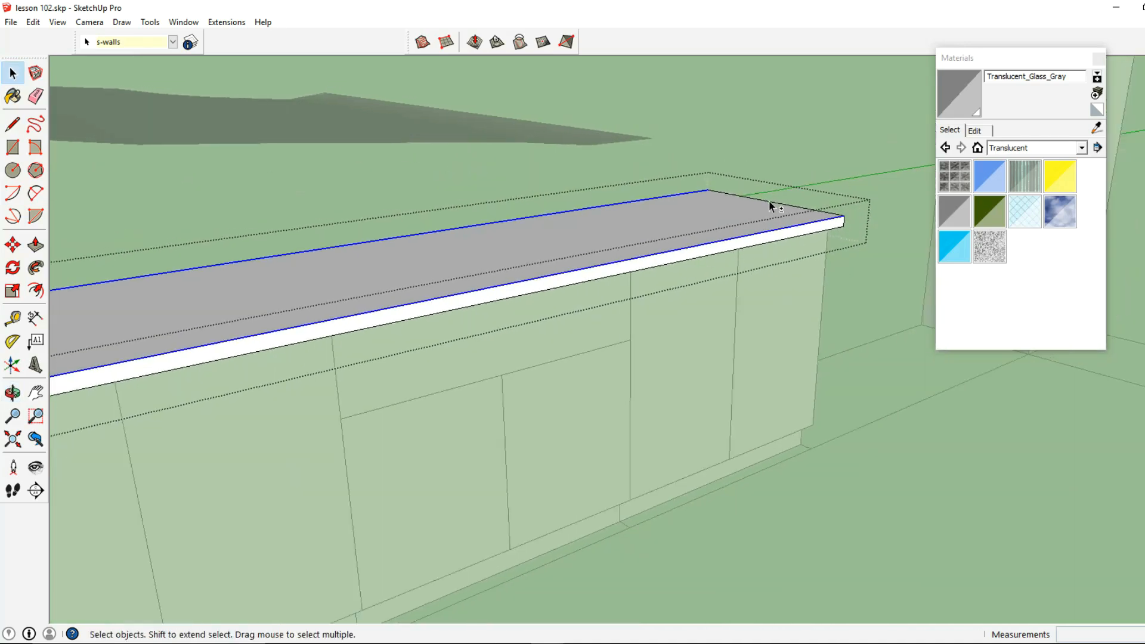
{"action": "middle_click_drag", "start_coordinate": [773, 204], "coordinate": [635, 258]}
{"action": "left_click", "coordinate": [153, 27]}
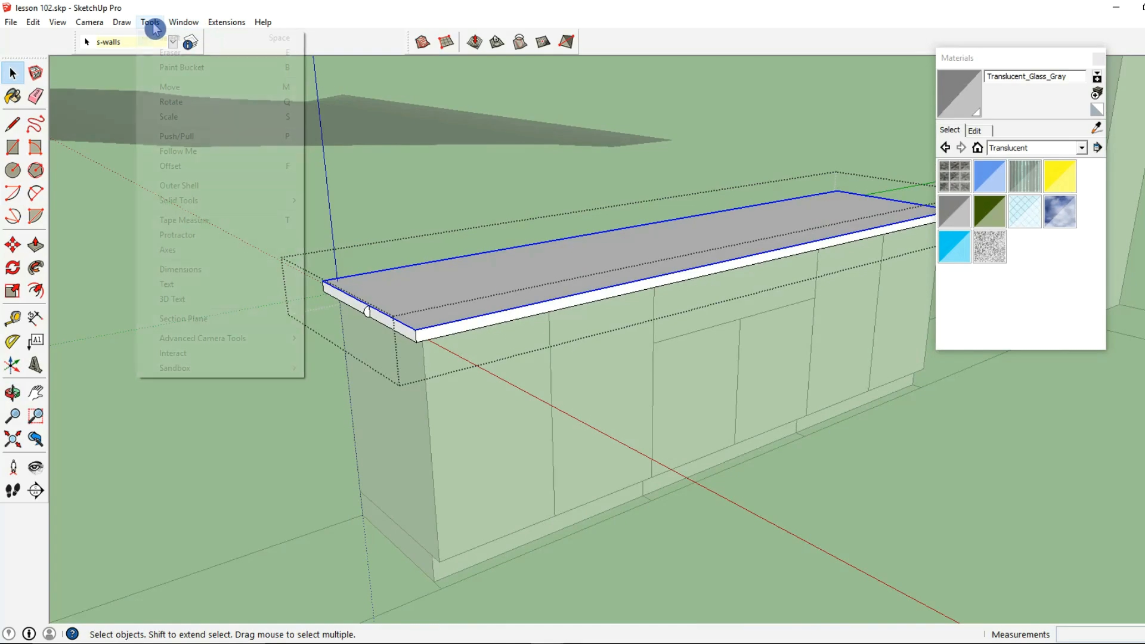
{"action": "left_click", "coordinate": [179, 151]}
{"action": "scroll", "coordinate": [362, 314], "scroll_direction": "up", "scroll_amount": 2}
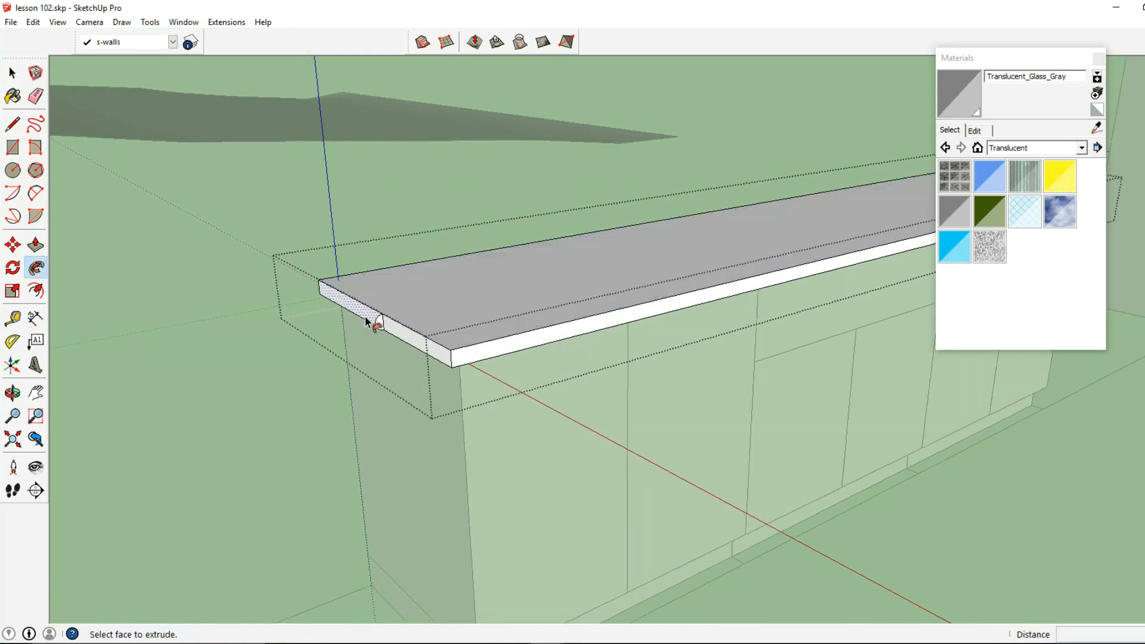
{"action": "left_click", "coordinate": [380, 324]}
{"action": "middle_click_drag", "start_coordinate": [606, 276], "coordinate": [189, 207]}
{"action": "key", "text": "space"}
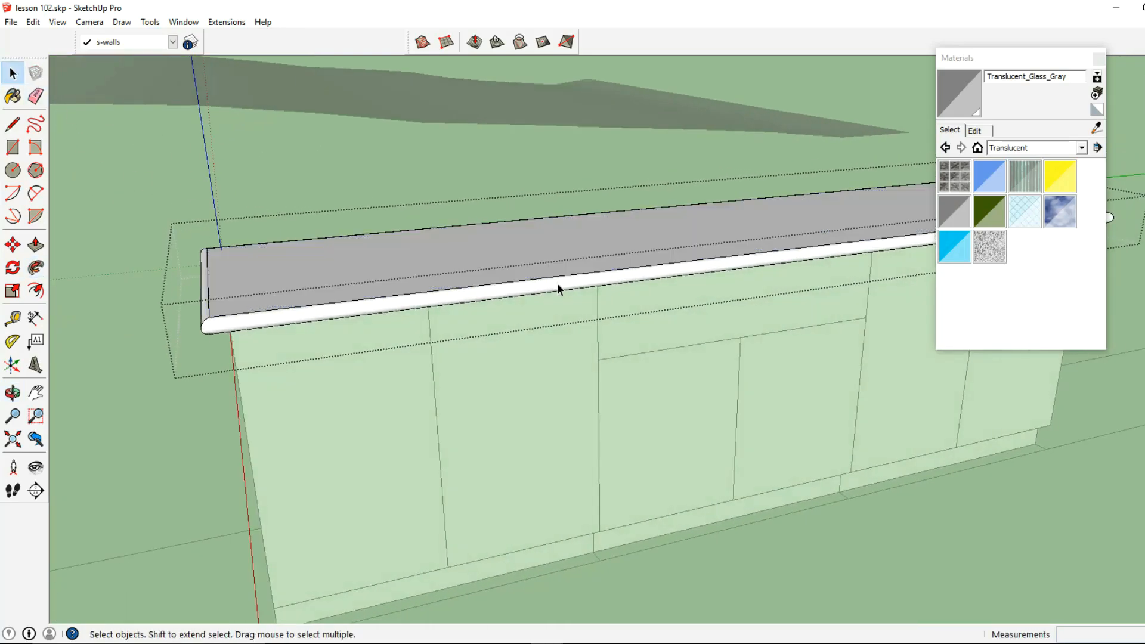
{"action": "scroll", "coordinate": [627, 303], "scroll_direction": "down", "scroll_amount": 5}
{"action": "middle_click_drag", "start_coordinate": [628, 303], "coordinate": [469, 344]}
{"action": "scroll", "coordinate": [469, 343], "scroll_direction": "up", "scroll_amount": 1}
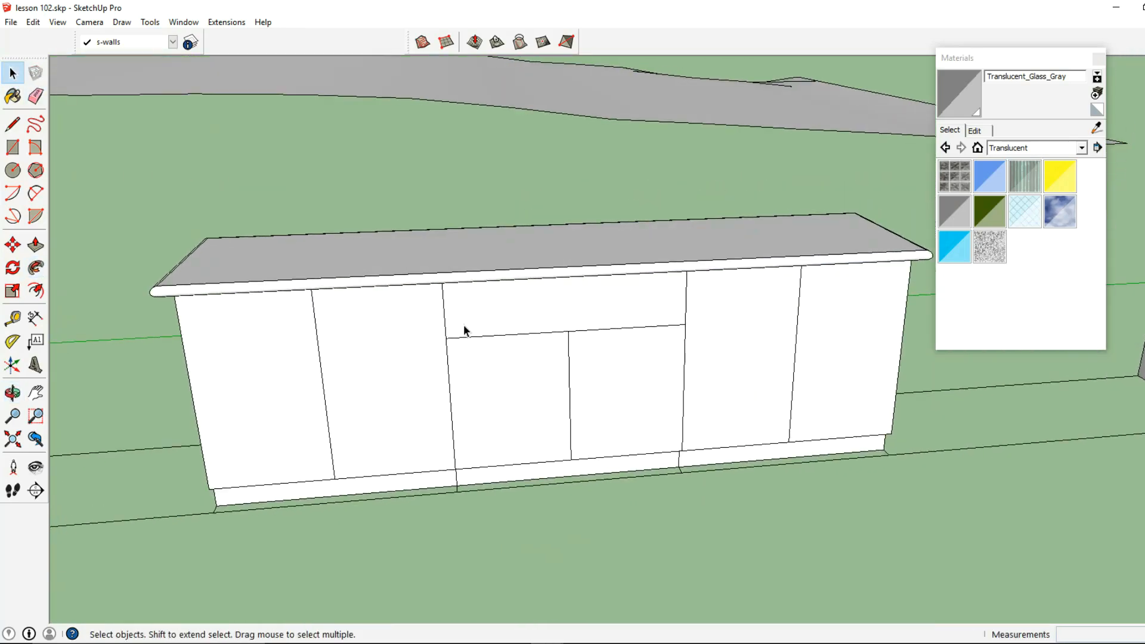
Open the cabinet group and offset the first door face at the near end inward .5"
{"action": "triple_click", "coordinate": [276, 369]}
{"action": "left_click", "coordinate": [276, 371]}
{"action": "scroll", "coordinate": [268, 388], "scroll_direction": "up", "scroll_amount": 3}
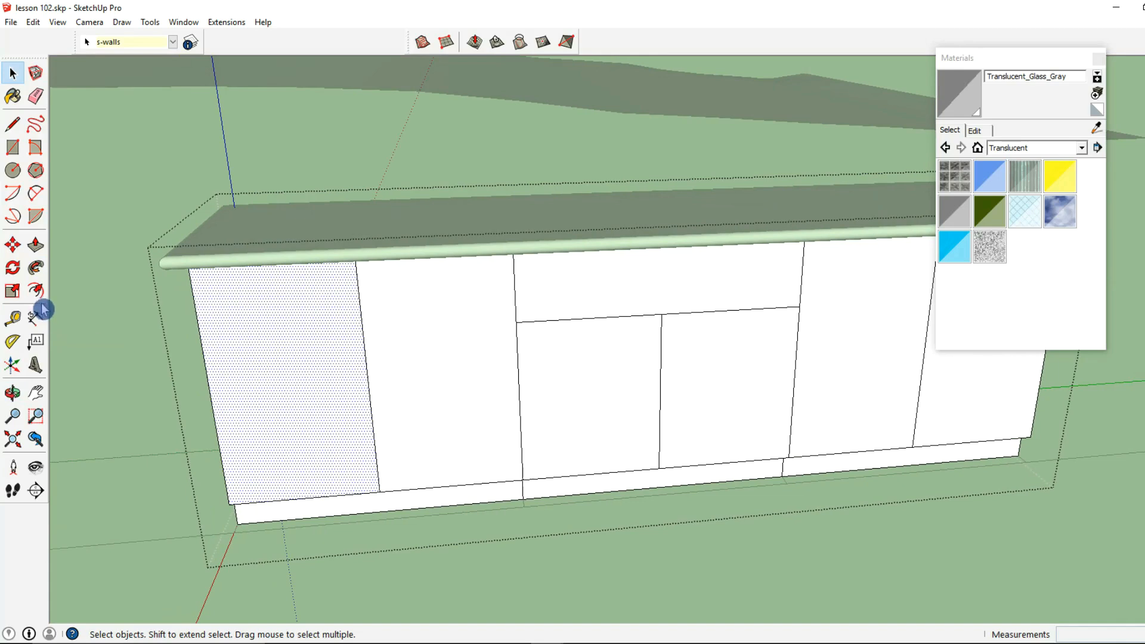
{"action": "left_click", "coordinate": [37, 292]}
{"action": "left_click", "coordinate": [238, 396]}
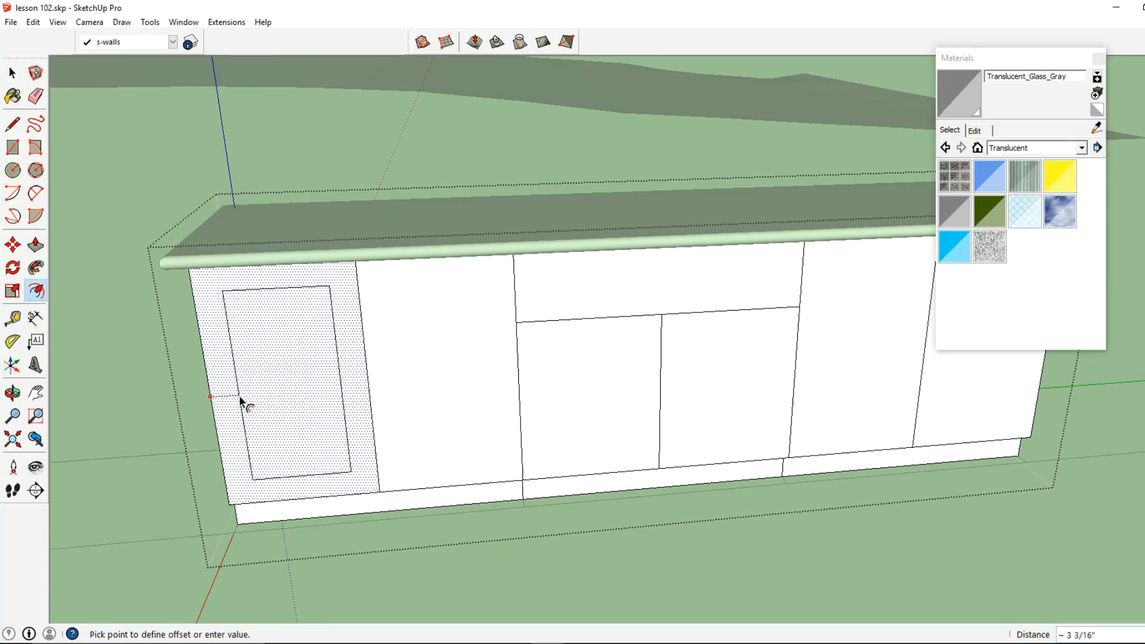
{"action": "key", "text": "Return"}
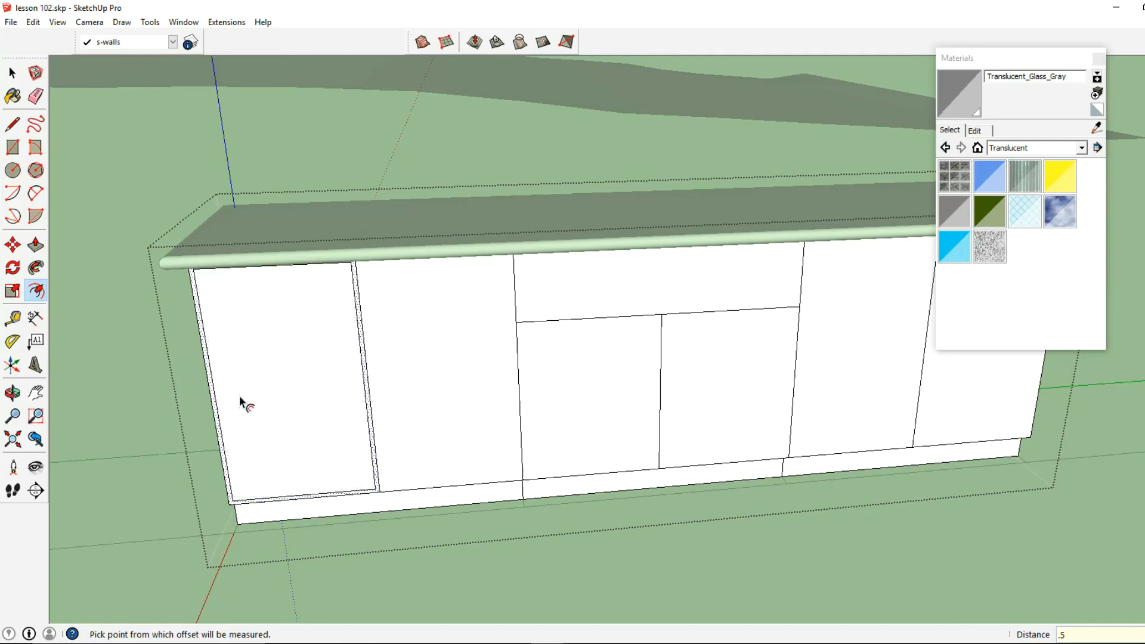
Repeat the .5" inward offset on the five remaining door faces, leaving out the middle drawer front
{"action": "double_click", "coordinate": [422, 447]}
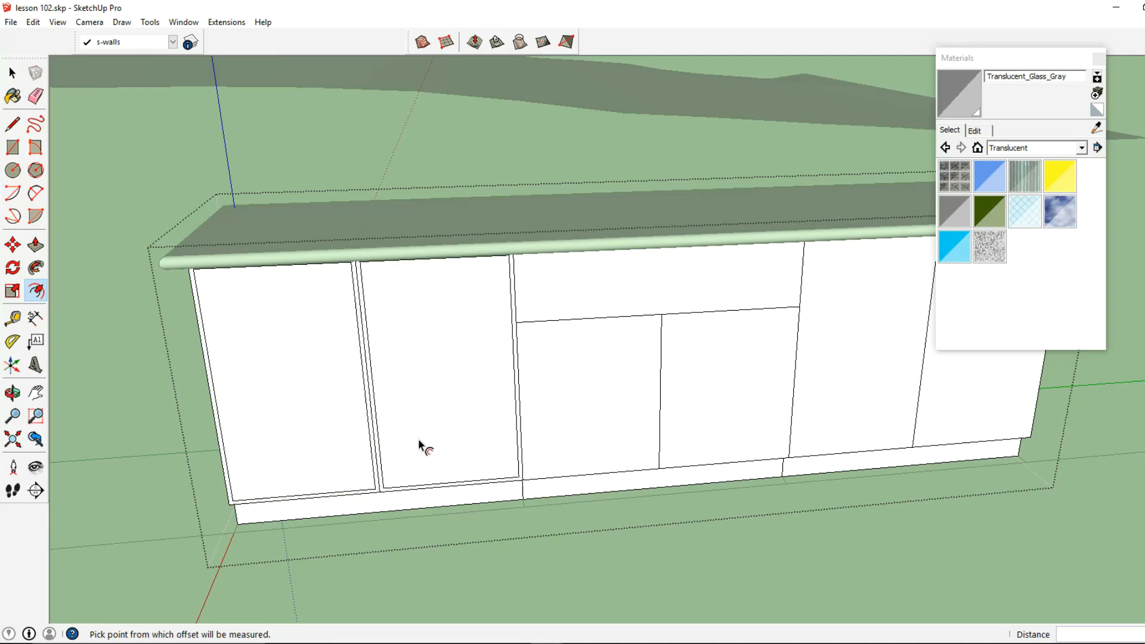
{"action": "double_click", "coordinate": [545, 455]}
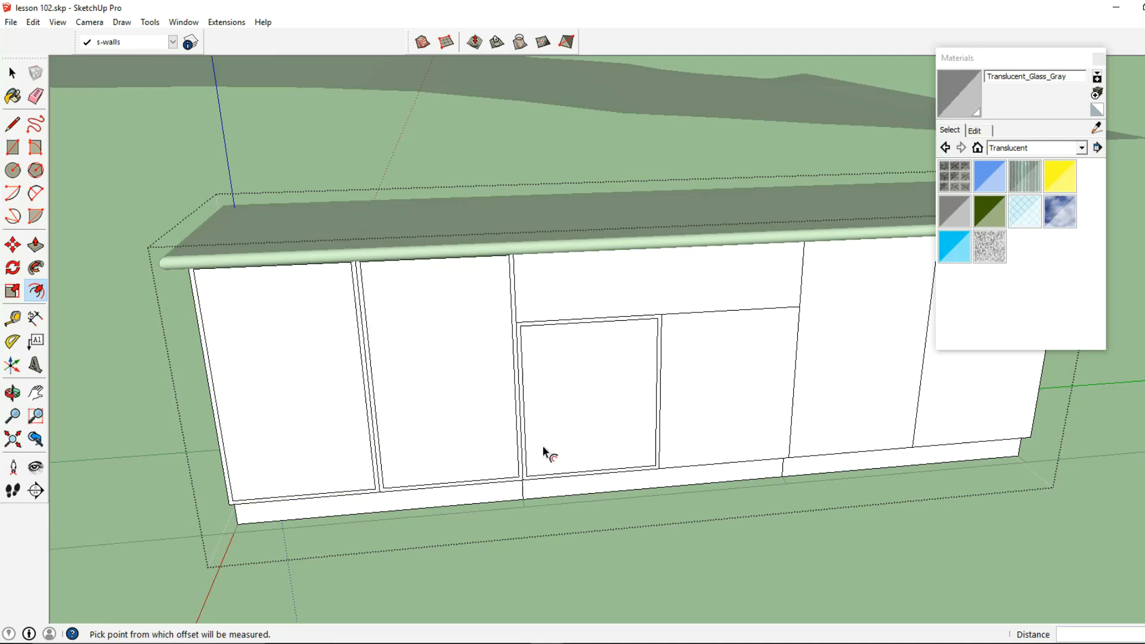
{"action": "double_click", "coordinate": [718, 457]}
{"action": "double_click", "coordinate": [831, 450]}
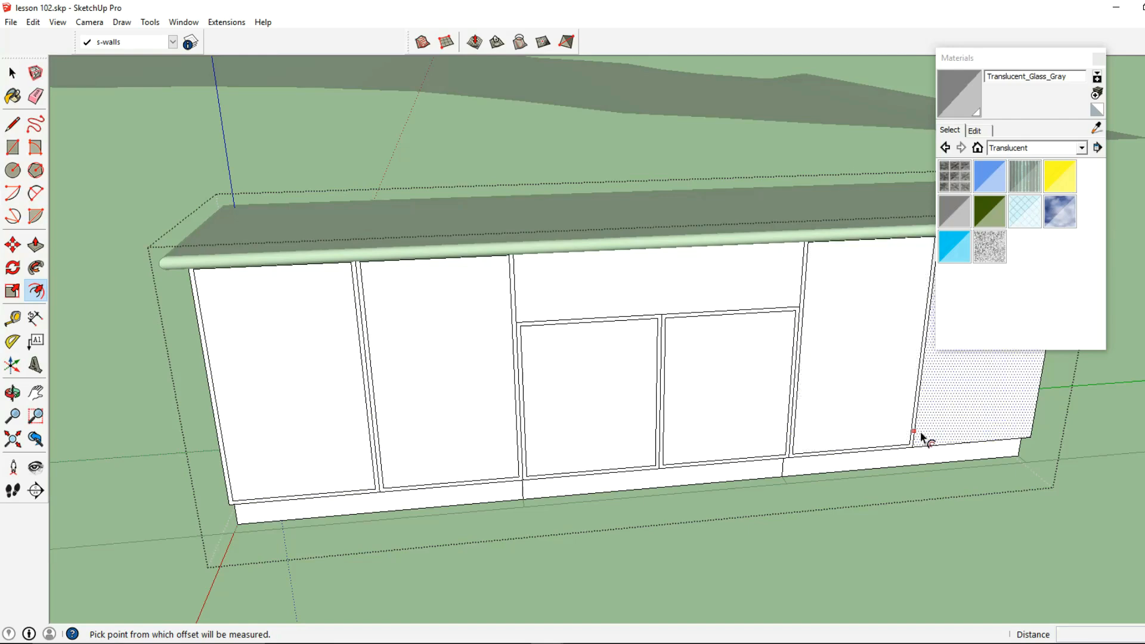
{"action": "double_click", "coordinate": [935, 437]}
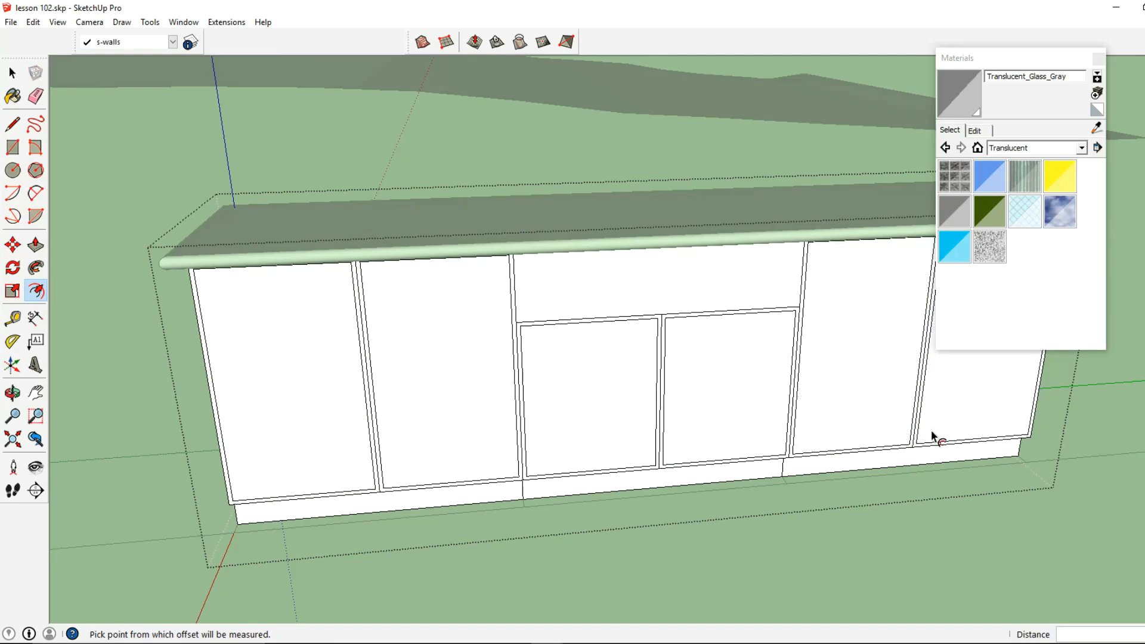
Push/Pull the first cabinet door's inner panel out 1/2"
{"action": "left_click", "coordinate": [37, 249]}
{"action": "left_click", "coordinate": [332, 368]}
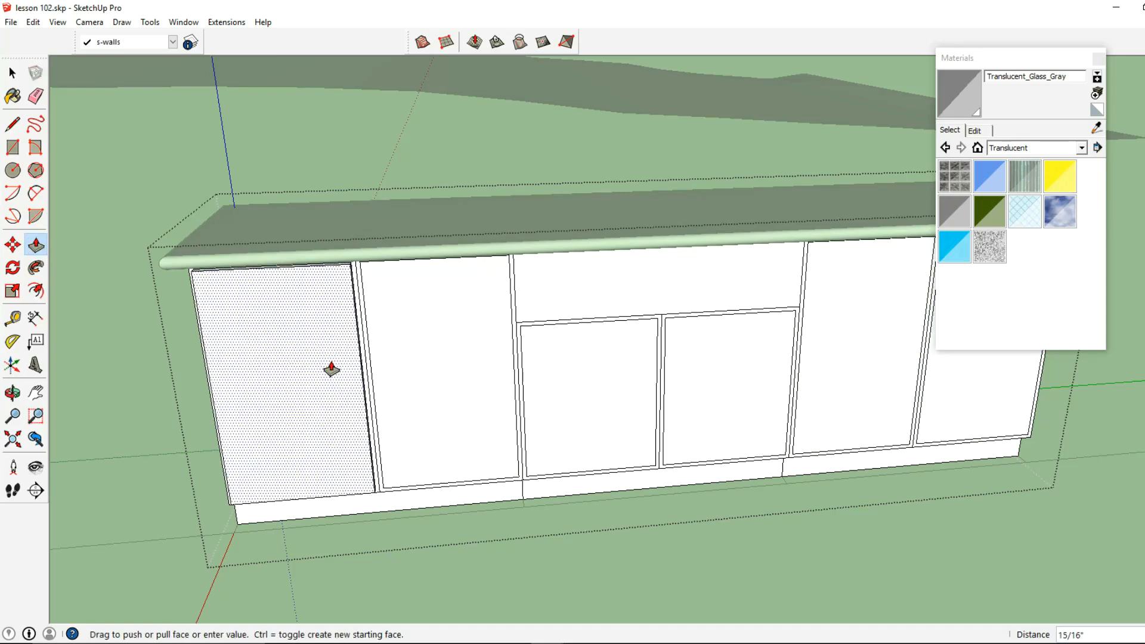
{"action": "key", "text": "Return"}
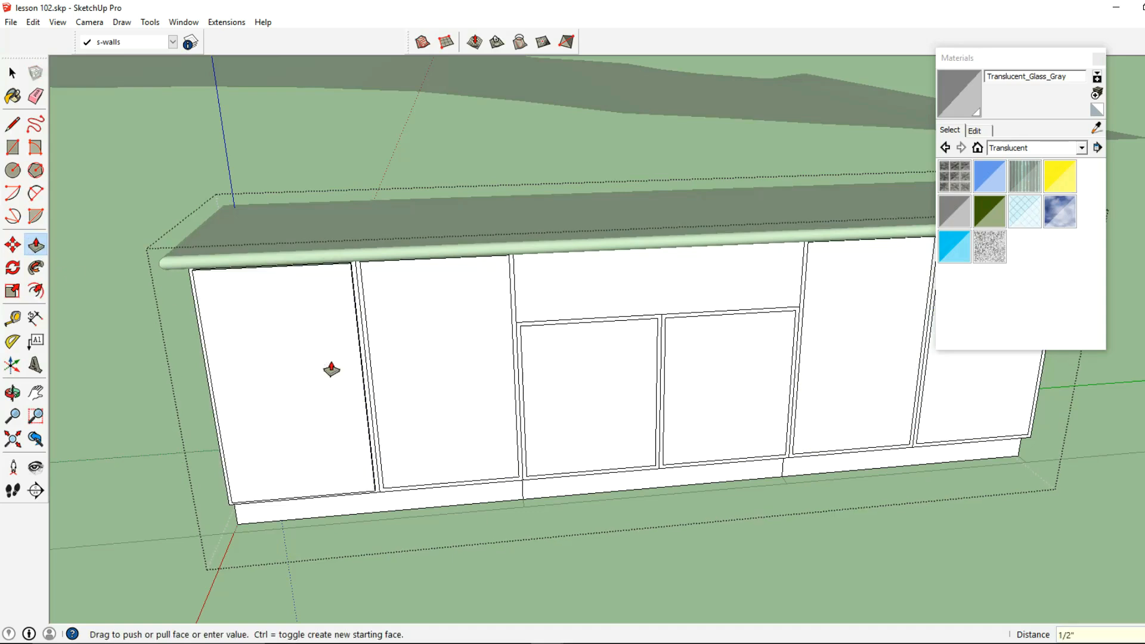
Repeat the 1/2" pull on the other five door panels and close the cabinet group
{"action": "left_click", "coordinate": [401, 379]}
{"action": "left_click", "coordinate": [554, 402]}
{"action": "left_click", "coordinate": [555, 401]}
{"action": "double_click", "coordinate": [723, 411]}
{"action": "left_click", "coordinate": [864, 414]}
{"action": "left_click", "coordinate": [865, 414]}
{"action": "double_click", "coordinate": [974, 430]}
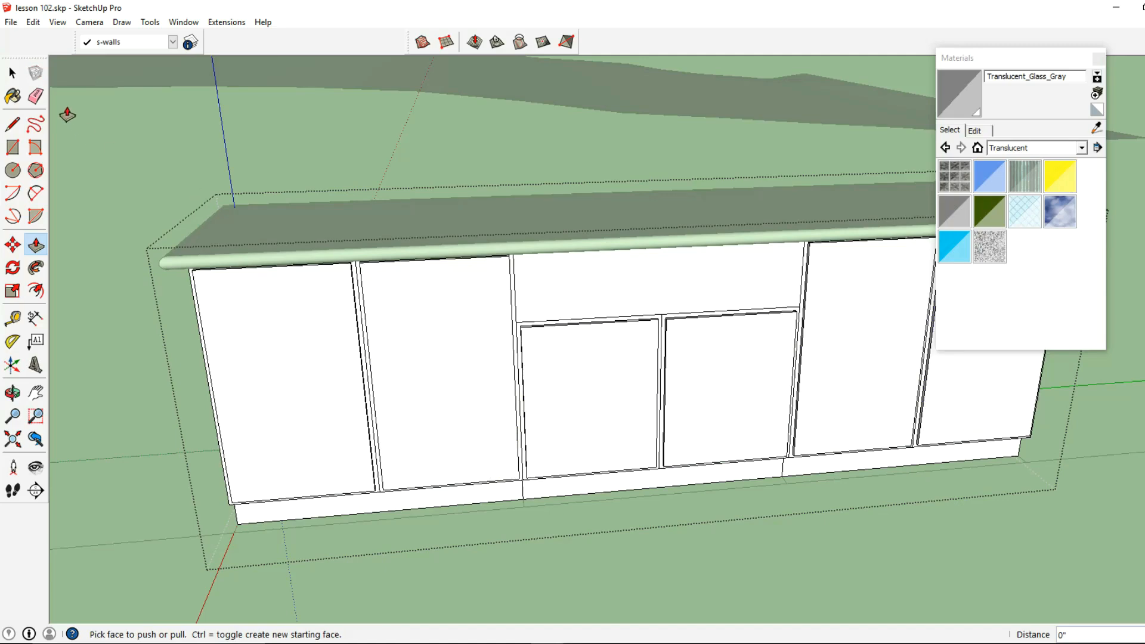
{"action": "left_click", "coordinate": [18, 78]}
{"action": "left_click", "coordinate": [143, 134]}
{"action": "middle_click_drag", "start_coordinate": [614, 320], "coordinate": [575, 351]}
{"action": "scroll", "coordinate": [711, 333], "scroll_direction": "down", "scroll_amount": 2}
{"action": "scroll", "coordinate": [575, 350], "scroll_direction": "down", "scroll_amount": 9}
{"action": "mouse_move", "coordinate": [503, 330]}
{"action": "middle_mouse_down"}
{"action": "mouse_move", "coordinate": [607, 321]}
{"action": "mouse_move", "coordinate": [451, 334]}
{"action": "mouse_move", "coordinate": [501, 345]}
{"action": "middle_mouse_up"}
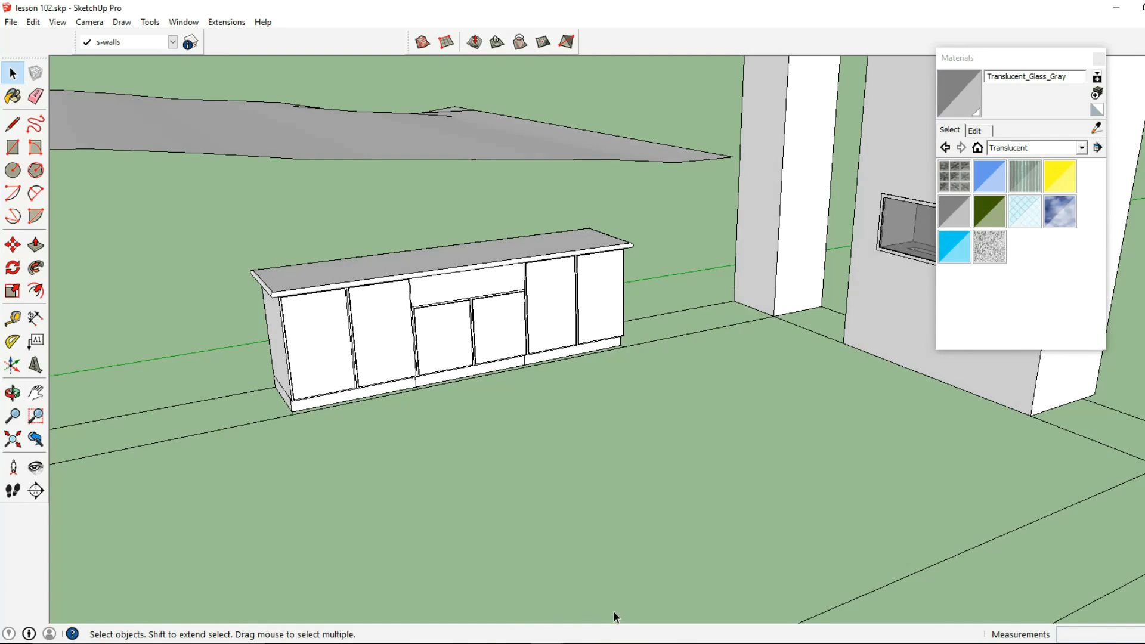
Search 3D Warehouse for "36" grill" and open the KBNU487VSS KitchenAid Outdoor 48 inch Ultima Built-In Grill
{"action": "left_click", "coordinate": [14, 24]}
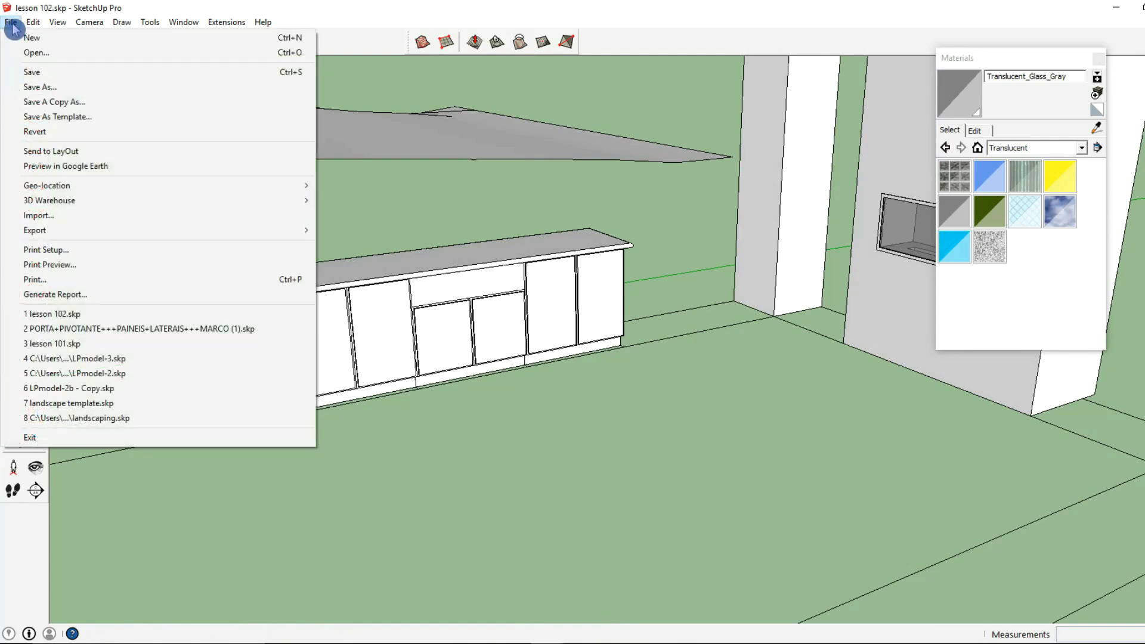
{"action": "mouse_move", "coordinate": [47, 201]}
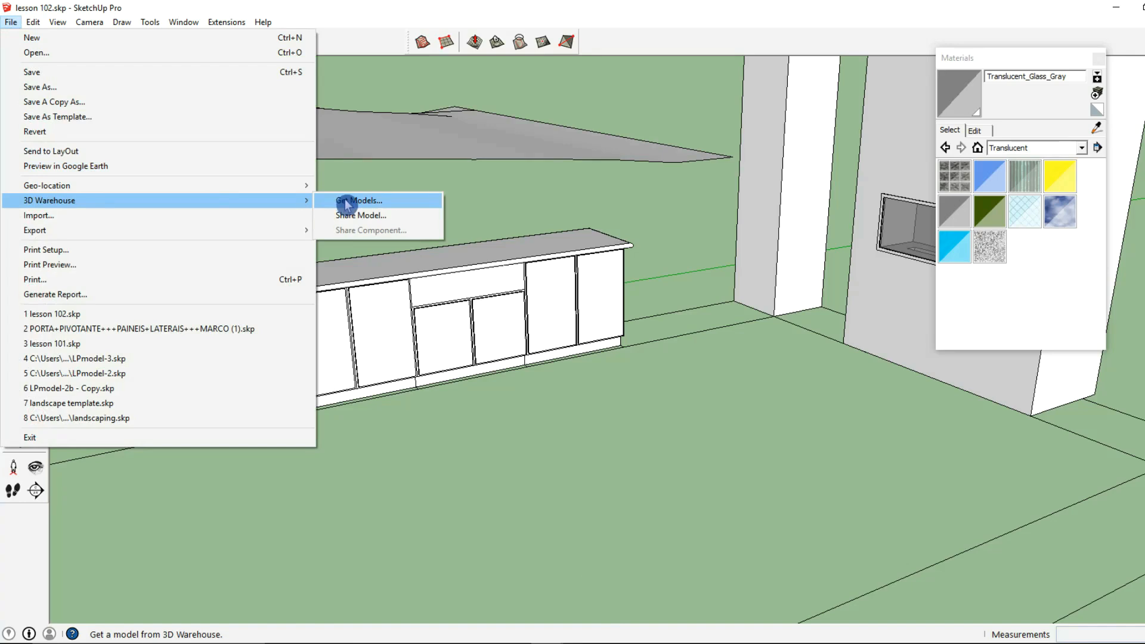
{"action": "left_click", "coordinate": [346, 202]}
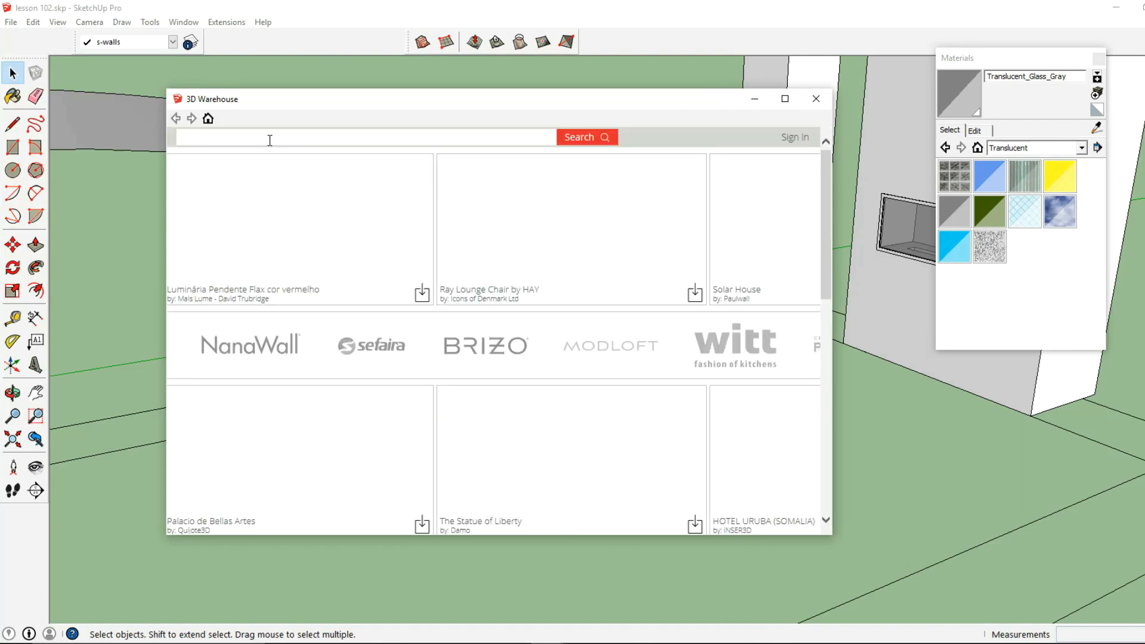
{"action": "type", "text": "6"}
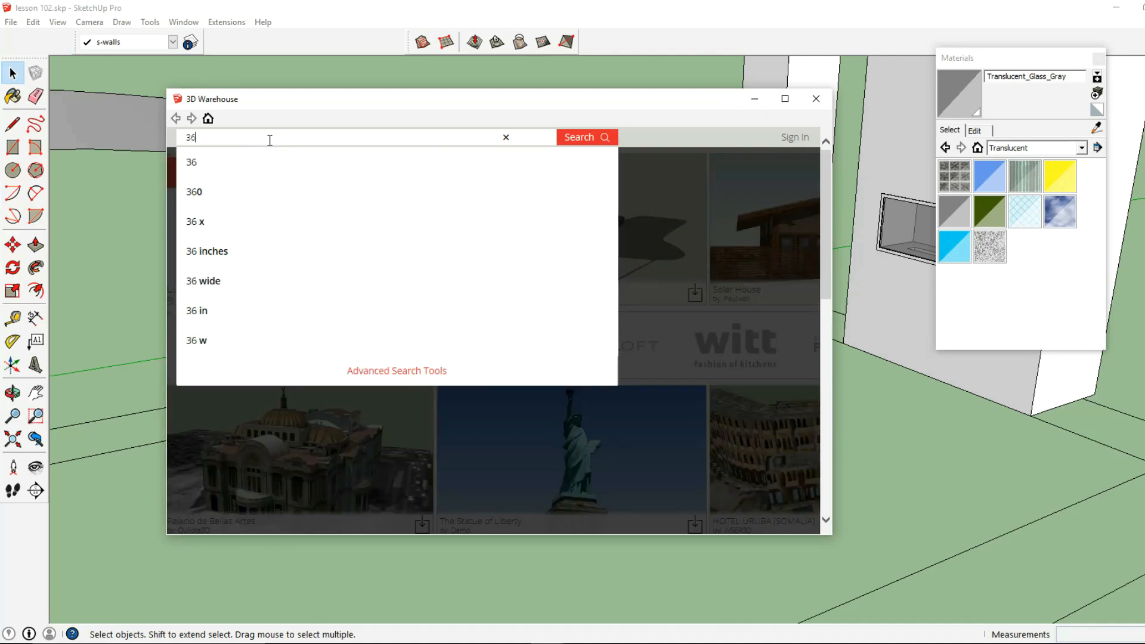
{"action": "type", "text": "\" grill"}
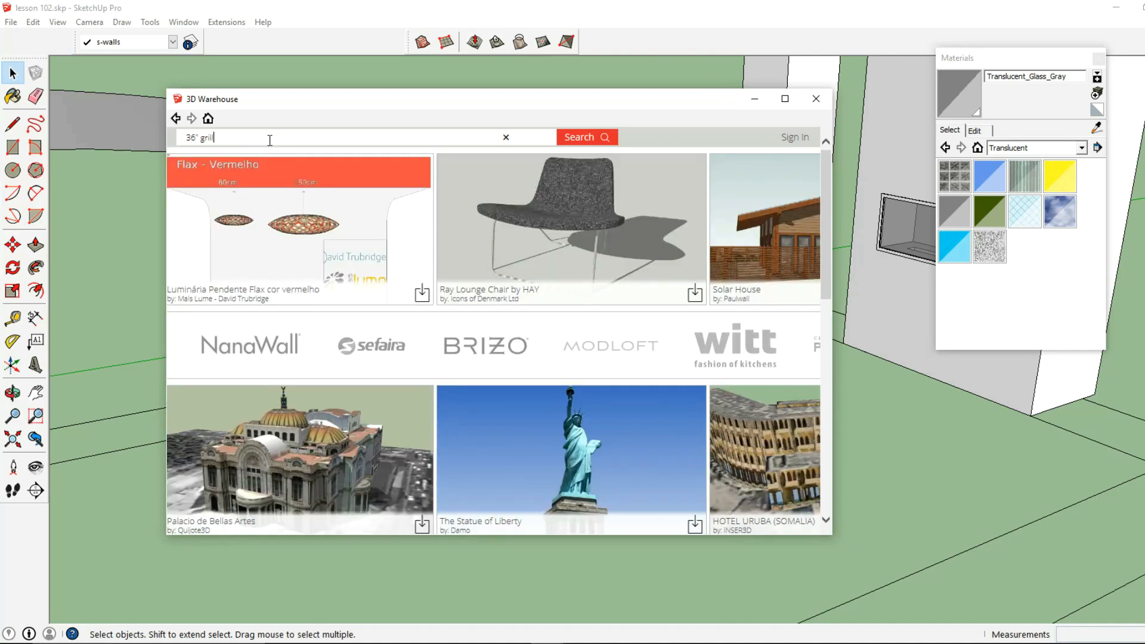
{"action": "key", "text": "Return"}
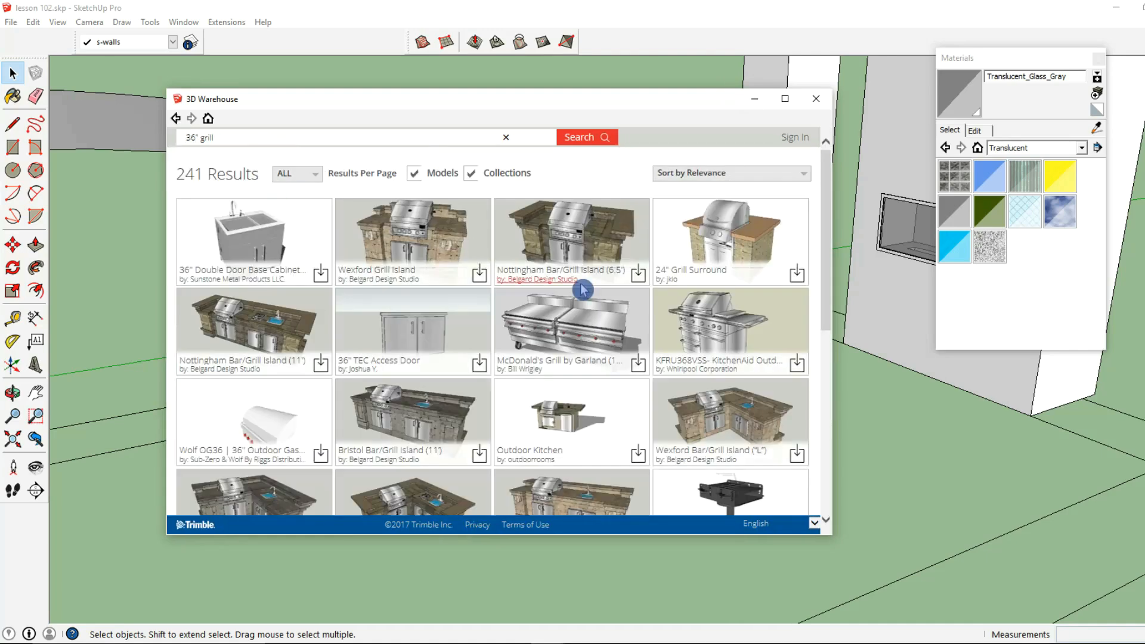
{"action": "scroll", "coordinate": [668, 334], "scroll_direction": "down", "scroll_amount": 4}
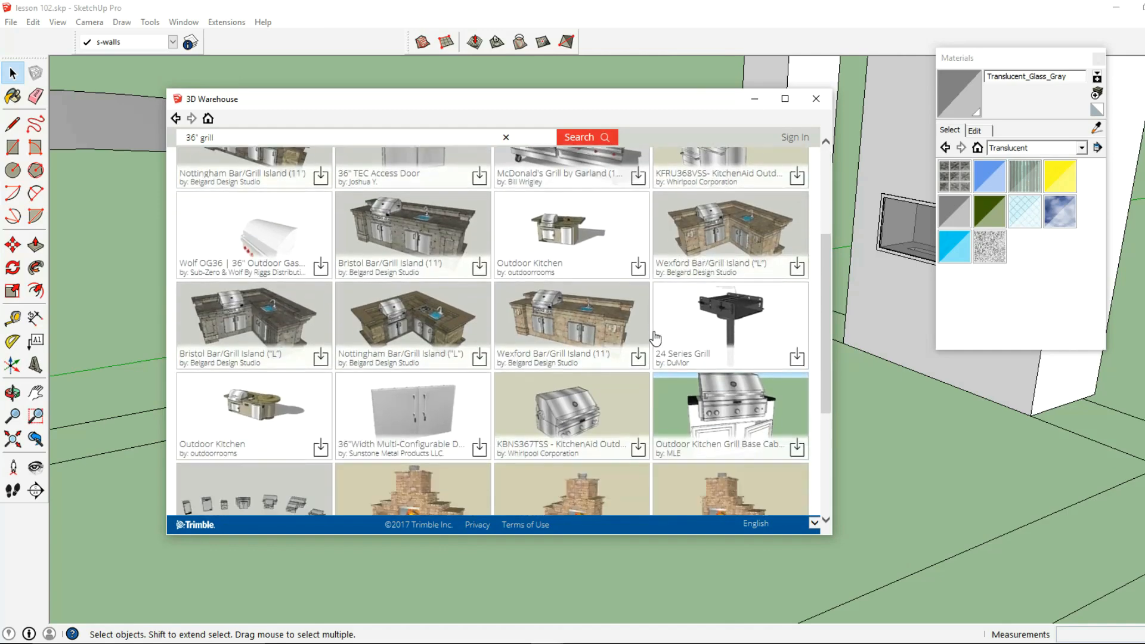
{"action": "scroll", "coordinate": [660, 337], "scroll_direction": "down", "scroll_amount": 3}
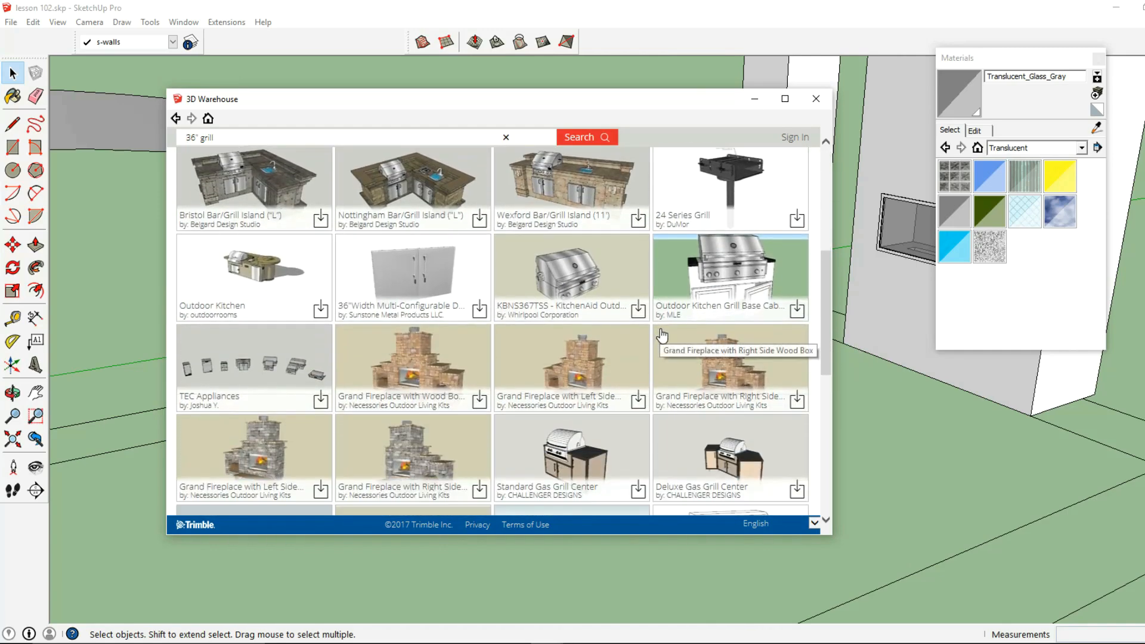
{"action": "scroll", "coordinate": [664, 336], "scroll_direction": "down", "scroll_amount": 4}
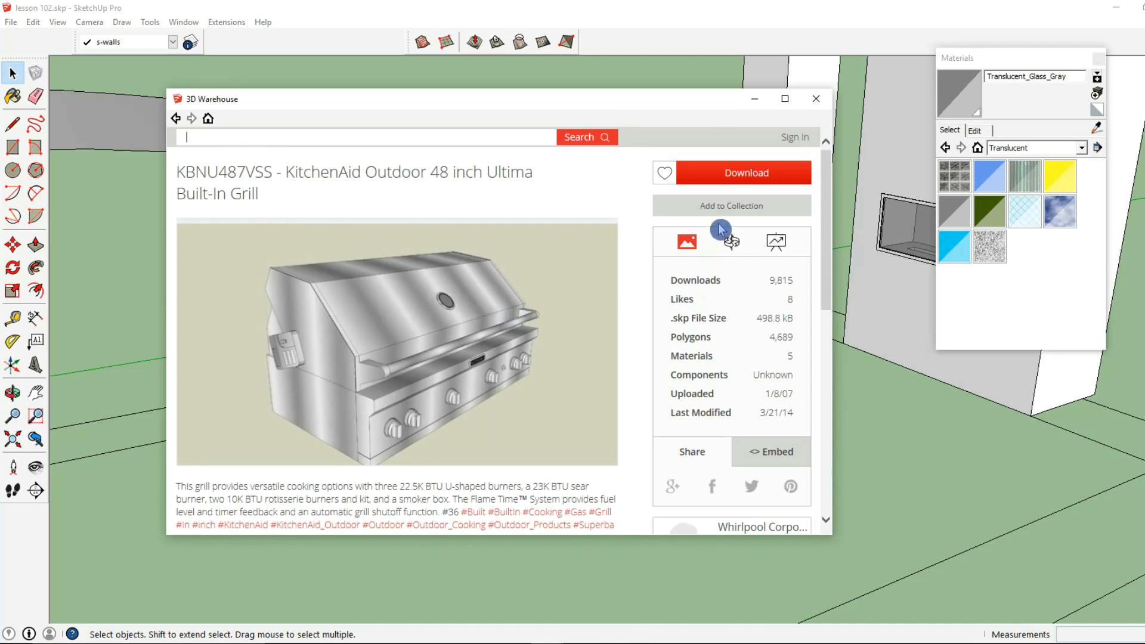
Download the KitchenAid grill directly into the model, accepting the license terms, and place it on the countertop
{"action": "left_click", "coordinate": [736, 174]}
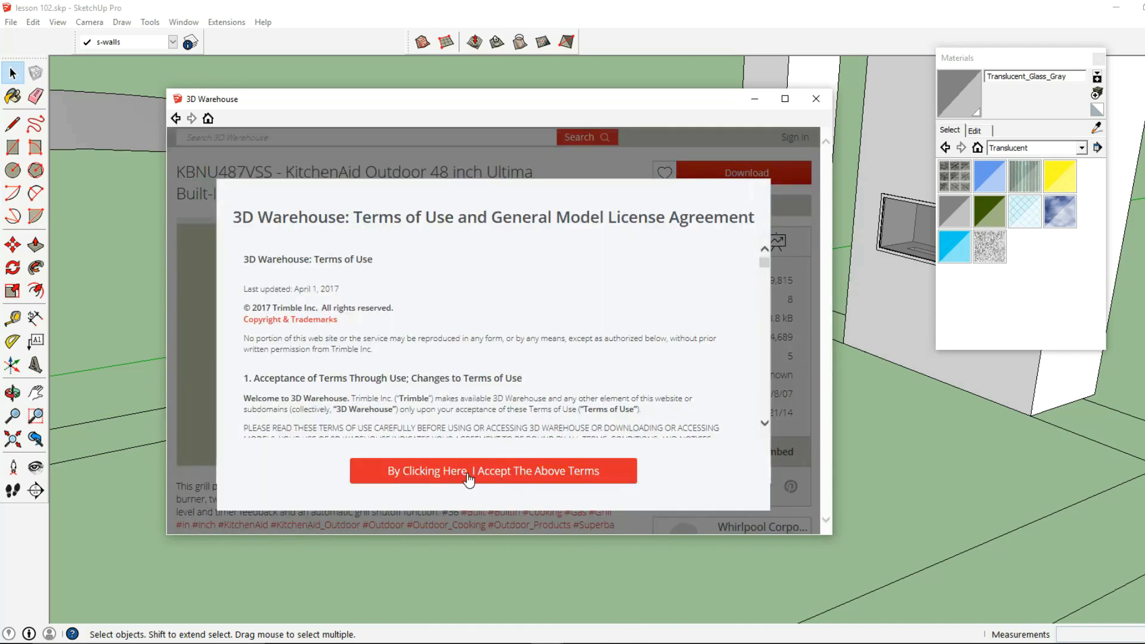
{"action": "left_click", "coordinate": [506, 475]}
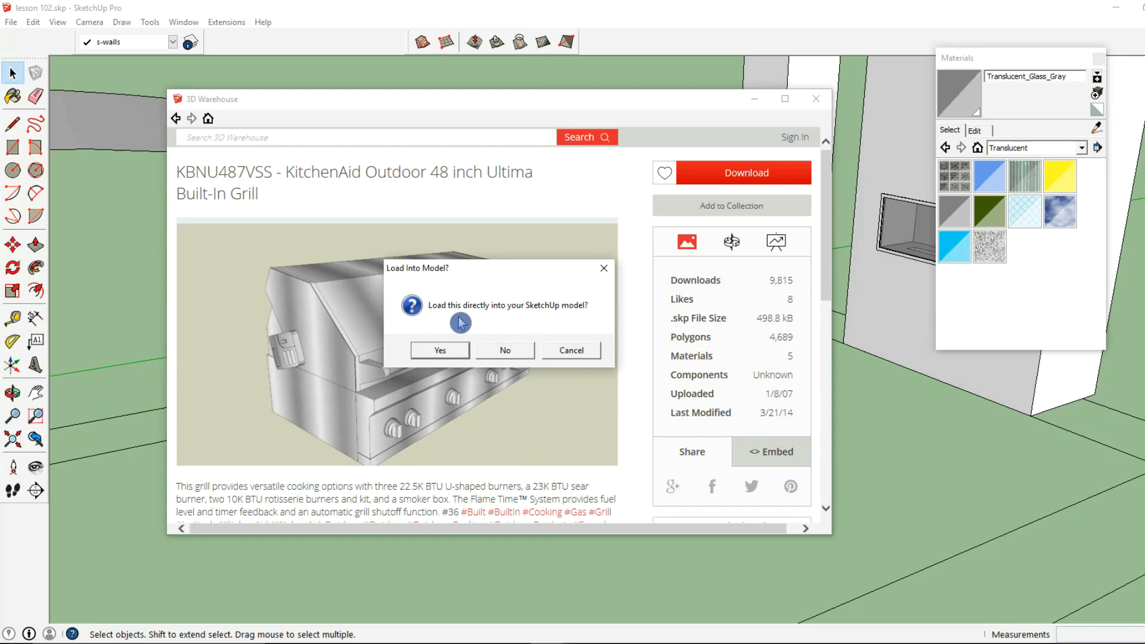
{"action": "left_click", "coordinate": [448, 352]}
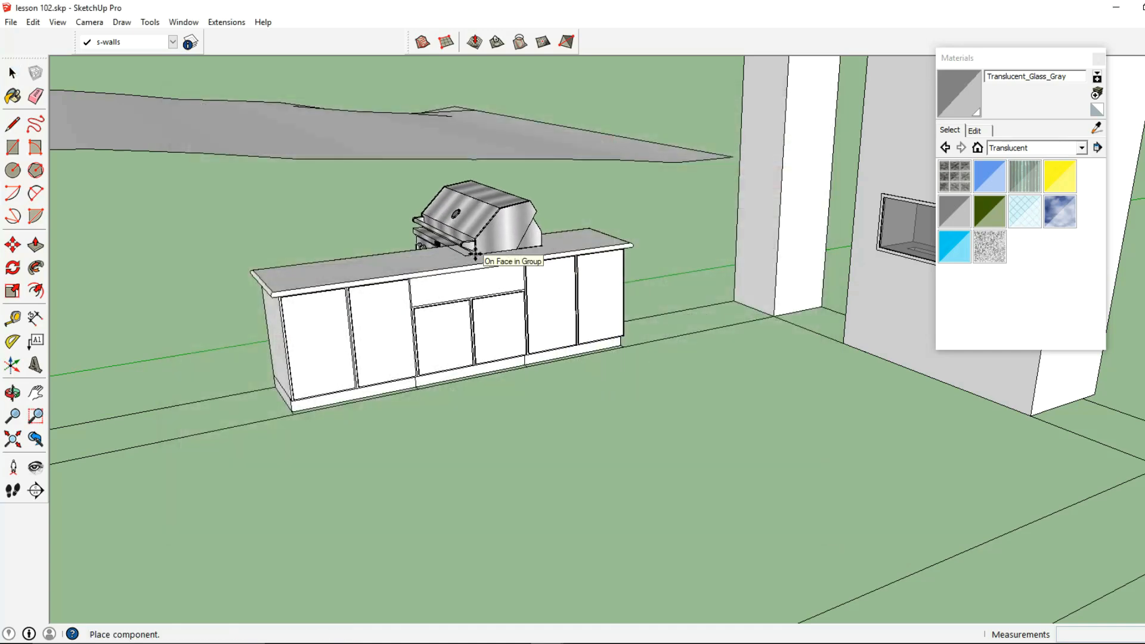
{"action": "left_click", "coordinate": [475, 255]}
Rotate the grill 90° on the countertop so its control knobs face the cabinet fronts
{"action": "scroll", "coordinate": [467, 263], "scroll_direction": "up", "scroll_amount": 5}
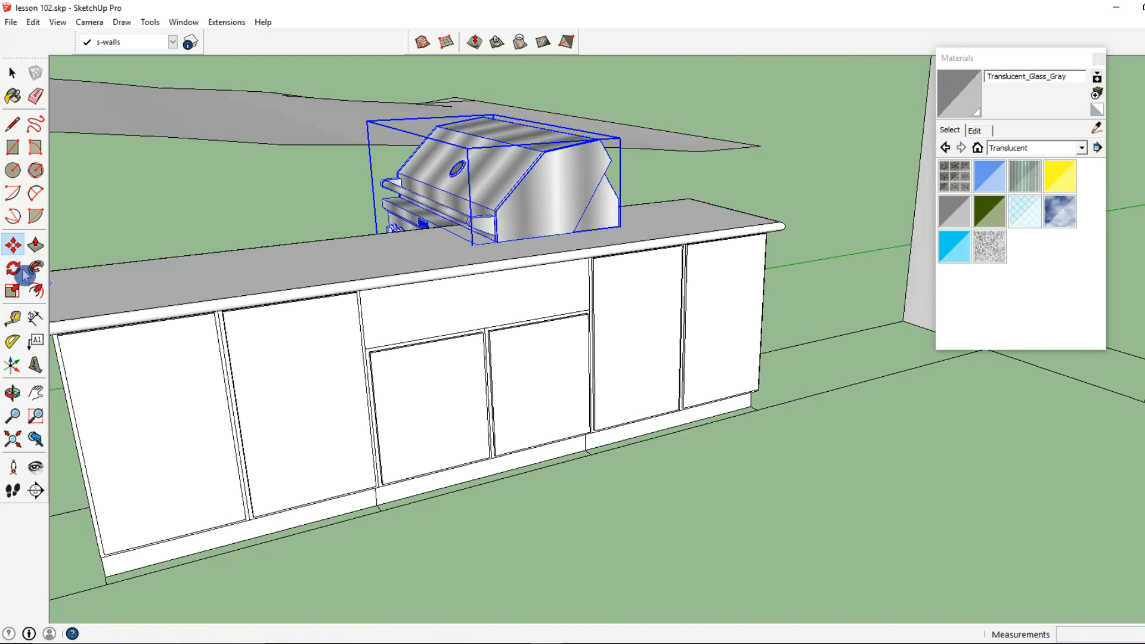
{"action": "left_click", "coordinate": [21, 269]}
{"action": "left_click", "coordinate": [444, 268]}
{"action": "left_click", "coordinate": [633, 231]}
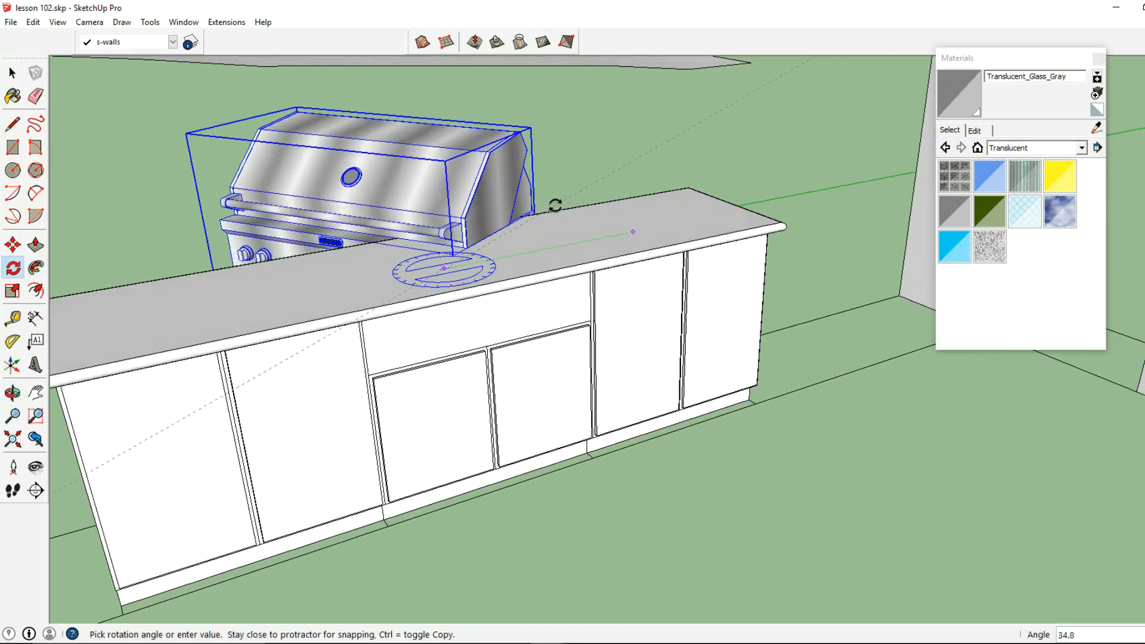
{"action": "type", "text": "90"}
{"action": "key", "text": "Return"}
Move the grill along the countertop to sit above the middle drawer front and its two doors
{"action": "left_click", "coordinate": [13, 244]}
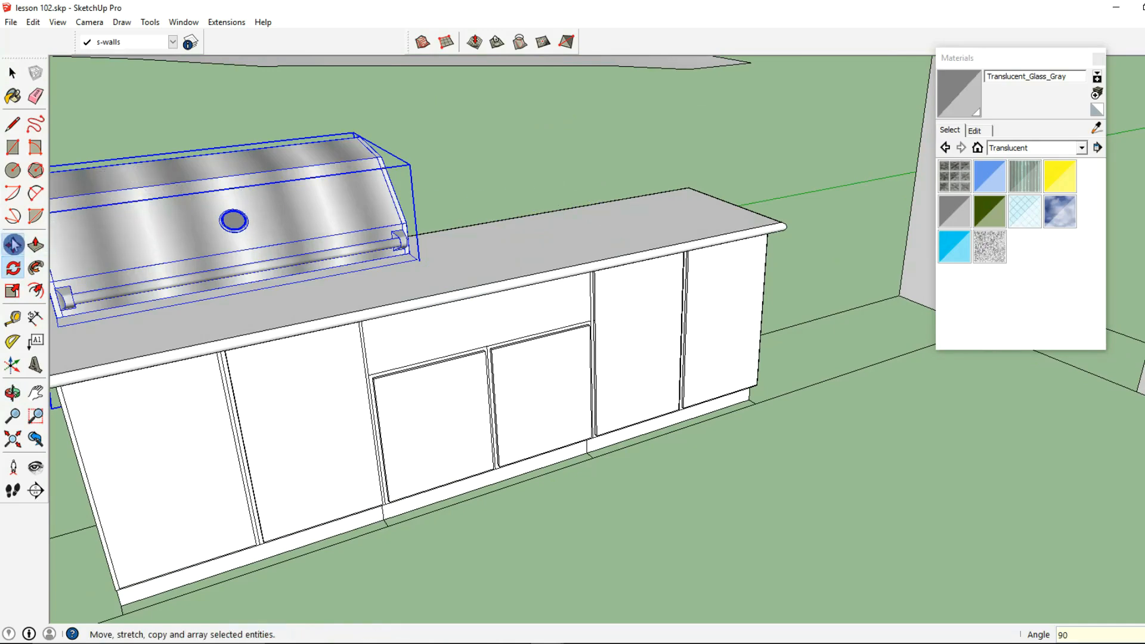
{"action": "left_click", "coordinate": [223, 273]}
{"action": "left_click", "coordinate": [482, 261]}
Scale the grill down uniformly to about 0.78 of its size
{"action": "middle_click_drag", "start_coordinate": [482, 261], "coordinate": [97, 250]}
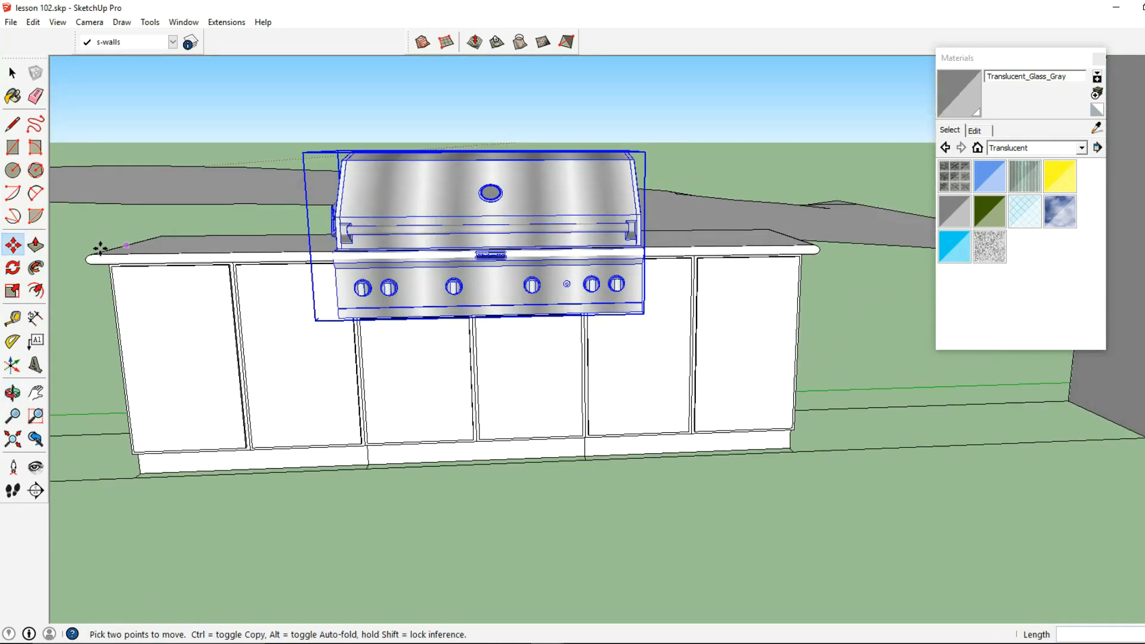
{"action": "left_click", "coordinate": [13, 291]}
{"action": "middle_click_drag", "start_coordinate": [453, 310], "coordinate": [608, 260]}
{"action": "left_click_drag", "start_coordinate": [601, 171], "coordinate": [534, 207]}
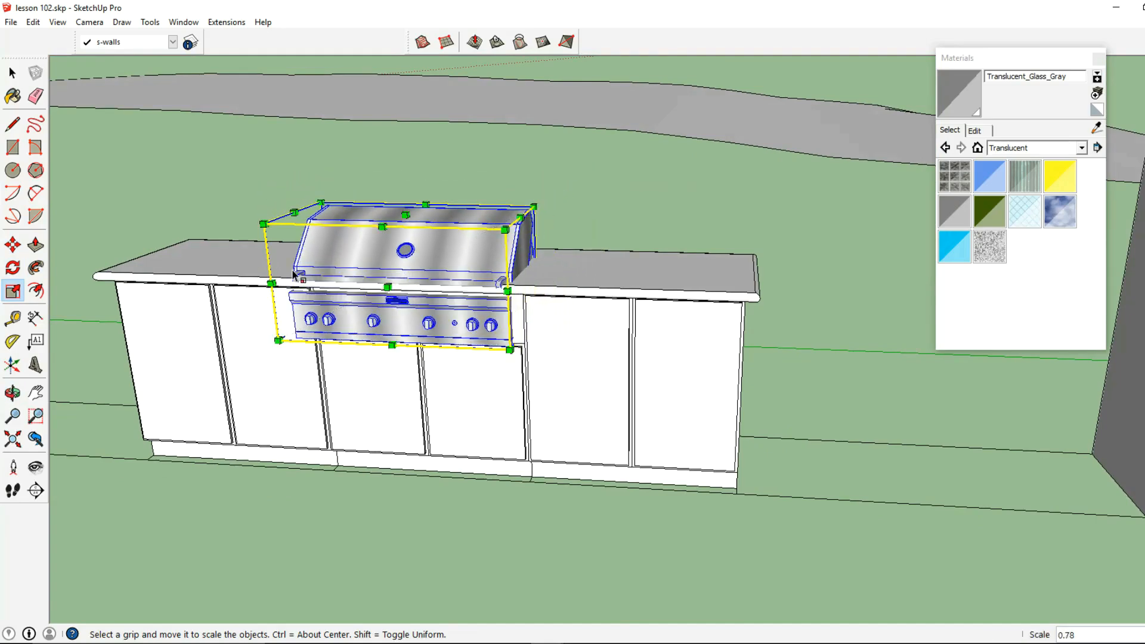
Move the reduced grill slightly along the countertop toward alignment with the middle cabinet section
{"action": "left_click", "coordinate": [14, 246]}
{"action": "middle_click_drag", "start_coordinate": [415, 325], "coordinate": [477, 317]}
{"action": "scroll", "coordinate": [547, 273], "scroll_direction": "up", "scroll_amount": 3}
{"action": "left_click", "coordinate": [548, 273]}
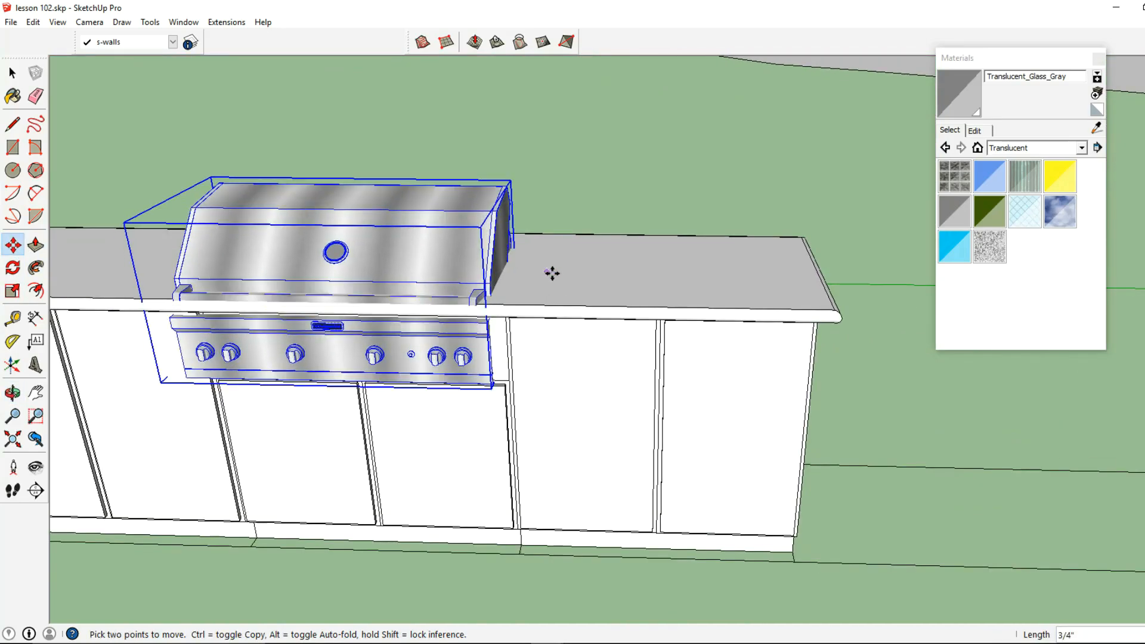
{"action": "left_click", "coordinate": [560, 270]}
Scale the grill down slightly more so it fits the width of the middle cabinet section
{"action": "middle_click_drag", "start_coordinate": [560, 271], "coordinate": [49, 330]}
{"action": "left_click", "coordinate": [13, 291]}
{"action": "middle_click_drag", "start_coordinate": [120, 325], "coordinate": [259, 371]}
{"action": "left_click_drag", "start_coordinate": [257, 358], "coordinate": [274, 354]}
{"action": "middle_click_drag", "start_coordinate": [274, 354], "coordinate": [78, 365]}
Raise the grill about 3 1/4" and fine-tune its position against the countertop edge
{"action": "middle_click_drag", "start_coordinate": [416, 265], "coordinate": [271, 279]}
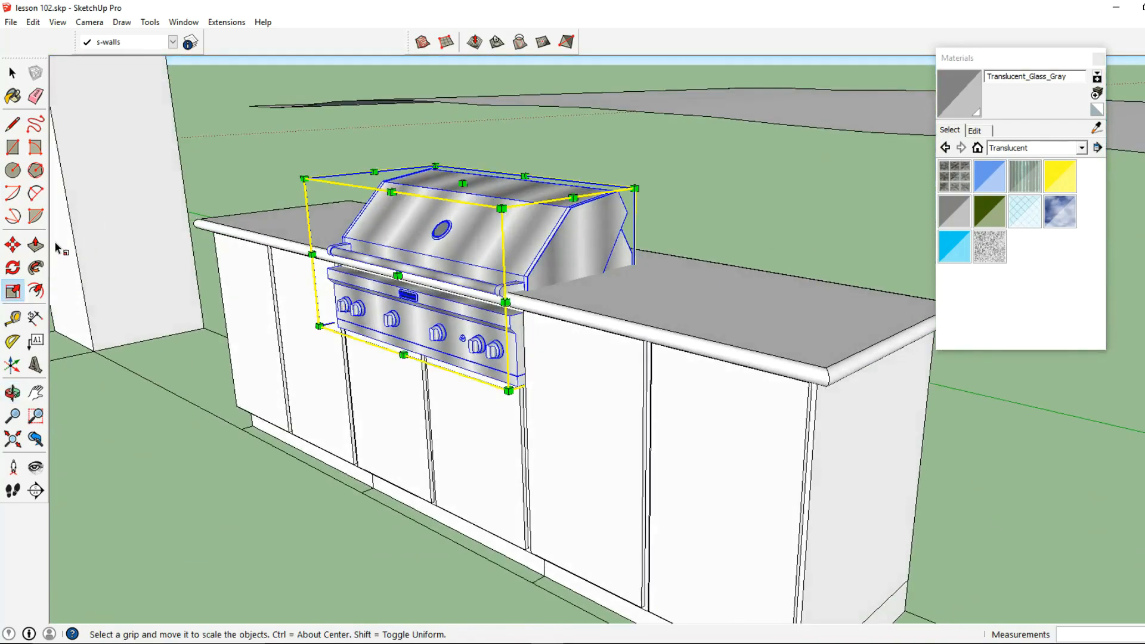
{"action": "left_click", "coordinate": [13, 244]}
{"action": "scroll", "coordinate": [551, 257], "scroll_direction": "up", "scroll_amount": 1}
{"action": "left_click", "coordinate": [551, 257]}
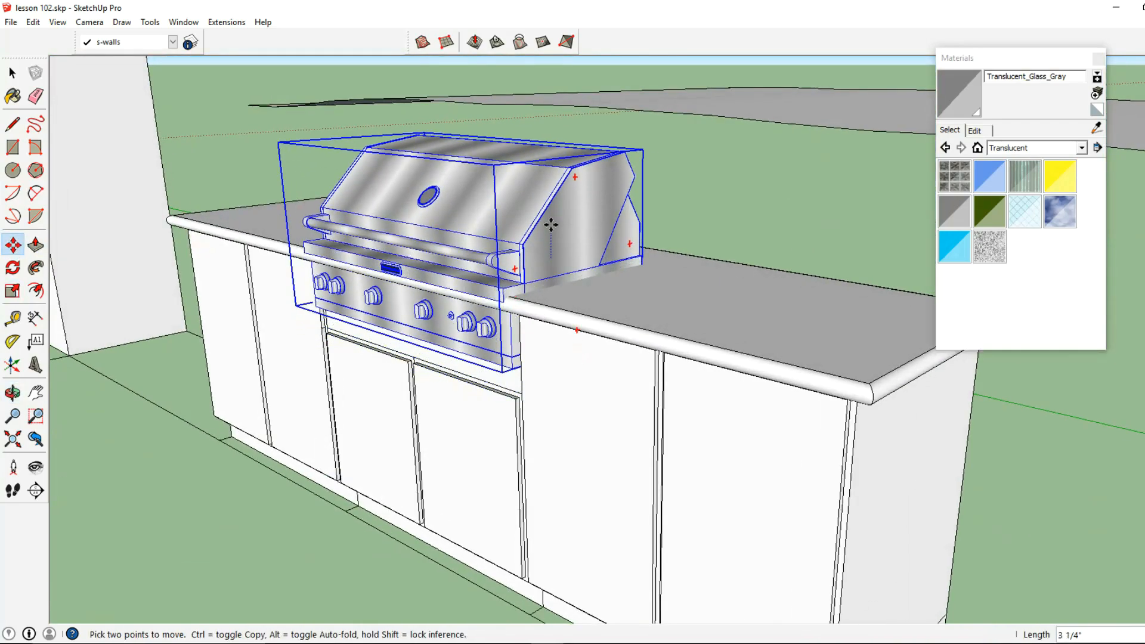
{"action": "middle_click_drag", "start_coordinate": [545, 225], "coordinate": [734, 336]}
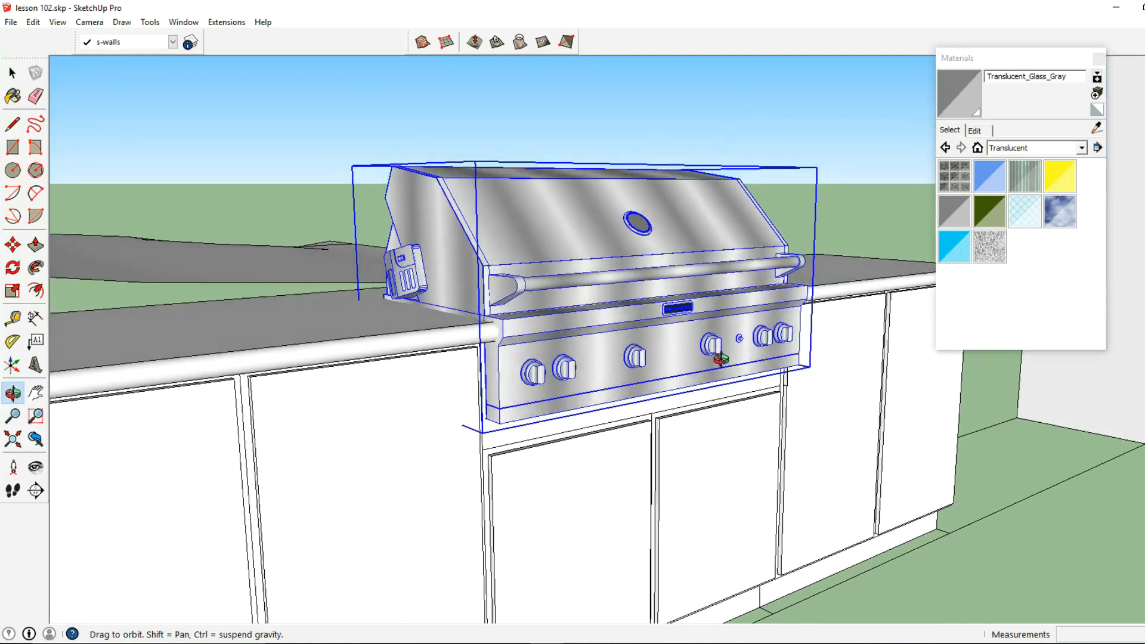
{"action": "scroll", "coordinate": [473, 302], "scroll_direction": "up", "scroll_amount": 5}
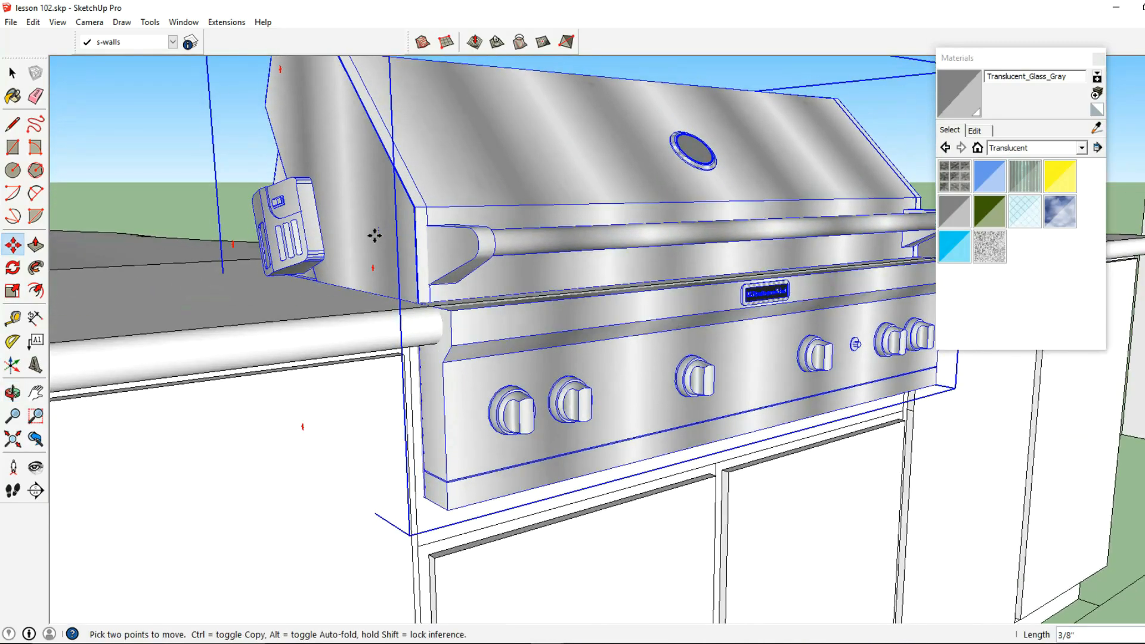
{"action": "left_click", "coordinate": [374, 235]}
Shift the grill about 3/4" along the green axis to center it over the two middle doors
{"action": "scroll", "coordinate": [377, 235], "scroll_direction": "down", "scroll_amount": 4}
{"action": "middle_click_drag", "start_coordinate": [380, 235], "coordinate": [490, 246]}
{"action": "left_click", "coordinate": [13, 74]}
{"action": "middle_click_drag", "start_coordinate": [243, 179], "coordinate": [474, 275]}
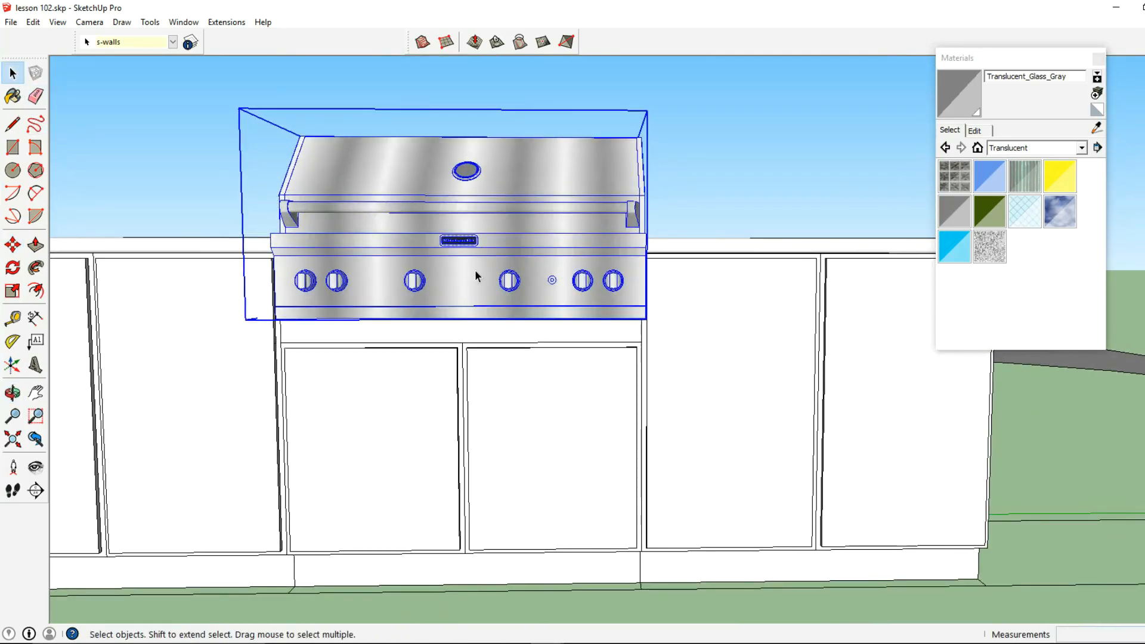
{"action": "left_click", "coordinate": [13, 244]}
{"action": "scroll", "coordinate": [455, 296], "scroll_direction": "up", "scroll_amount": 3}
{"action": "left_click", "coordinate": [455, 296]}
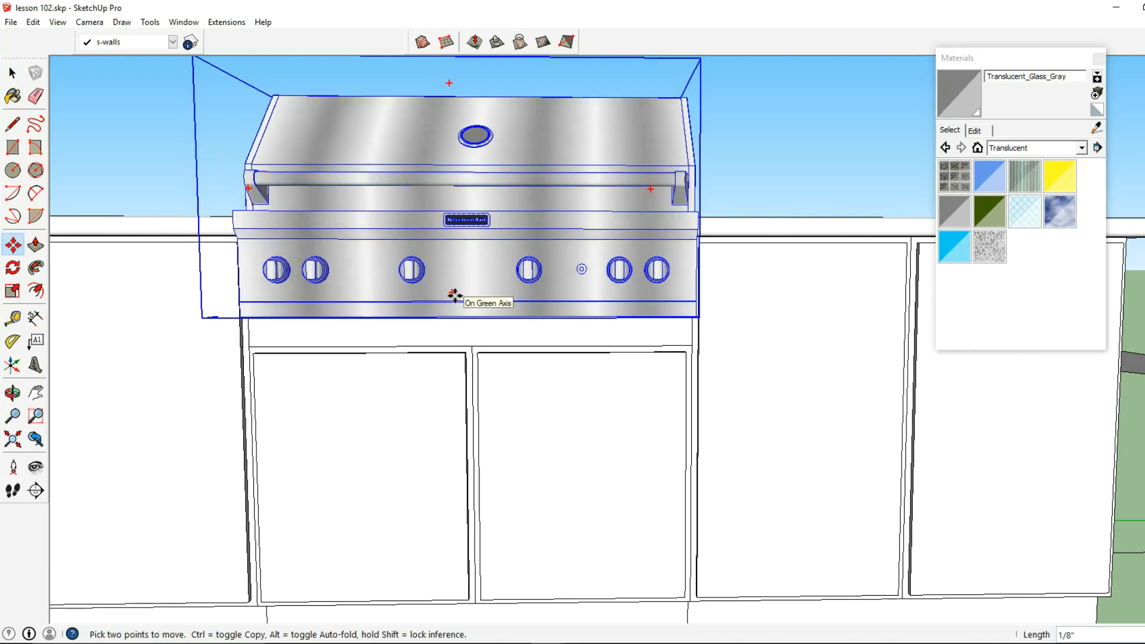
{"action": "middle_click_drag", "start_coordinate": [455, 294], "coordinate": [468, 248]}
{"action": "scroll", "coordinate": [485, 260], "scroll_direction": "up", "scroll_amount": 5}
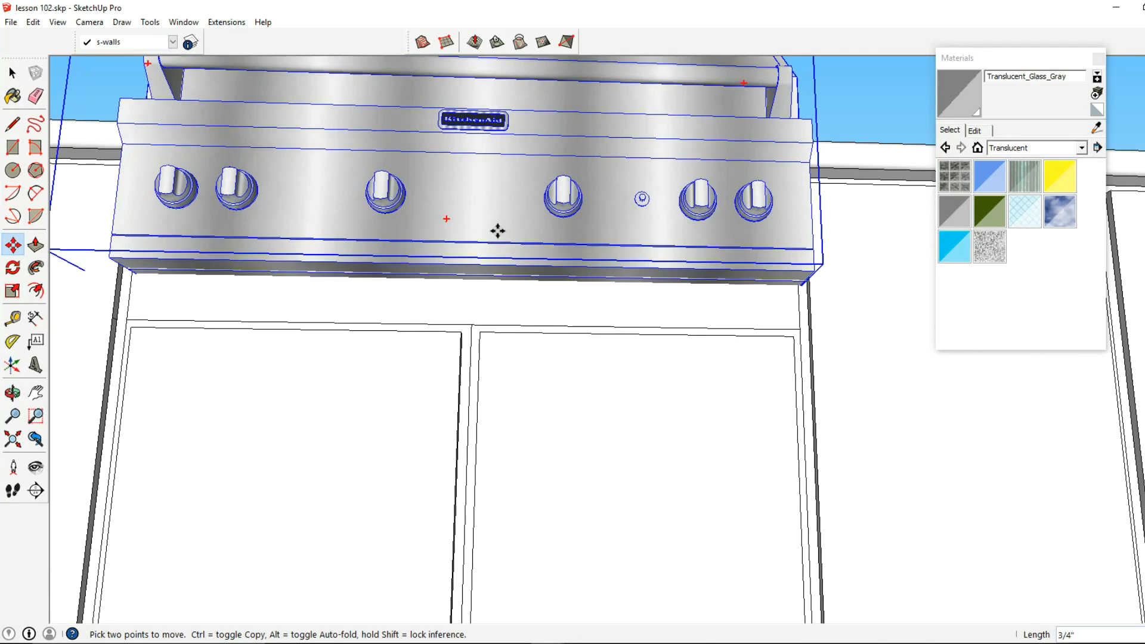
{"action": "scroll", "coordinate": [451, 258], "scroll_direction": "up", "scroll_amount": 2}
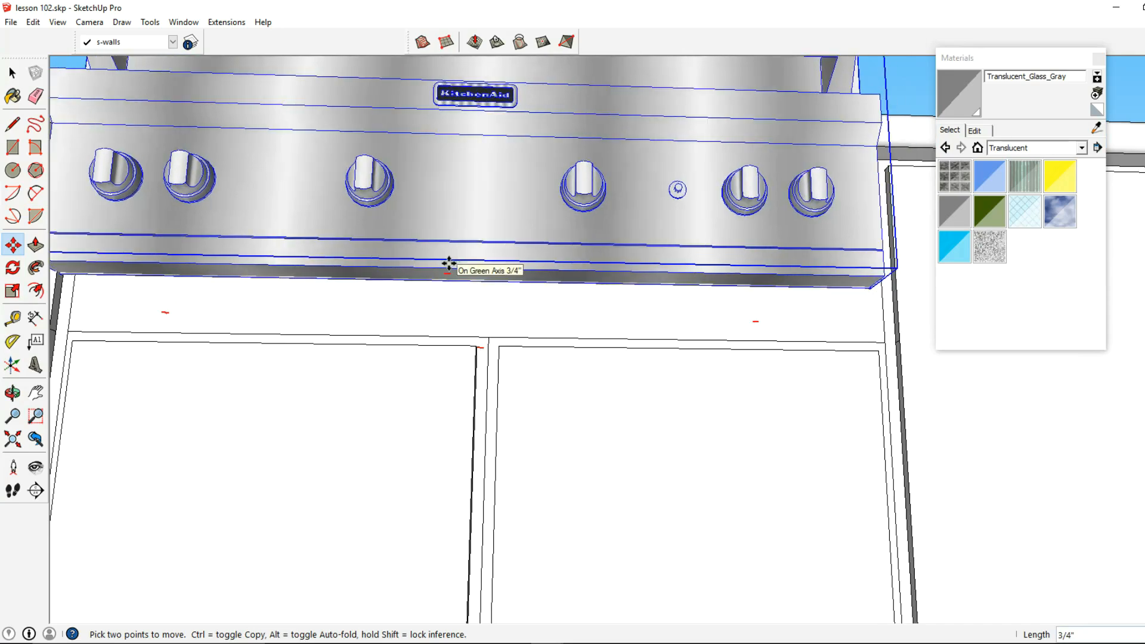
{"action": "left_click", "coordinate": [451, 264]}
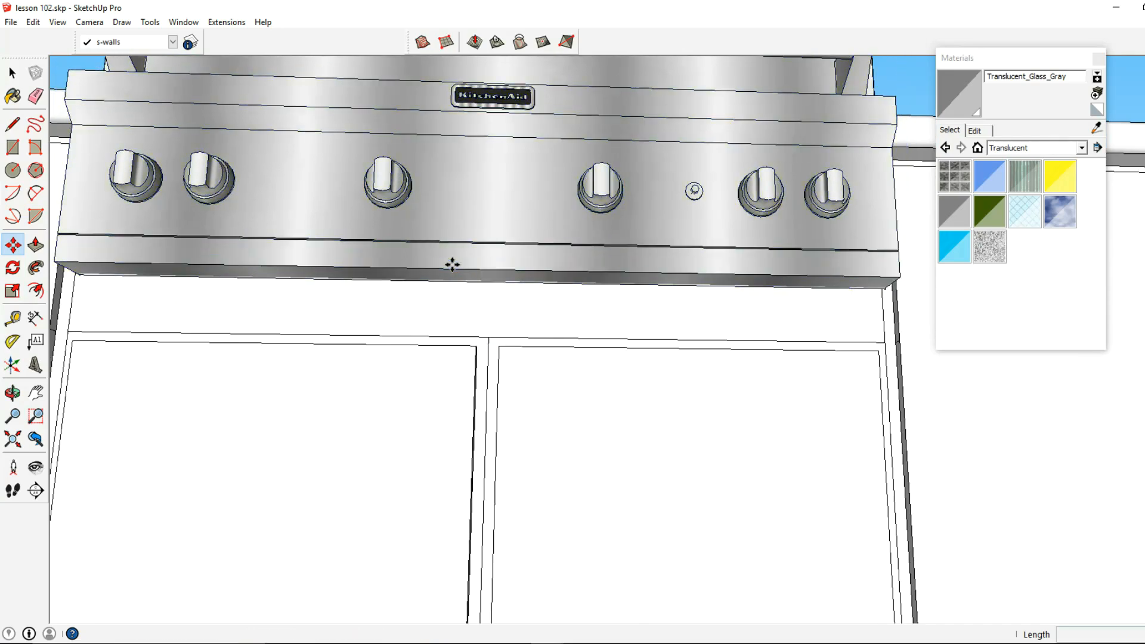
{"action": "scroll", "coordinate": [445, 265], "scroll_direction": "down", "scroll_amount": 2}
{"action": "middle_click_drag", "start_coordinate": [445, 265], "coordinate": [405, 422]}
{"action": "scroll", "coordinate": [405, 417], "scroll_direction": "down", "scroll_amount": 2}
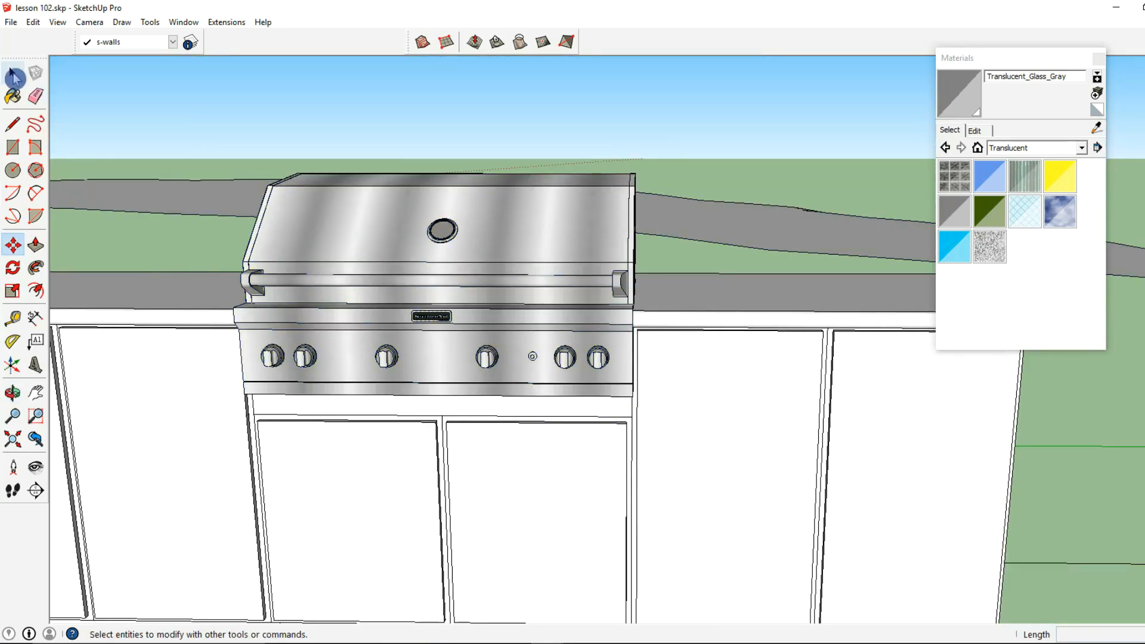
{"action": "left_click", "coordinate": [15, 78]}
Sample the grill lid's CorrogateShiny metal as the paint material and review its color and texture settings
{"action": "middle_click_drag", "start_coordinate": [635, 312], "coordinate": [530, 301]}
{"action": "scroll", "coordinate": [566, 303], "scroll_direction": "down", "scroll_amount": 3}
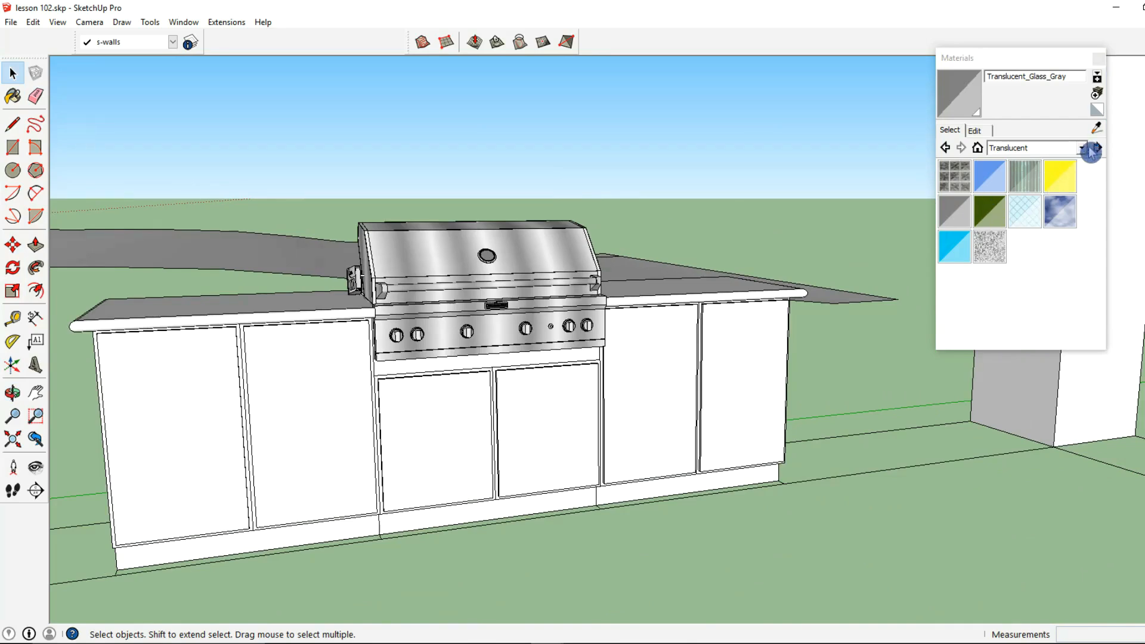
{"action": "middle_click_drag", "start_coordinate": [492, 283], "coordinate": [456, 324]}
{"action": "left_click", "coordinate": [1096, 127]}
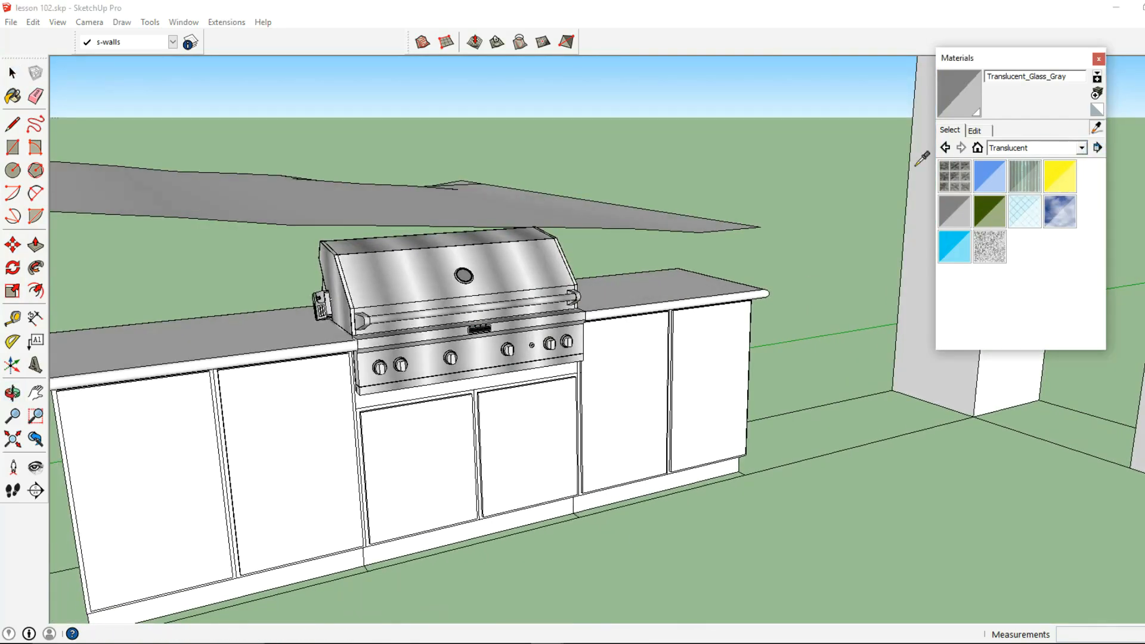
{"action": "left_click", "coordinate": [509, 287]}
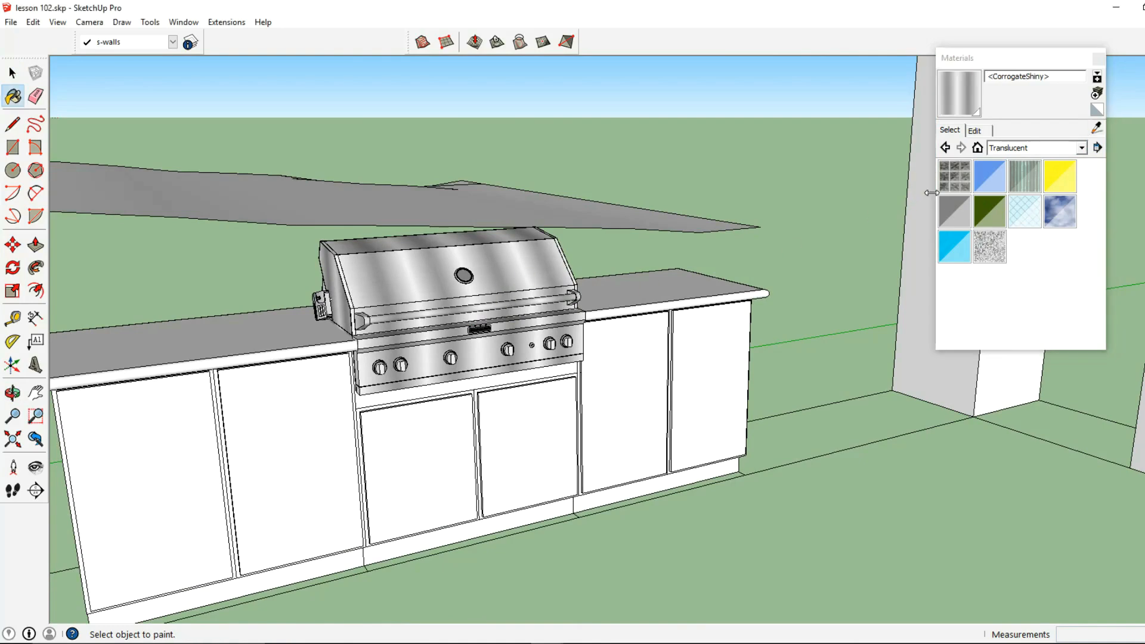
{"action": "left_click", "coordinate": [980, 133]}
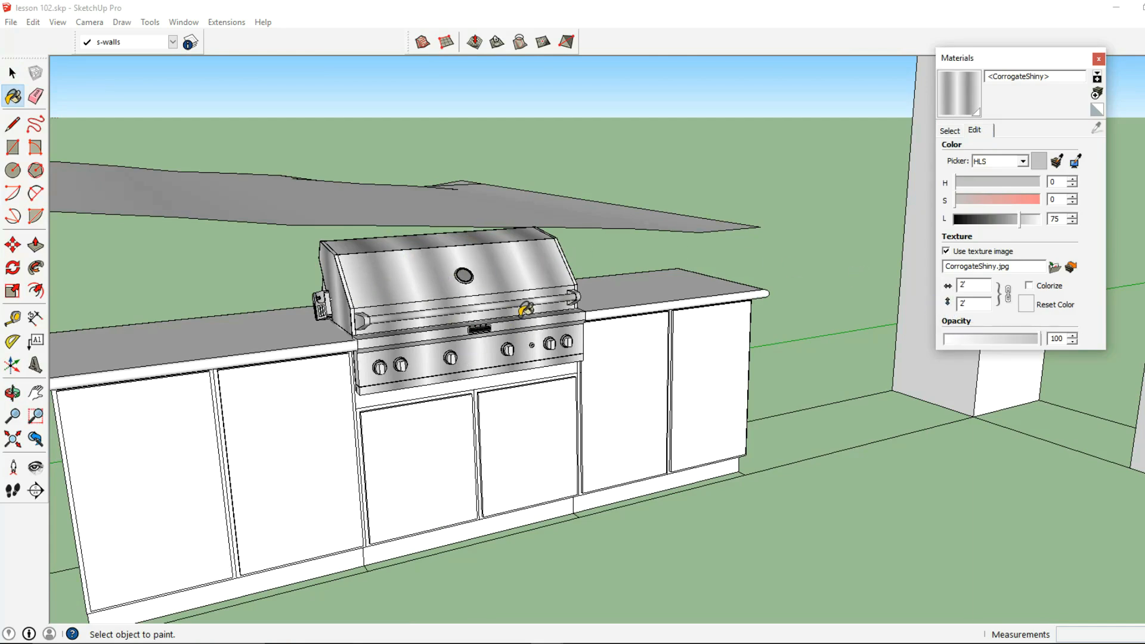
{"action": "left_click", "coordinate": [950, 131]}
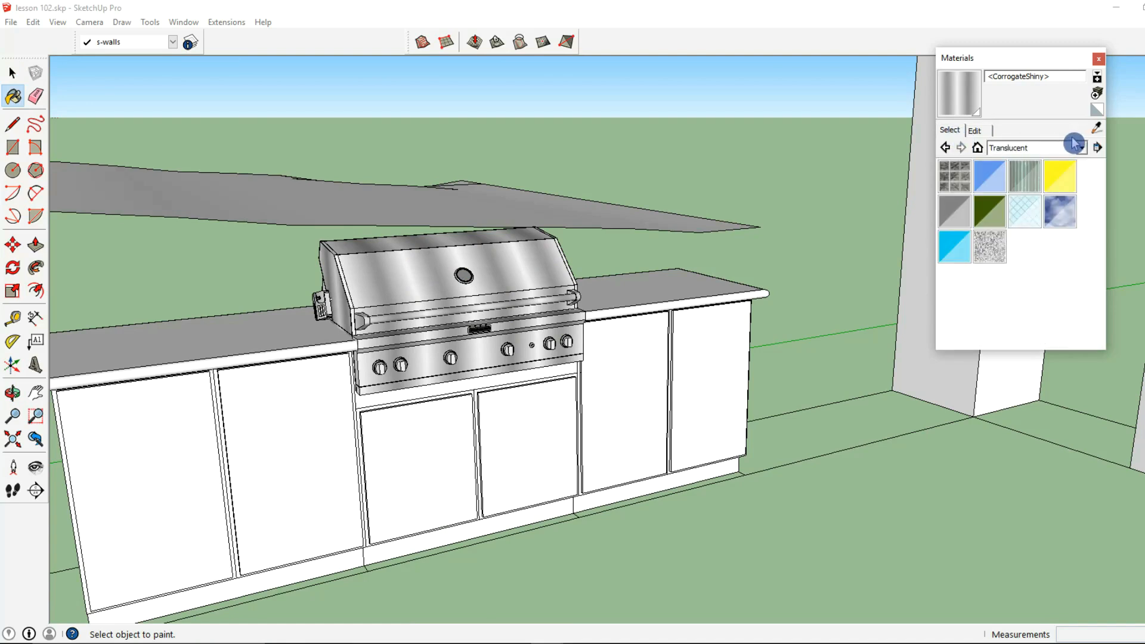
{"action": "left_click", "coordinate": [1098, 127]}
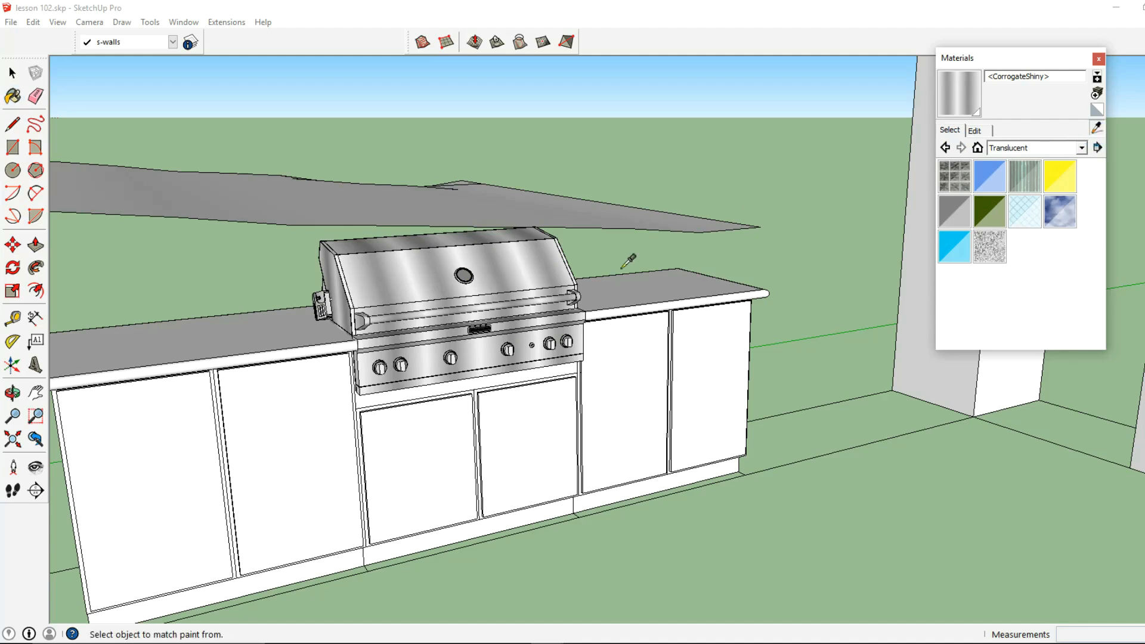
{"action": "middle_click_drag", "start_coordinate": [559, 262], "coordinate": [490, 285]}
{"action": "left_click", "coordinate": [482, 292]}
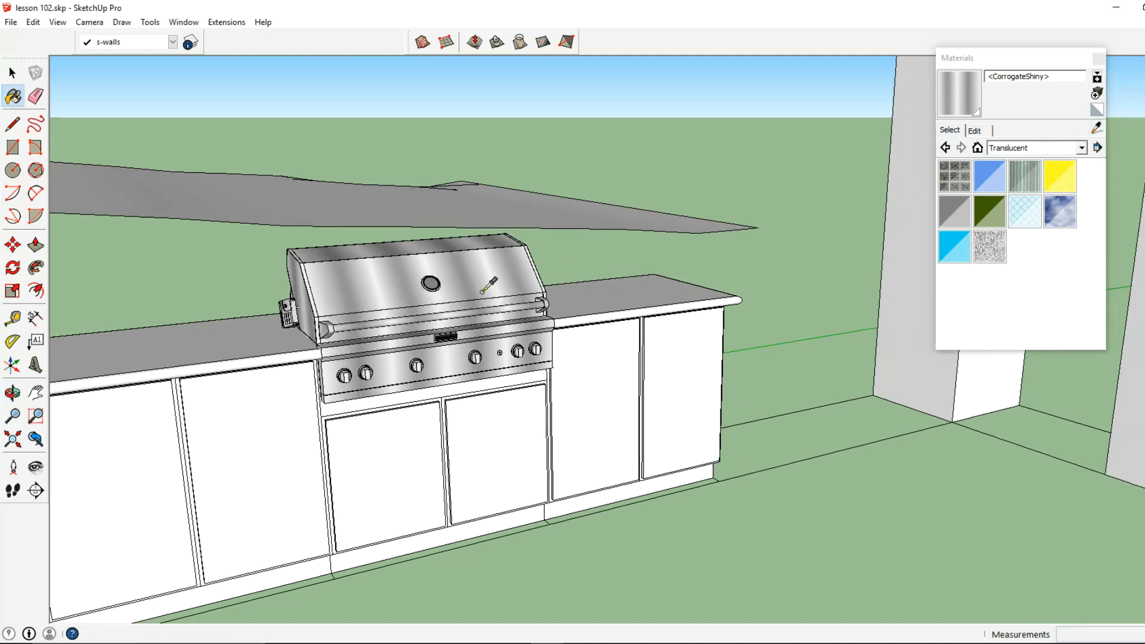
Enlarge the CorrogateShiny texture on the grill by setting its width to 6'
{"action": "left_click", "coordinate": [976, 131]}
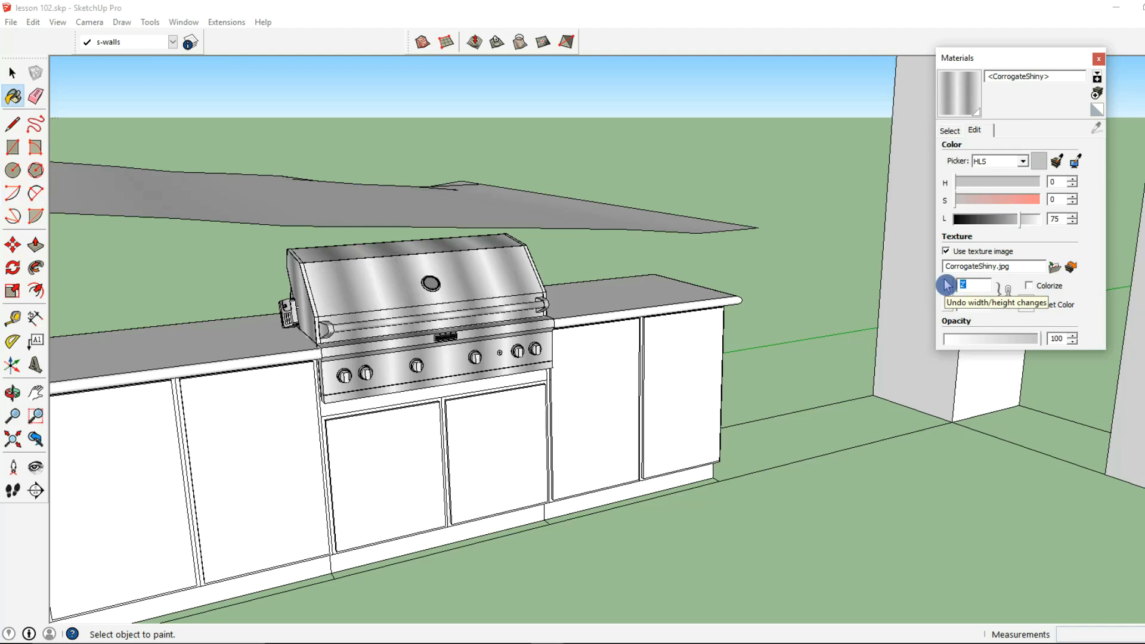
{"action": "type", "text": "6"}
{"action": "key", "text": "Return"}
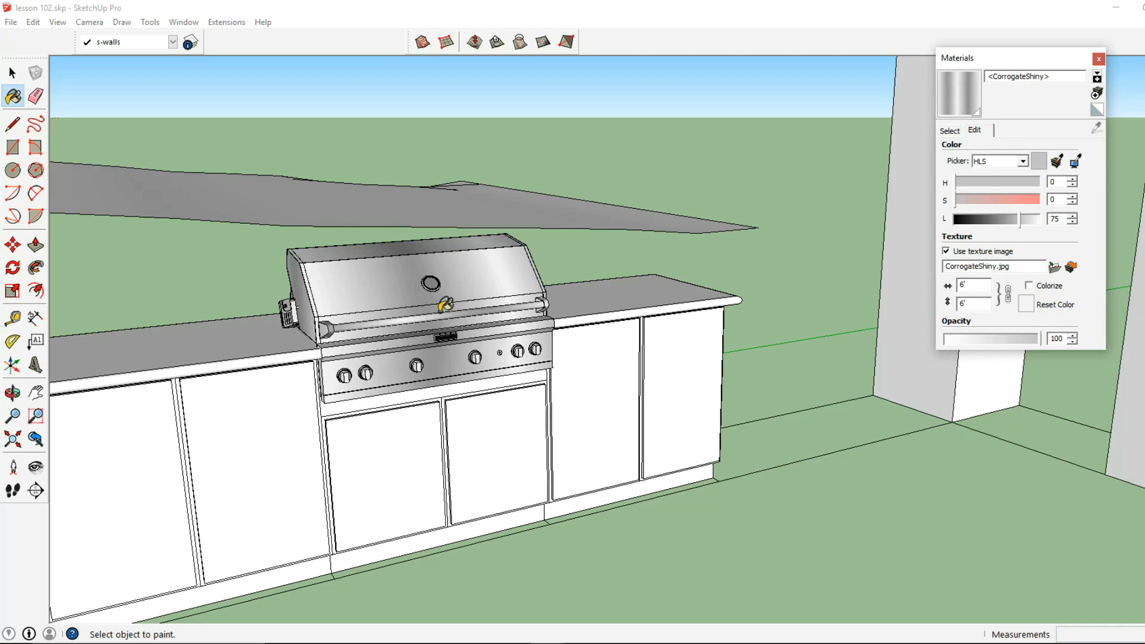
{"action": "left_click", "coordinate": [15, 75]}
{"action": "mouse_move", "coordinate": [329, 296]}
{"action": "middle_mouse_down"}
{"action": "mouse_move", "coordinate": [504, 289]}
{"action": "mouse_move", "coordinate": [280, 302]}
{"action": "middle_mouse_up"}
{"action": "middle_click_drag", "start_coordinate": [426, 309], "coordinate": [585, 288]}
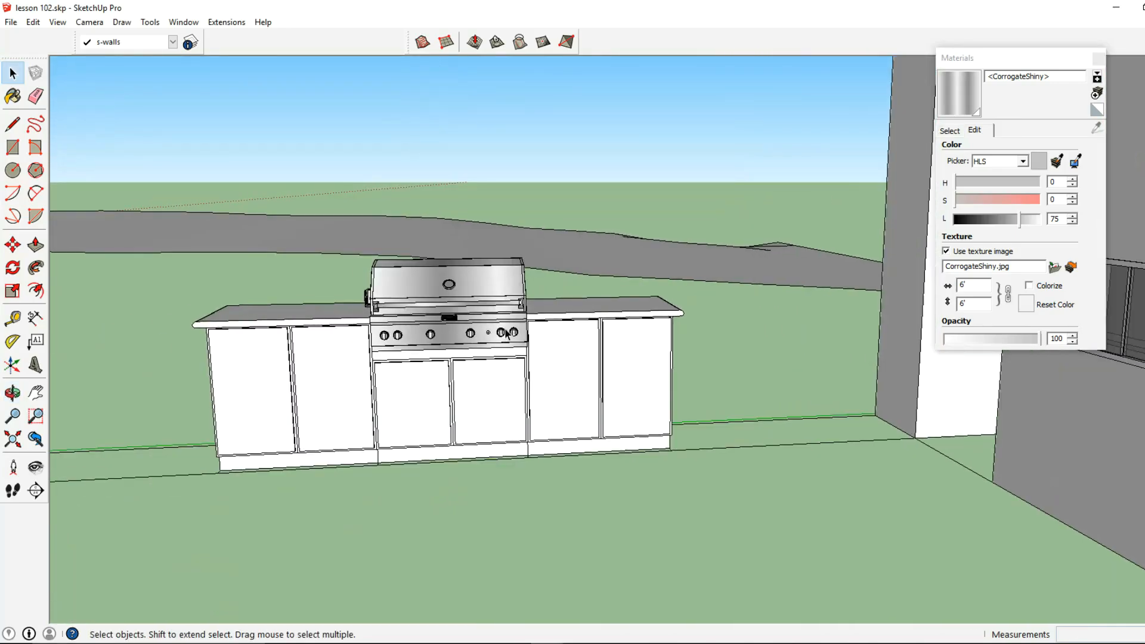
Unhide all hidden objects to bring the terrain back around the house and pavilion
{"action": "scroll", "coordinate": [505, 332], "scroll_direction": "down", "scroll_amount": 5}
{"action": "middle_click_drag", "start_coordinate": [418, 331], "coordinate": [471, 339]}
{"action": "scroll", "coordinate": [509, 336], "scroll_direction": "down", "scroll_amount": 3}
{"action": "scroll", "coordinate": [618, 337], "scroll_direction": "down", "scroll_amount": 1}
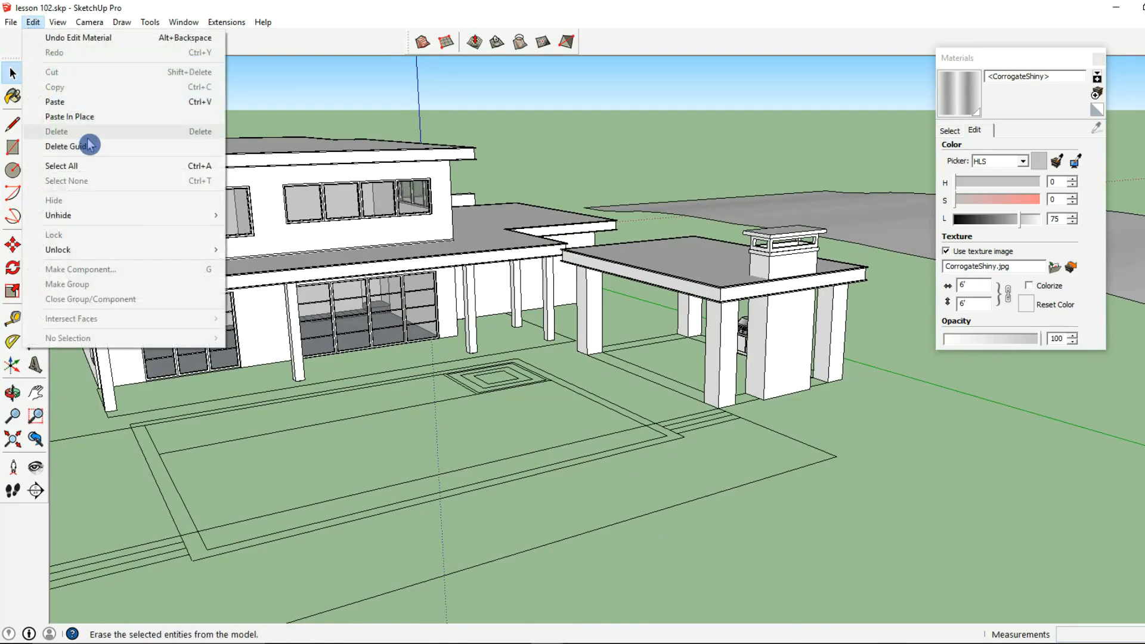
{"action": "left_click", "coordinate": [249, 246]}
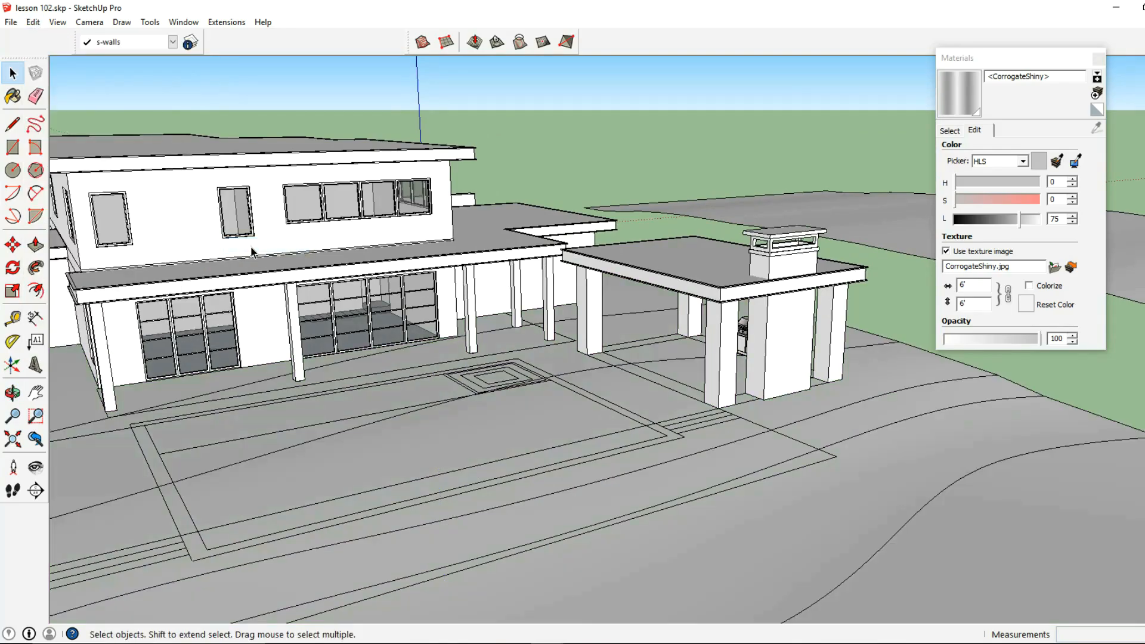
Examine the poolside pavilion up close from several sides and the rear of the house with the terrain shown
{"action": "middle_click_drag", "start_coordinate": [454, 291], "coordinate": [620, 331]}
{"action": "scroll", "coordinate": [767, 281], "scroll_direction": "up", "scroll_amount": 3}
{"action": "scroll", "coordinate": [718, 324], "scroll_direction": "up", "scroll_amount": 4}
{"action": "middle_click_drag", "start_coordinate": [718, 322], "coordinate": [282, 320]}
{"action": "scroll", "coordinate": [775, 334], "scroll_direction": "up", "scroll_amount": 3}
{"action": "middle_click_drag", "start_coordinate": [775, 334], "coordinate": [117, 365]}
{"action": "scroll", "coordinate": [476, 356], "scroll_direction": "up", "scroll_amount": 2}
{"action": "middle_click_drag", "start_coordinate": [312, 336], "coordinate": [532, 325]}
{"action": "middle_click_drag", "start_coordinate": [425, 303], "coordinate": [551, 364]}
{"action": "middle_click_drag", "start_coordinate": [238, 364], "coordinate": [187, 163]}
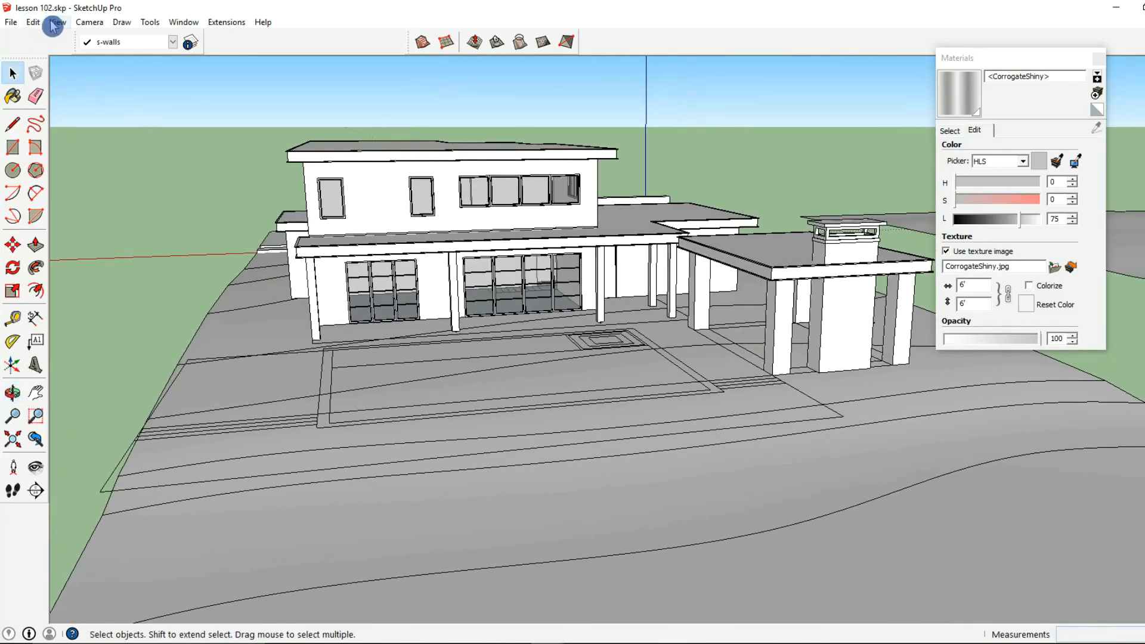
Show hidden geometry and unhide the hidden pool and terrace object behind the house
{"action": "left_click", "coordinate": [88, 72]}
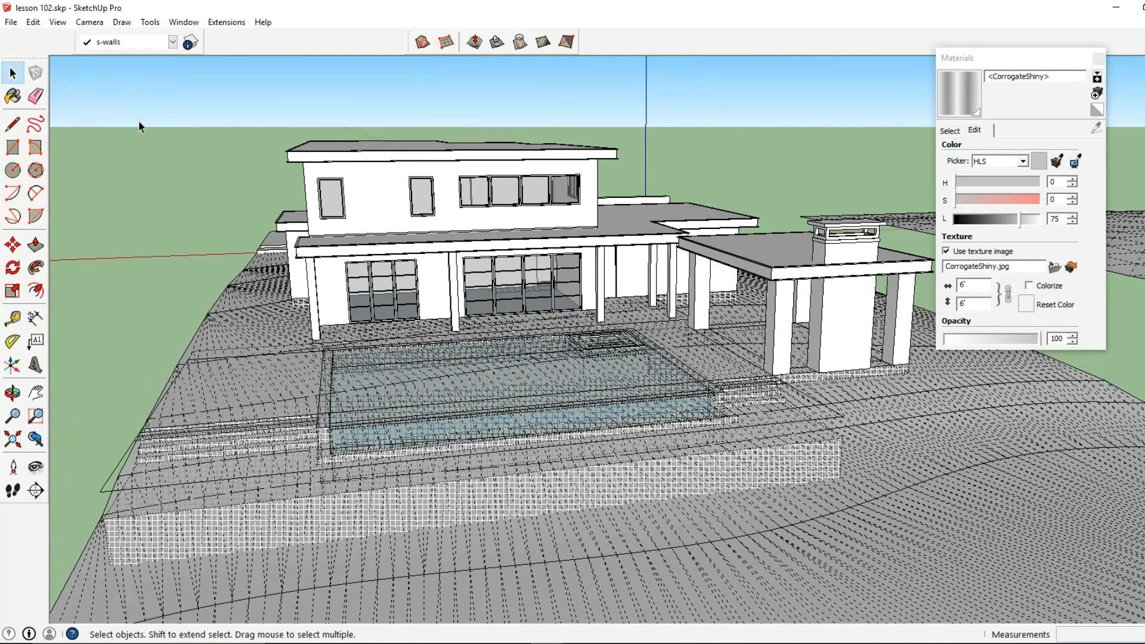
{"action": "left_click", "coordinate": [785, 453]}
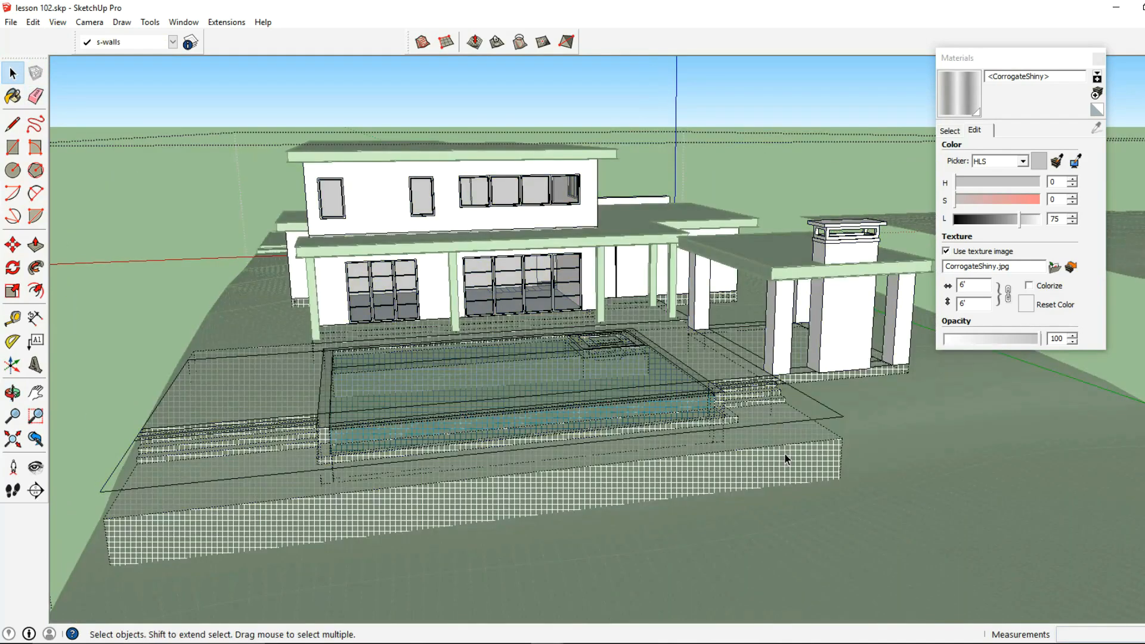
{"action": "right_click", "coordinate": [785, 453]}
{"action": "left_click", "coordinate": [826, 250]}
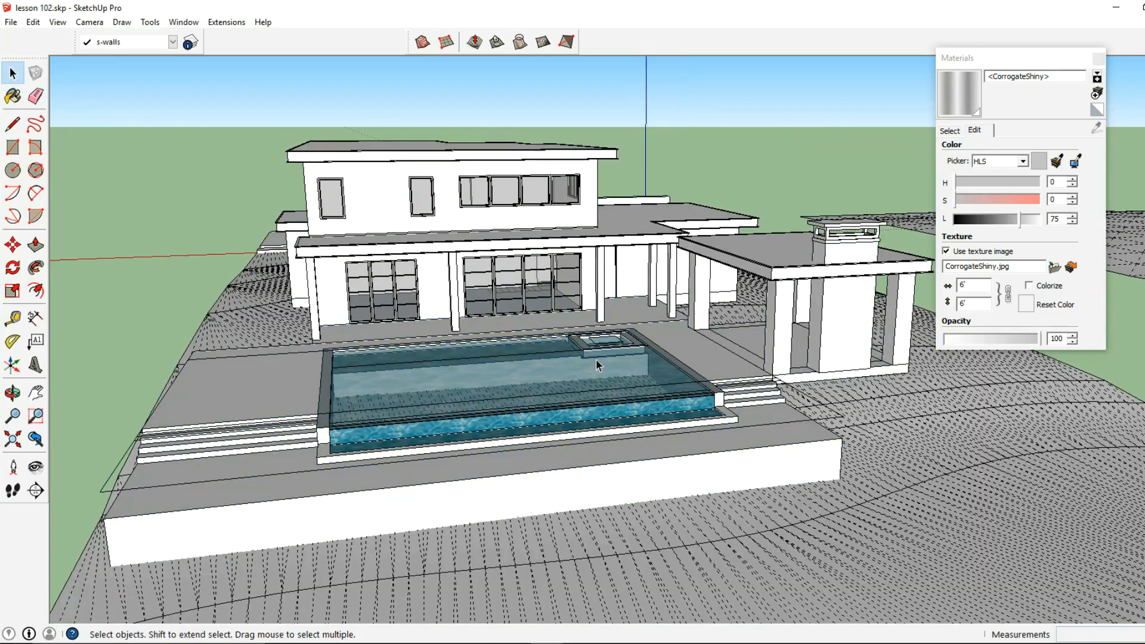
Review the whole model from the pool side around to the front garage door, entry steps and street
{"action": "scroll", "coordinate": [655, 357], "scroll_direction": "down", "scroll_amount": 2}
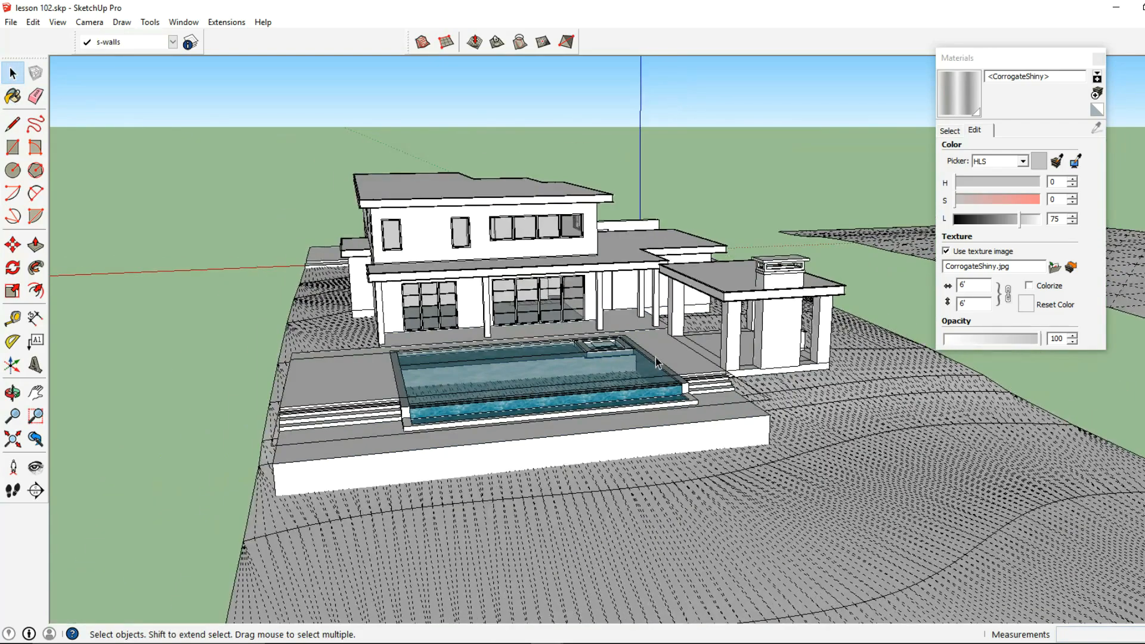
{"action": "middle_click_drag", "start_coordinate": [655, 360], "coordinate": [540, 374], "text": "shift"}
{"action": "middle_click_drag", "start_coordinate": [619, 367], "coordinate": [417, 456]}
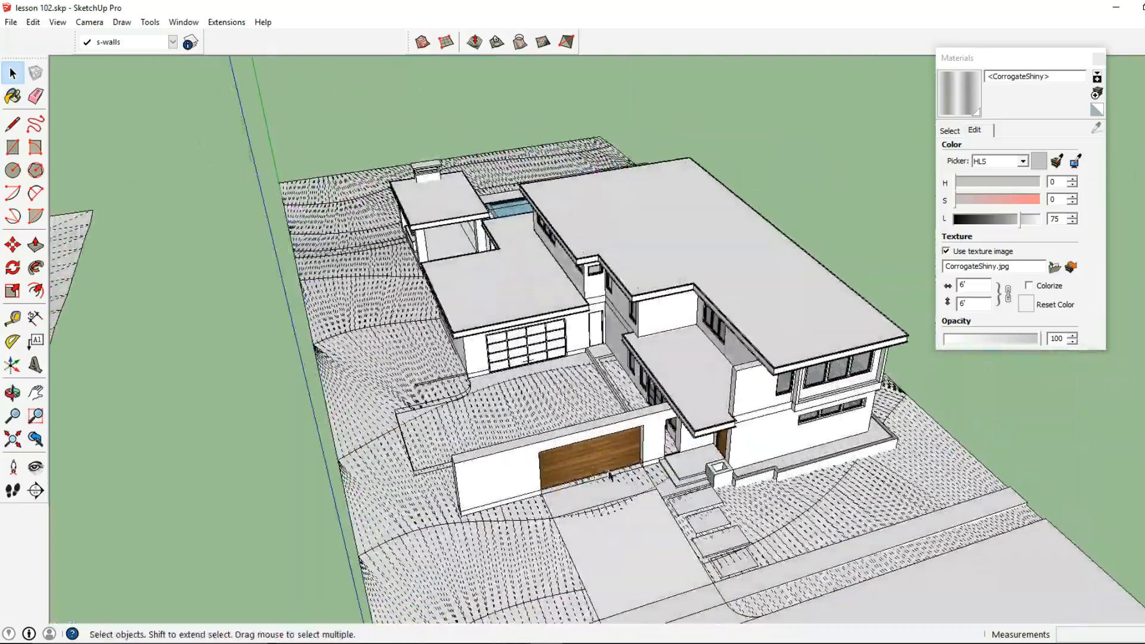
{"action": "scroll", "coordinate": [611, 476], "scroll_direction": "up", "scroll_amount": 4}
{"action": "middle_click_drag", "start_coordinate": [572, 486], "coordinate": [531, 376]}
{"action": "scroll", "coordinate": [554, 414], "scroll_direction": "down", "scroll_amount": 2}
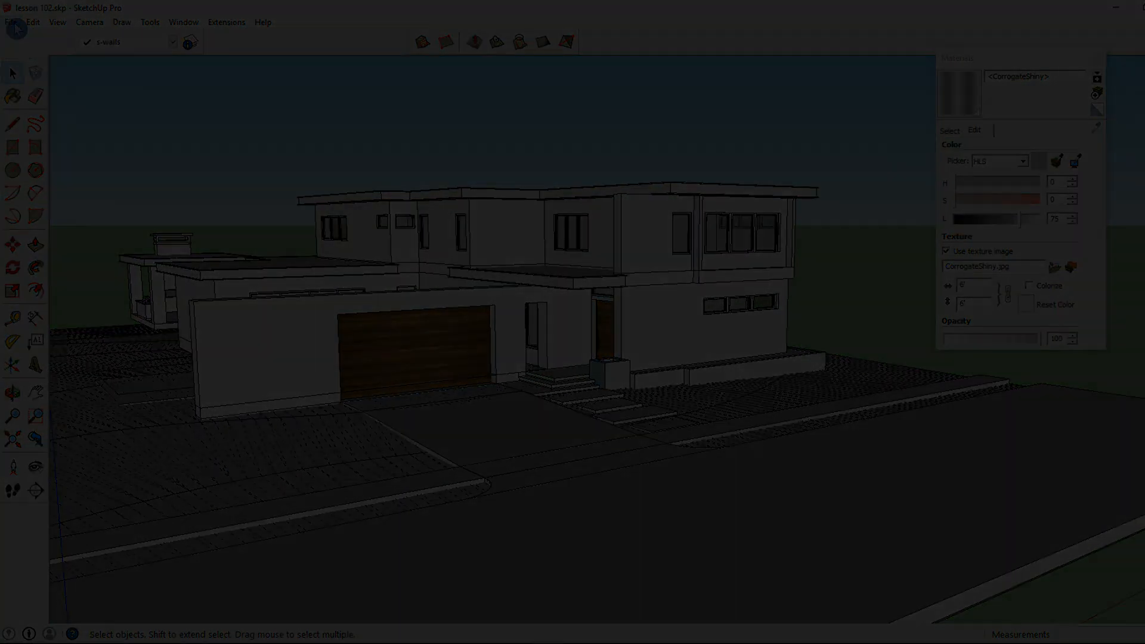